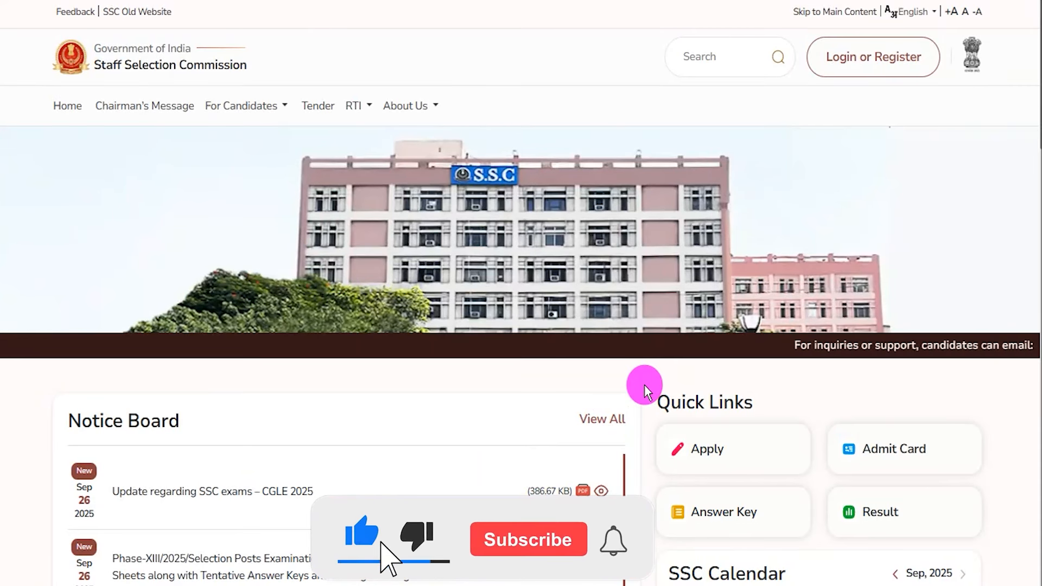
Look through the notice board and calendar on the Staff Selection Commission homepage and show the second set of examinations.
scroll(644, 385, "down", 1)
scroll(645, 386, "down", 7)
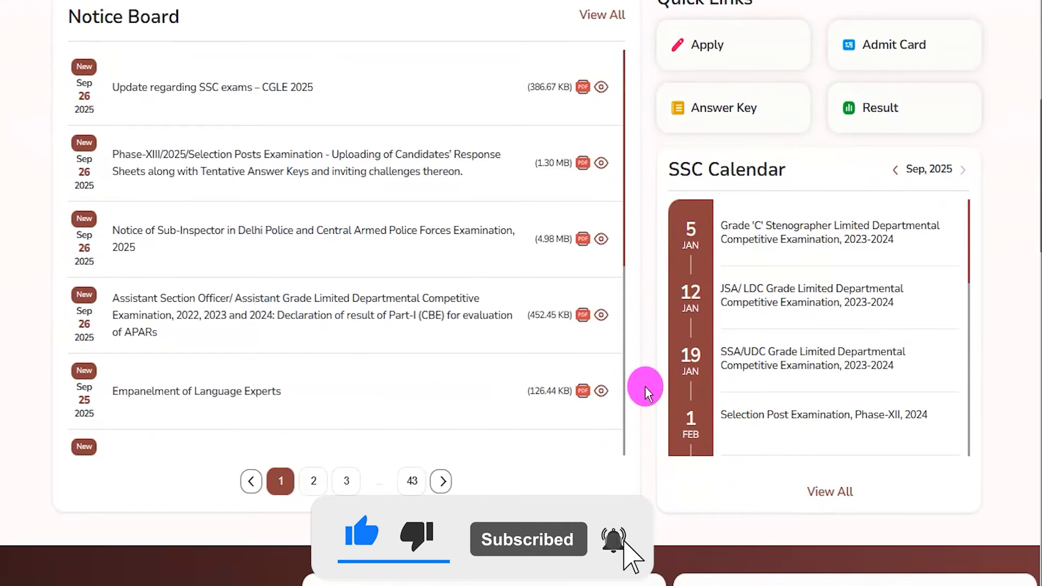
scroll(645, 426, "down", 4)
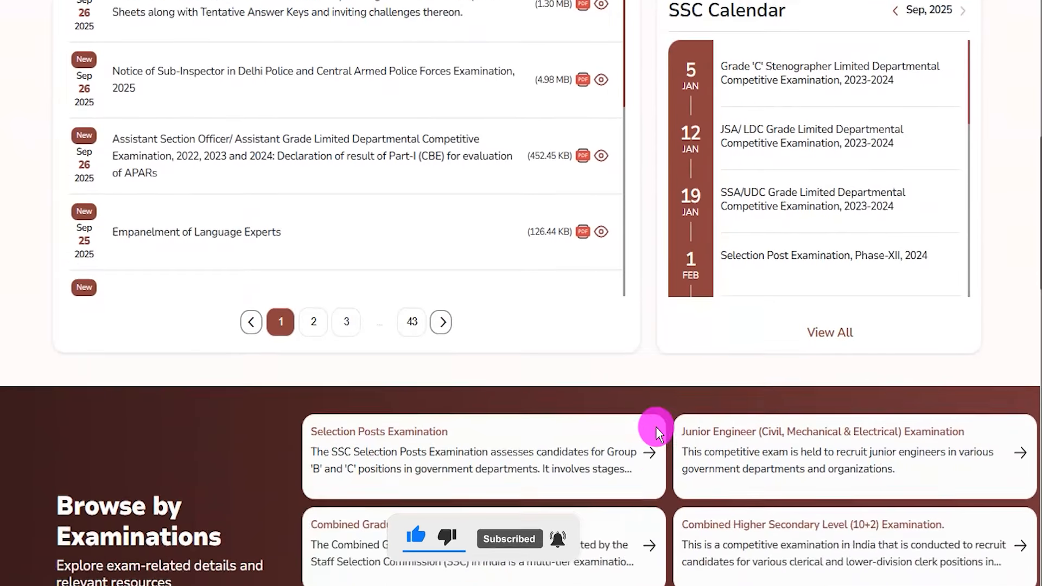
scroll(669, 398, "down", 1)
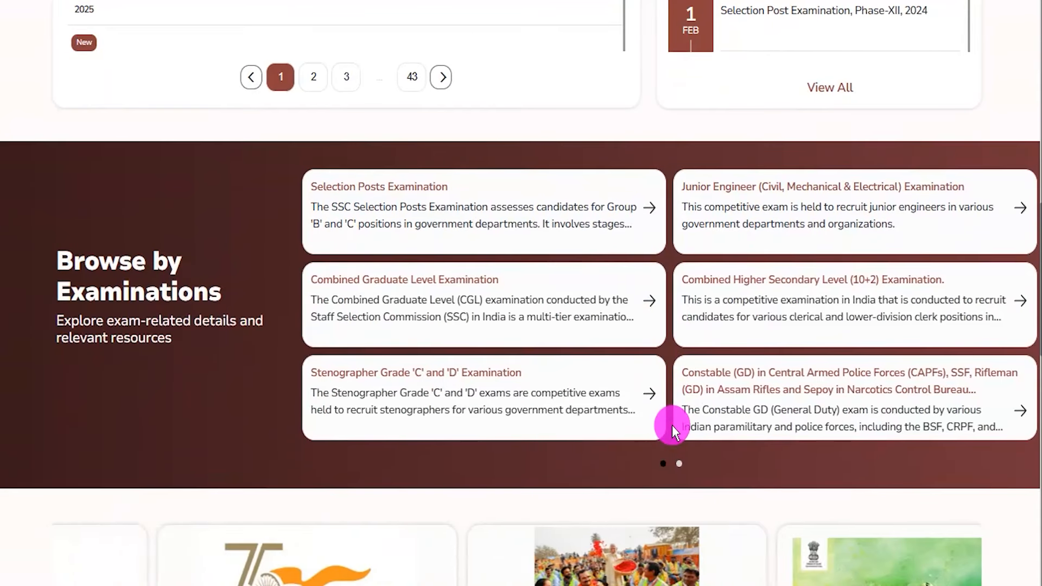
left_click(678, 465)
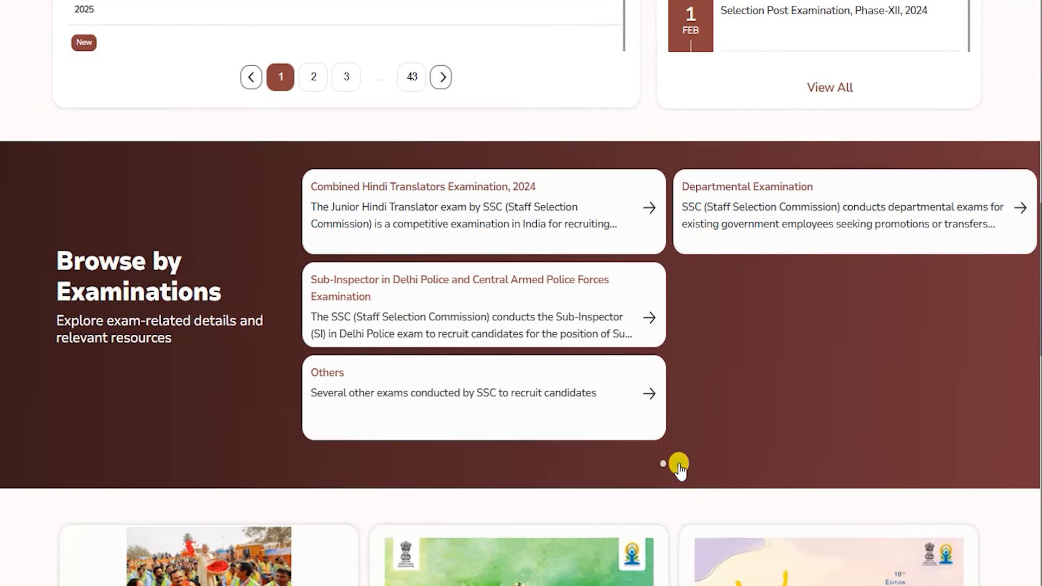
Examine the banners, FAQs, other initiatives and footer of the homepage, and return to its header navigation.
scroll(679, 467, "down", 4)
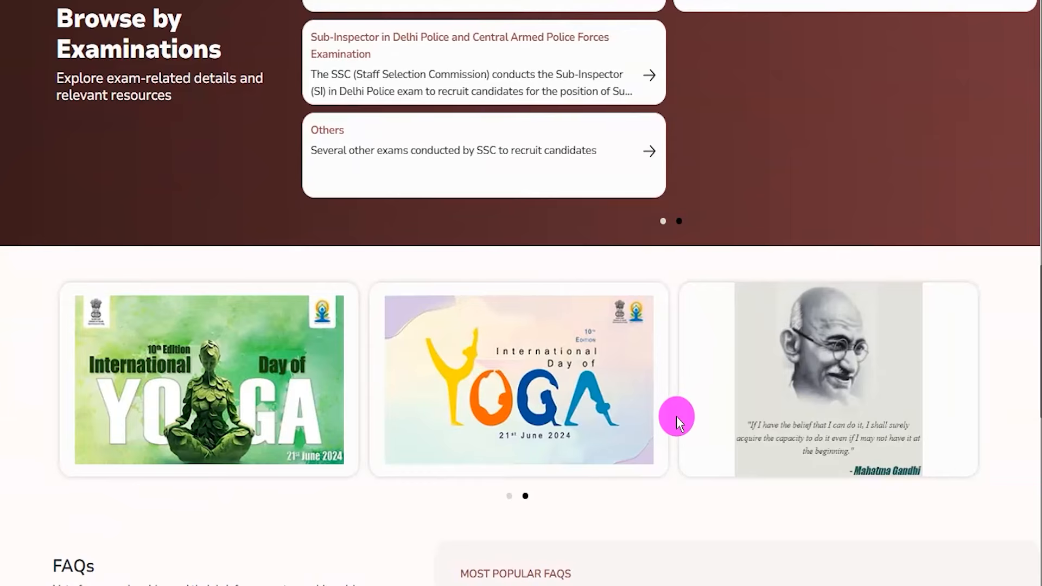
scroll(674, 424, "down", 1)
scroll(673, 420, "down", 2)
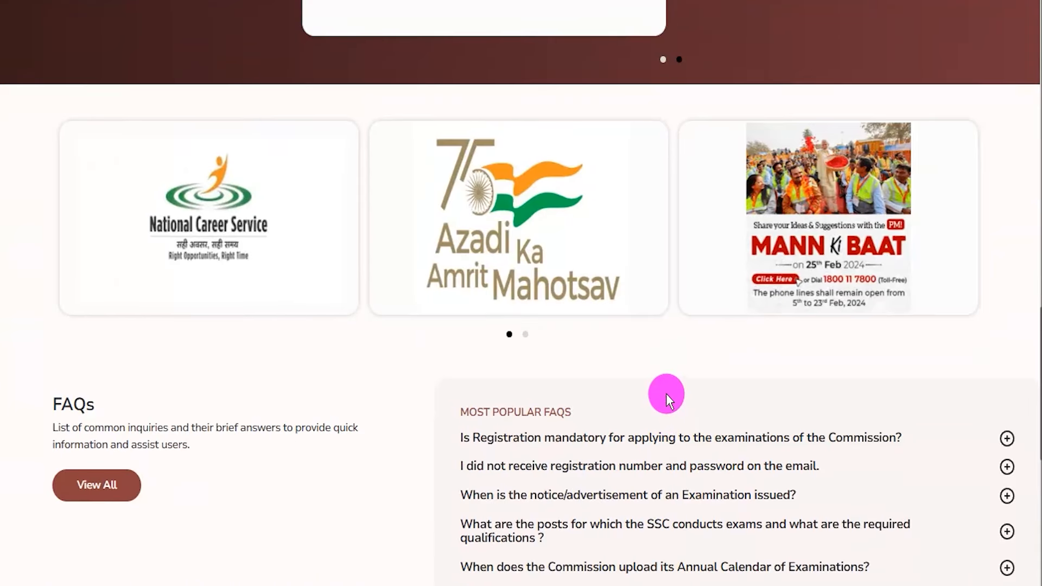
scroll(670, 390, "down", 4)
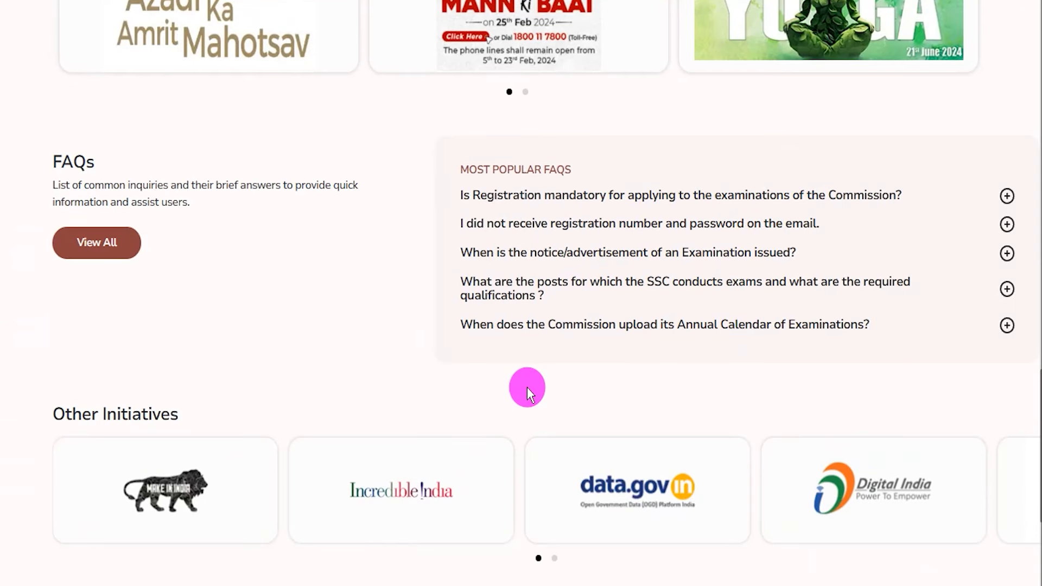
scroll(527, 386, "down", 4)
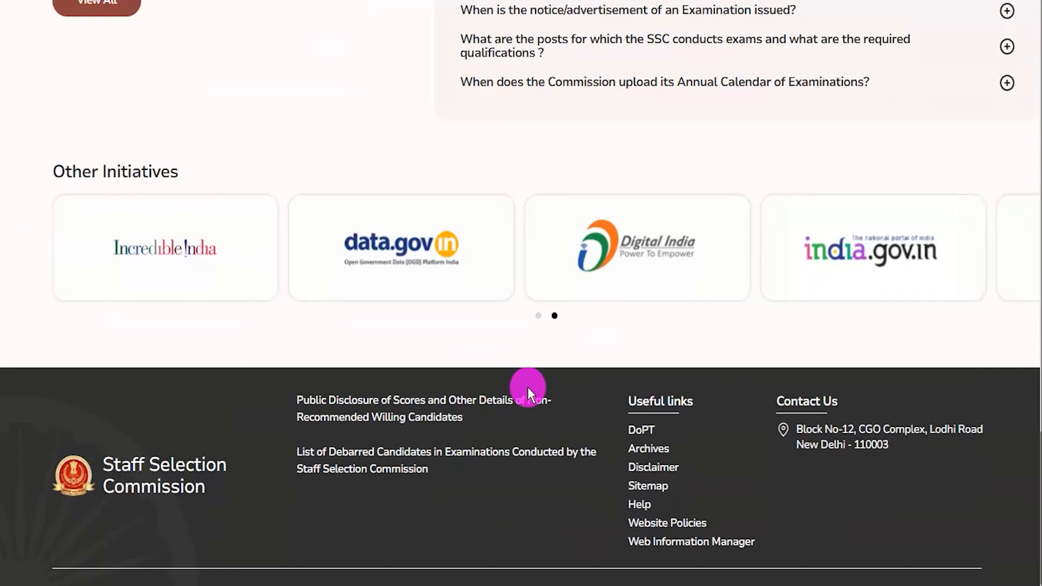
scroll(593, 376, "down", 1)
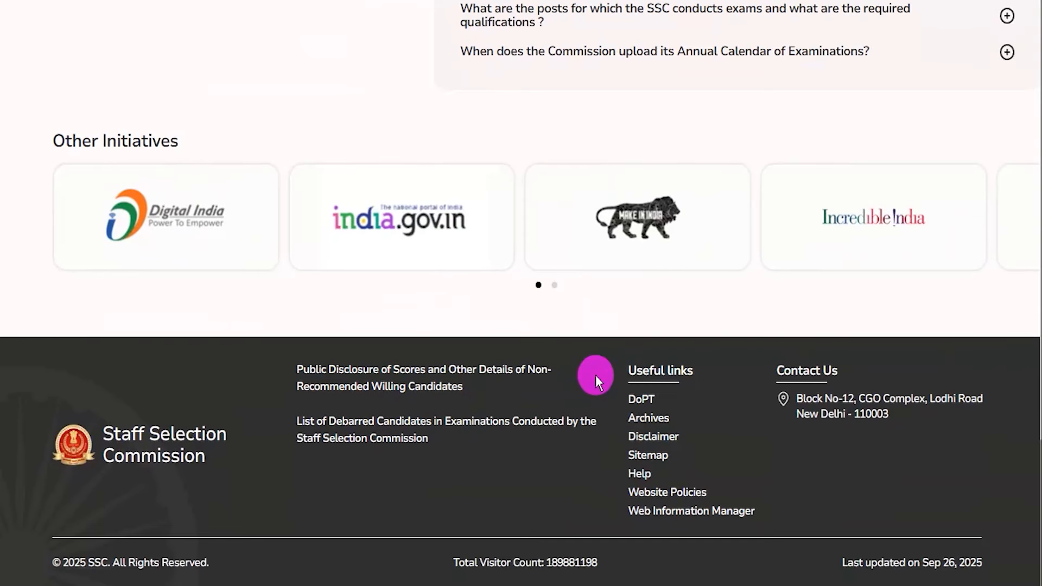
scroll(594, 375, "up", 8)
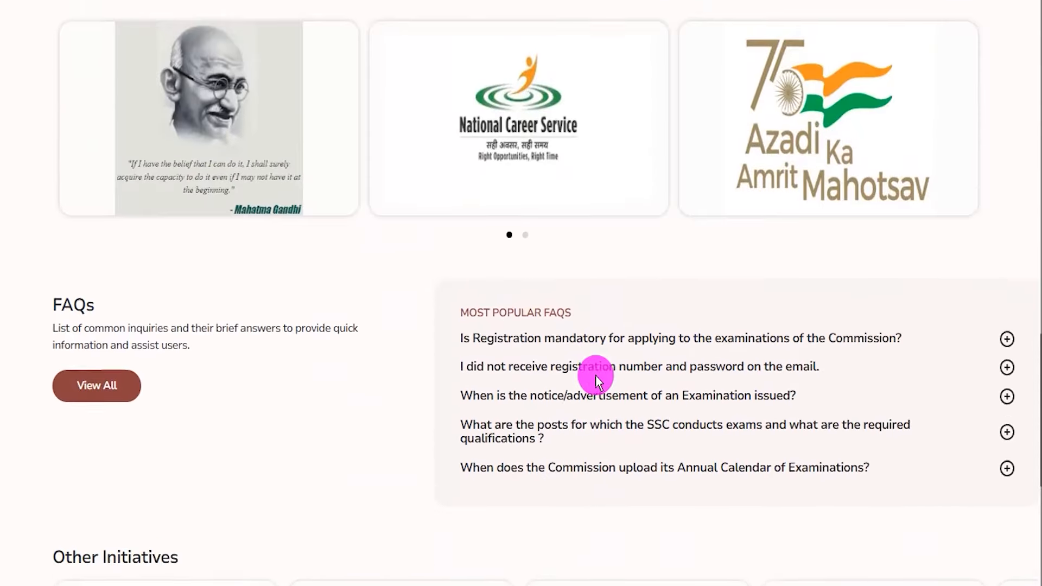
scroll(595, 375, "up", 10)
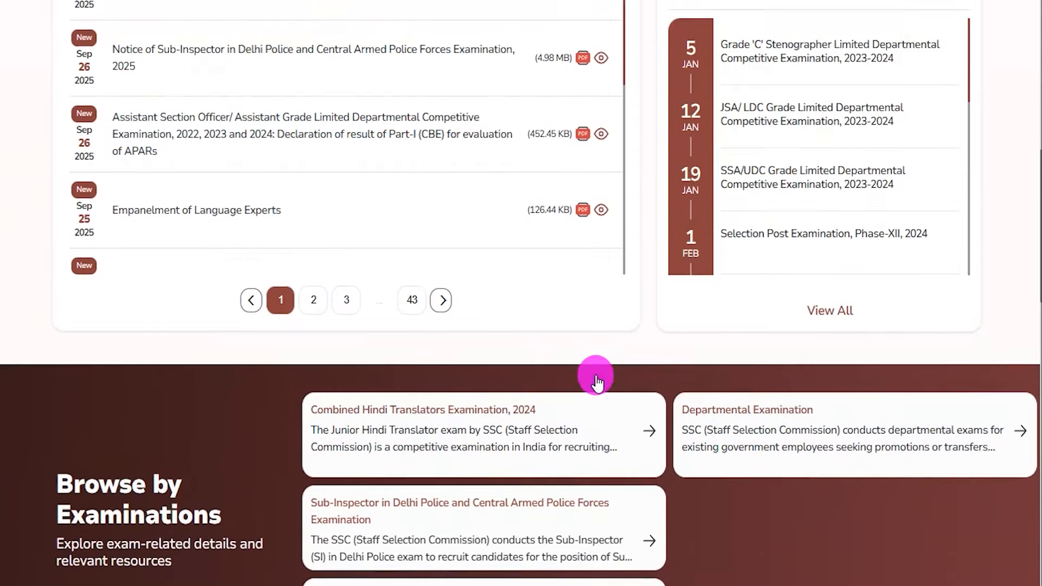
scroll(595, 376, "up", 6)
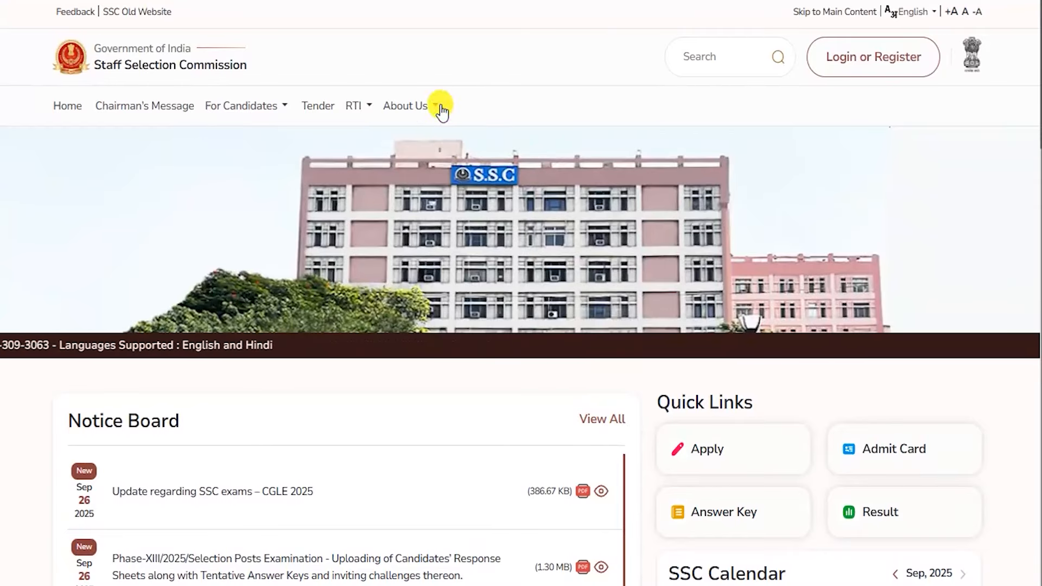
left_click(365, 104)
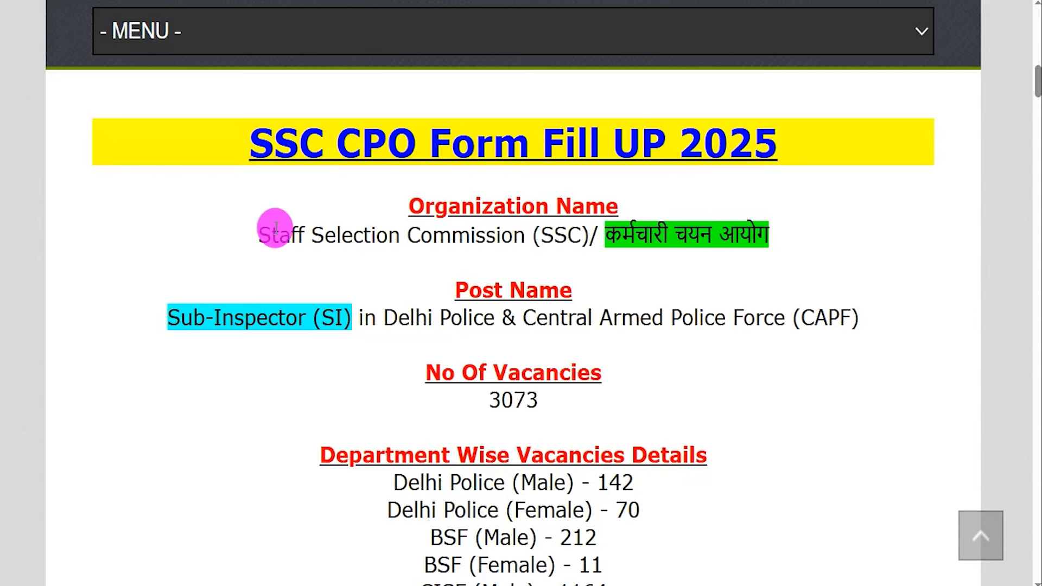
Highlight the SSC CPO Form Fill UP 2025 title, the organization, the post name and the number of vacancies while reading.
left_click_drag(276, 144, 751, 142)
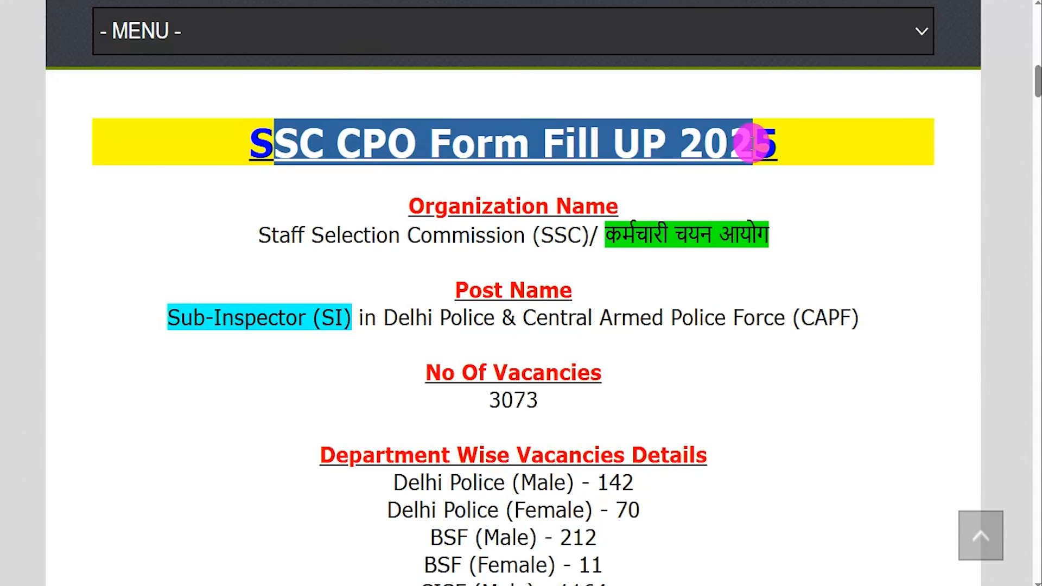
left_click_drag(271, 235, 706, 236)
left_click_drag(193, 317, 822, 327)
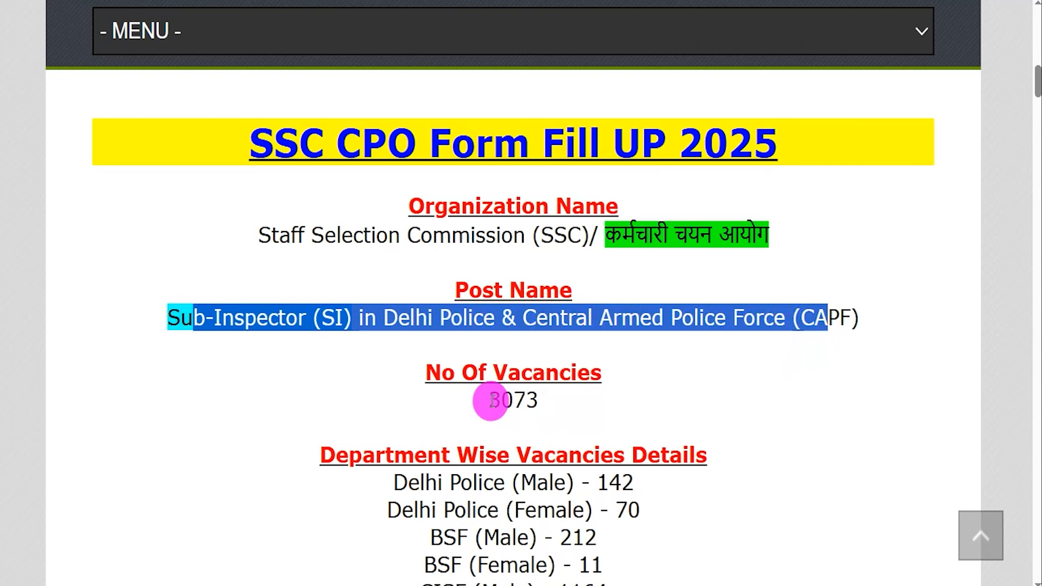
left_click_drag(490, 402, 549, 407)
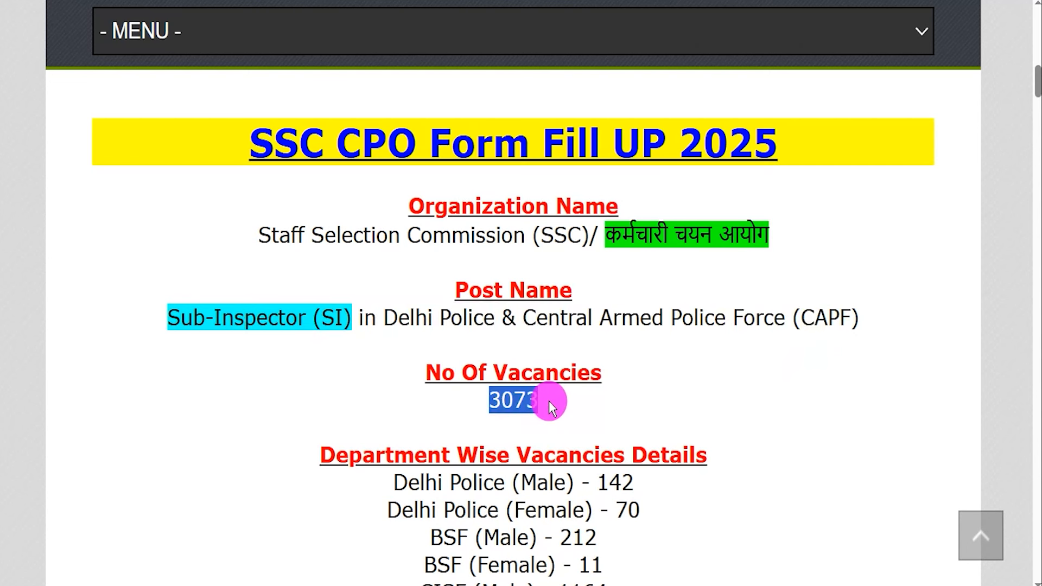
Review the department-wise vacancies for male and female candidates, highlighting entries from Delhi Police through the central police forces.
scroll(549, 404, "down", 5)
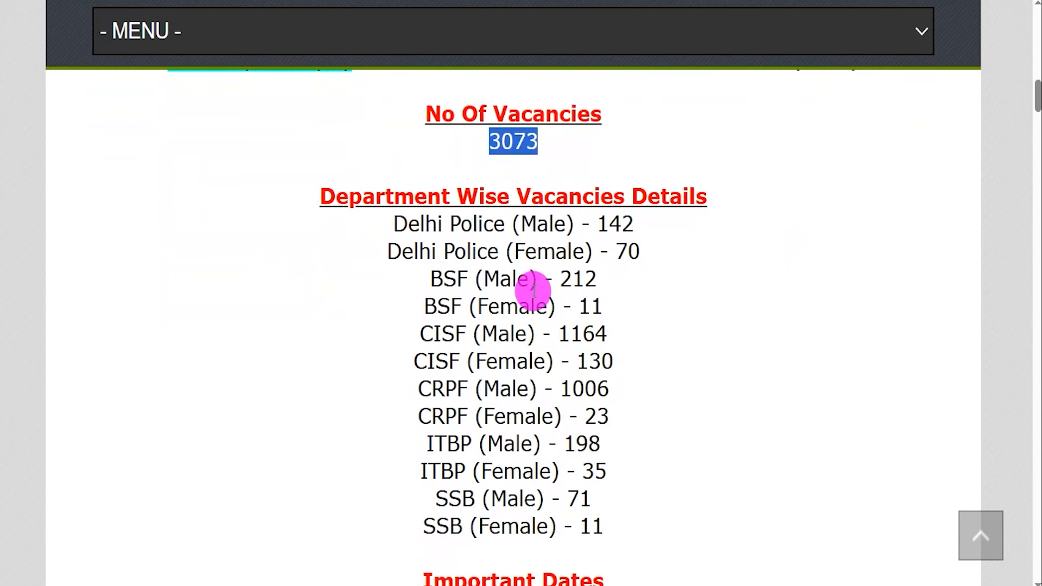
left_click_drag(375, 195, 668, 193)
scroll(623, 205, "down", 1)
left_click_drag(426, 187, 537, 190)
left_click_drag(612, 189, 622, 190)
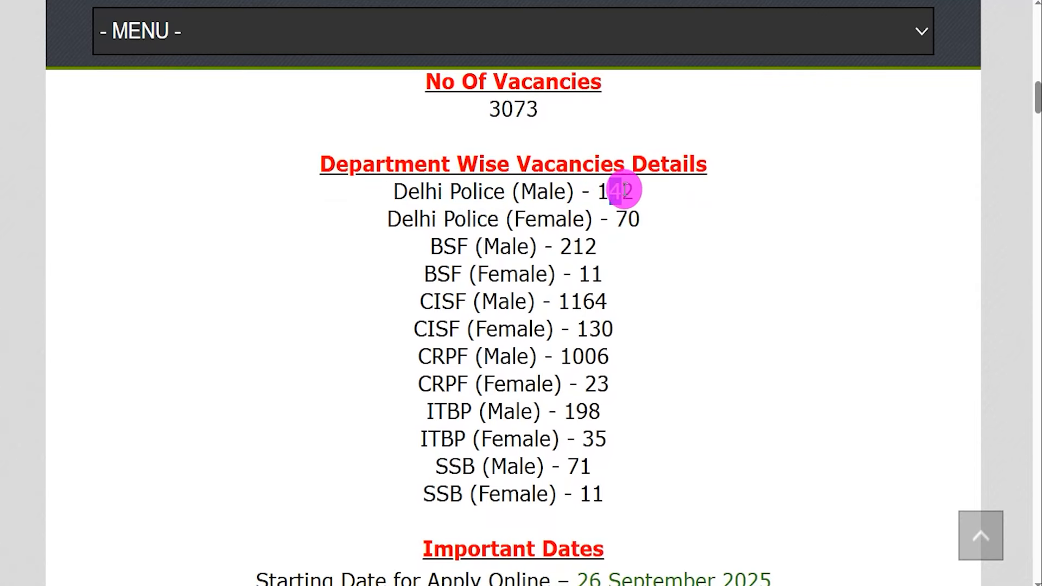
left_click_drag(402, 305, 455, 307)
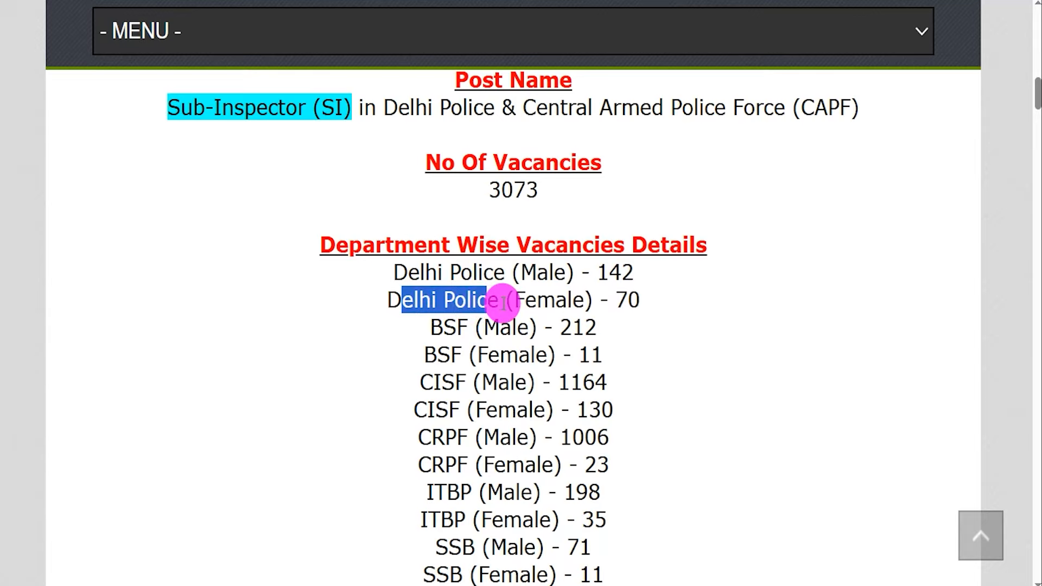
left_click_drag(525, 302, 644, 299)
left_click_drag(430, 328, 600, 350)
scroll(589, 330, "down", 3)
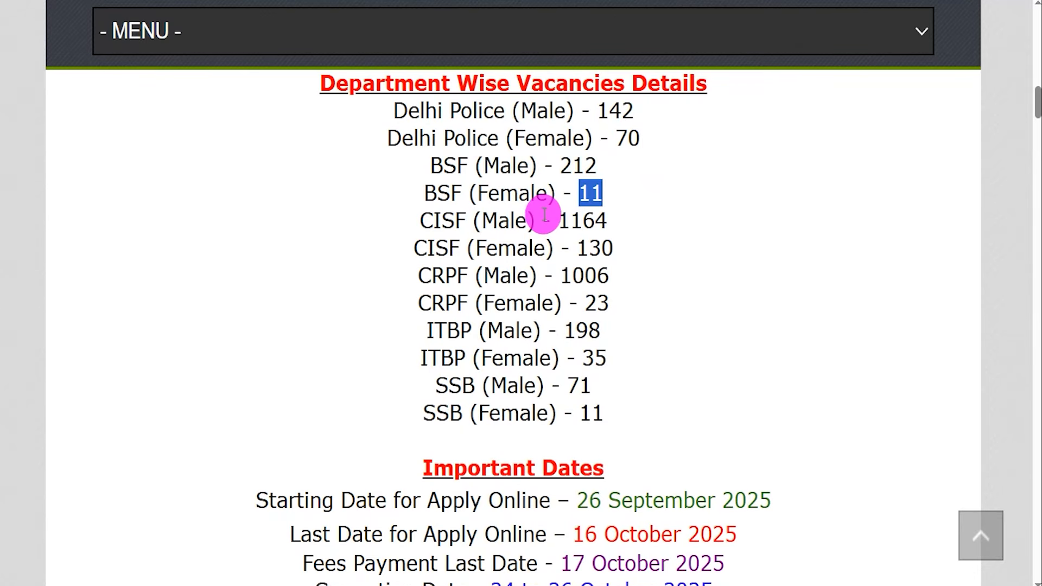
left_click_drag(562, 221, 567, 384)
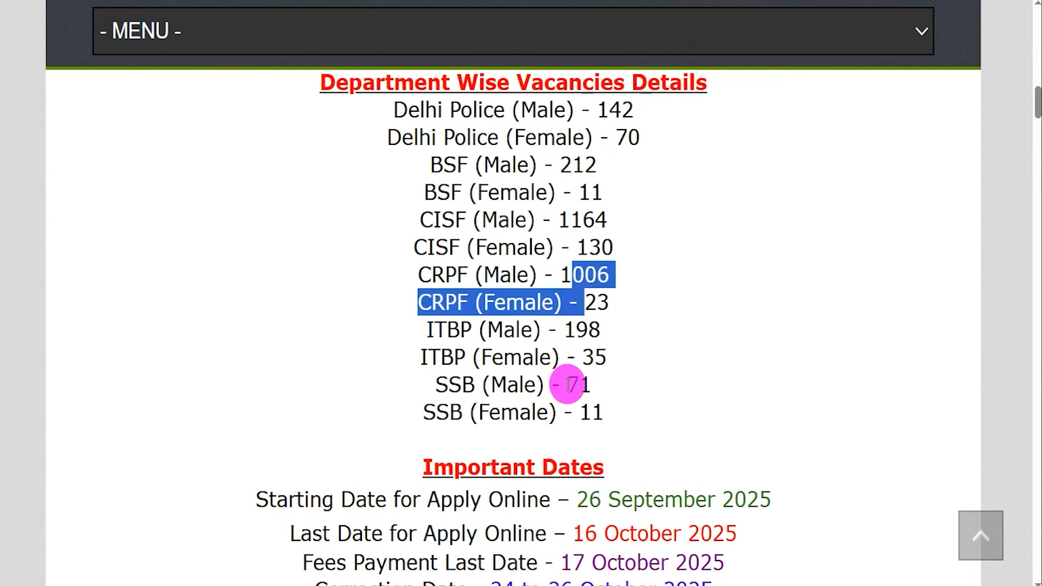
Highlight the application start date, last application date and fee payment deadline under Important Dates.
scroll(567, 384, "down", 3)
left_click_drag(576, 339, 708, 339)
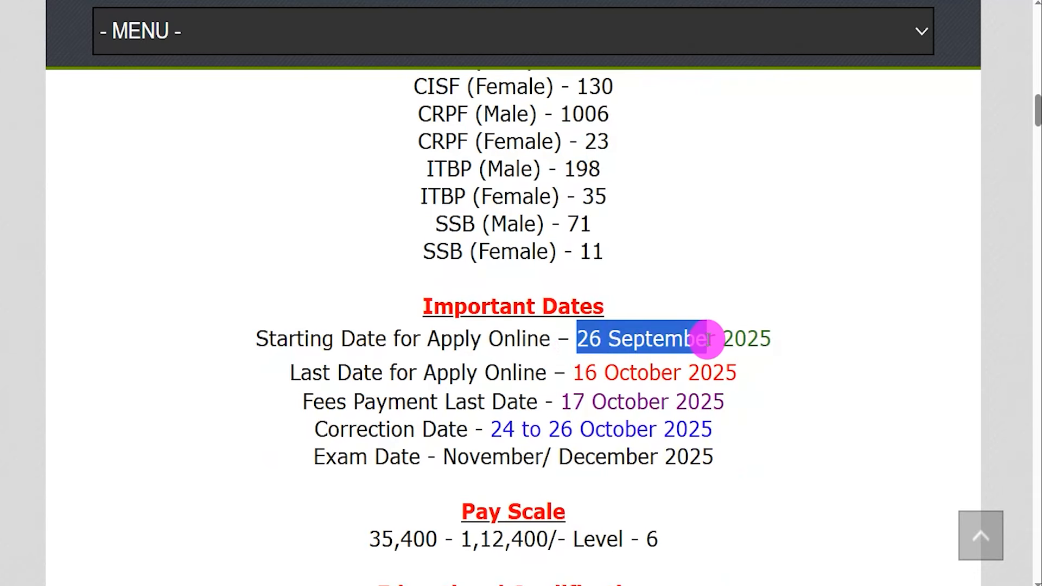
left_click_drag(573, 374, 730, 373)
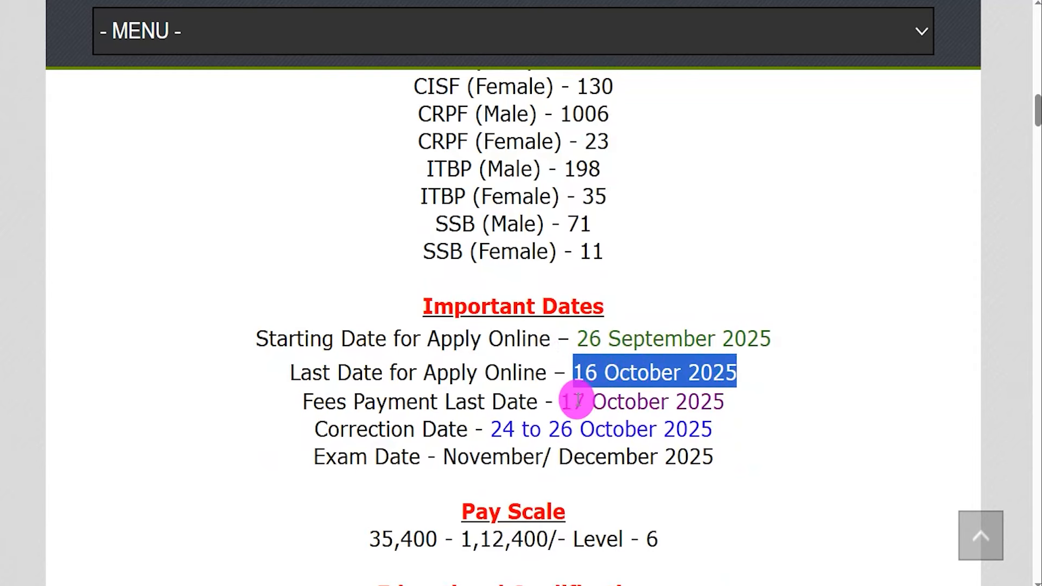
left_click_drag(566, 401, 705, 402)
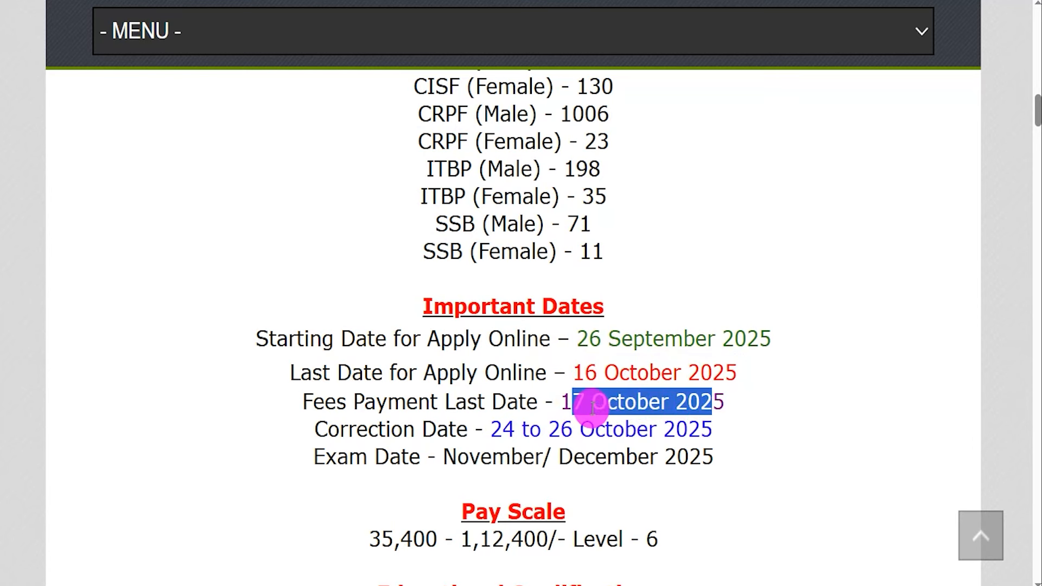
Highlight the pay scale, the educational qualification and the age limit in the recruitment article.
scroll(588, 407, "down", 3)
left_click_drag(383, 379, 629, 379)
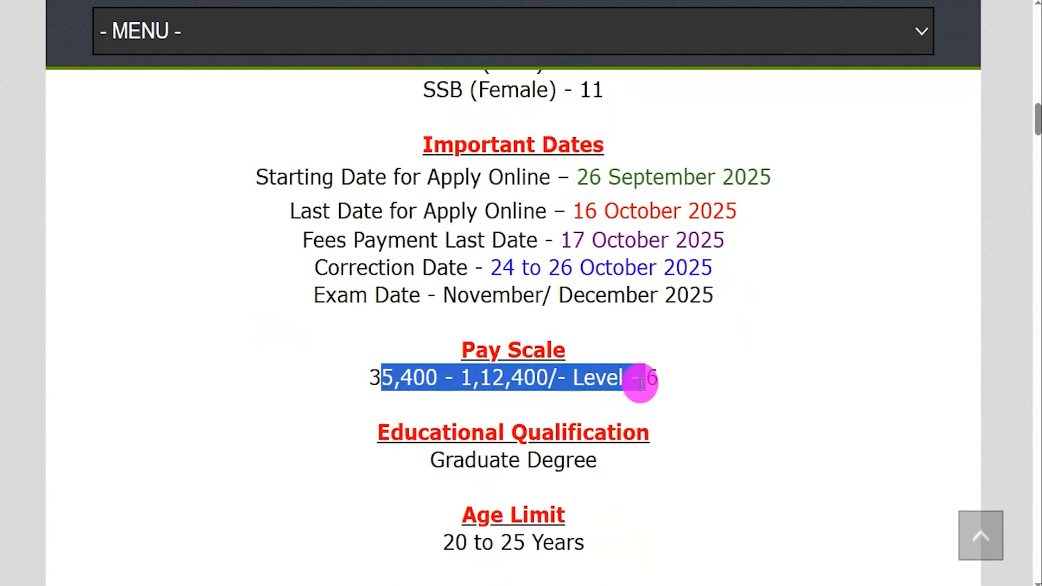
scroll(561, 395, "down", 3)
left_click_drag(451, 300, 573, 299)
left_click_drag(455, 379, 555, 385)
Review the application fee for each candidate category and the payment method, highlighting each line.
scroll(554, 385, "down", 1)
scroll(554, 386, "down", 3)
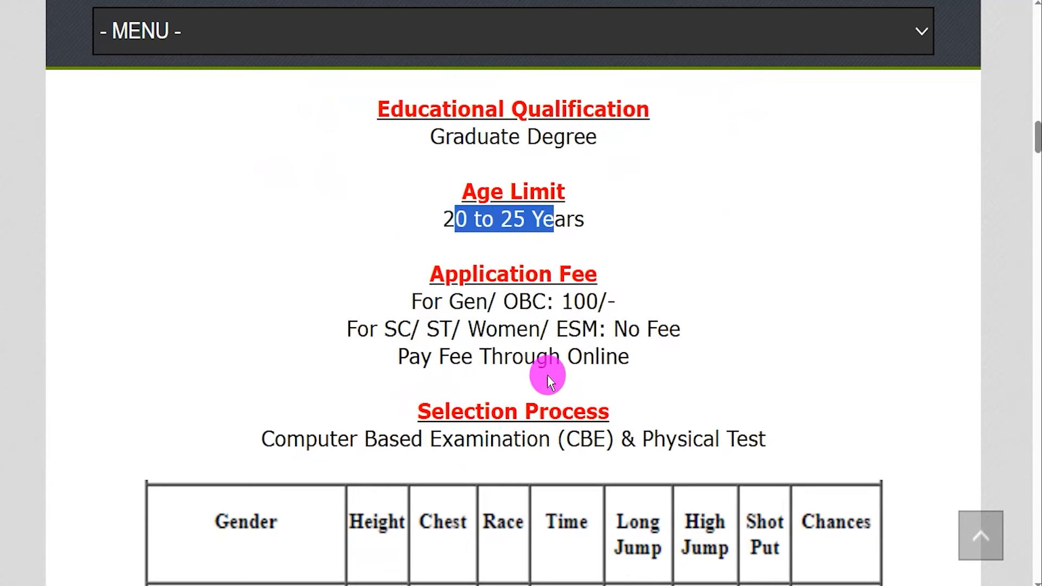
left_click_drag(453, 302, 502, 302)
left_click_drag(574, 302, 587, 302)
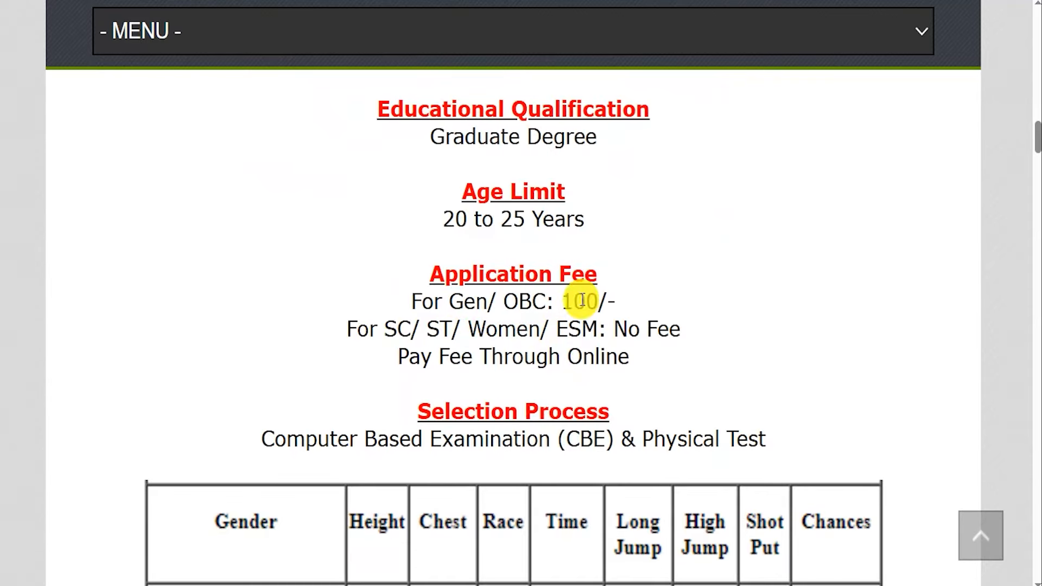
left_click_drag(402, 328, 497, 329)
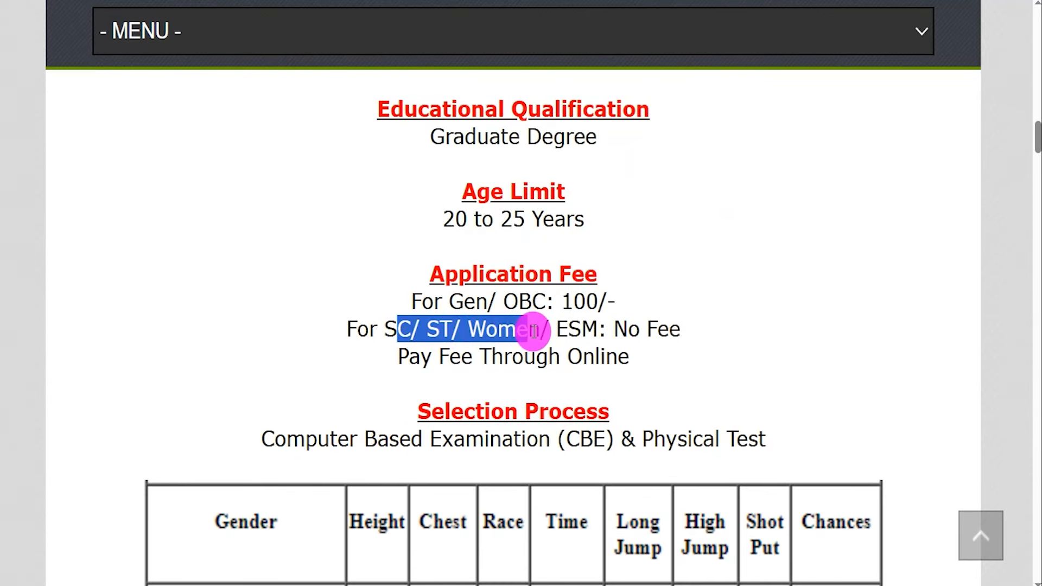
left_click_drag(602, 327, 624, 328)
left_click_drag(628, 329, 644, 324)
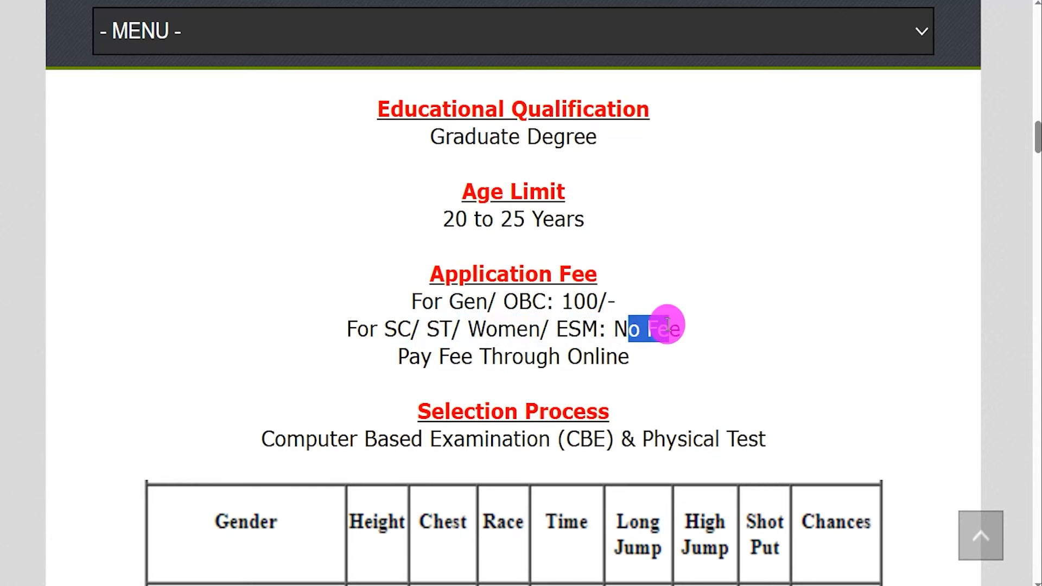
left_click_drag(433, 357, 594, 358)
Review the selection process and physical standards table, and highlight the job location and apply mode.
scroll(544, 373, "down", 3)
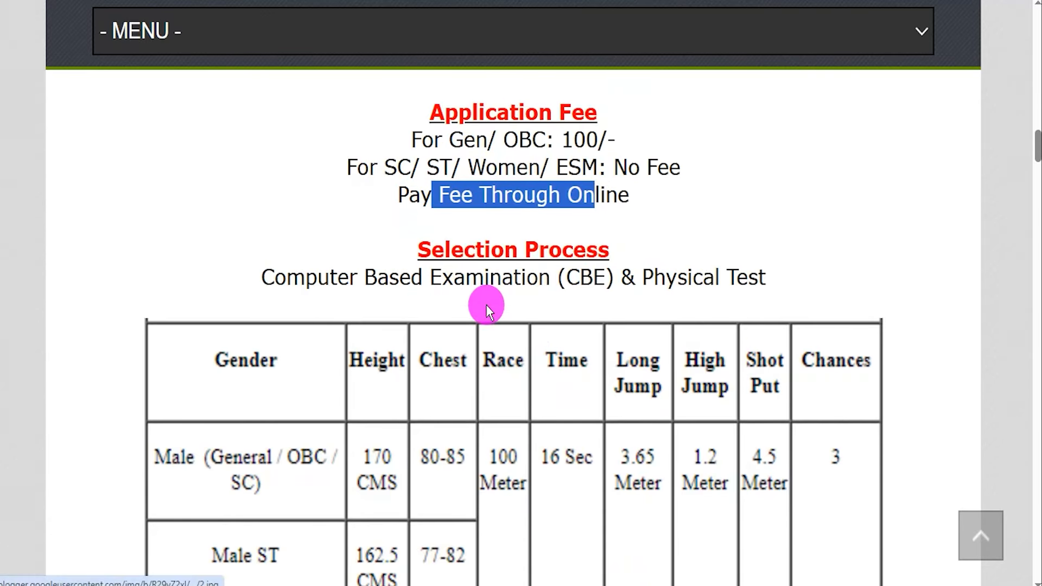
left_click_drag(318, 277, 687, 279)
scroll(537, 365, "down", 2)
scroll(537, 365, "down", 7)
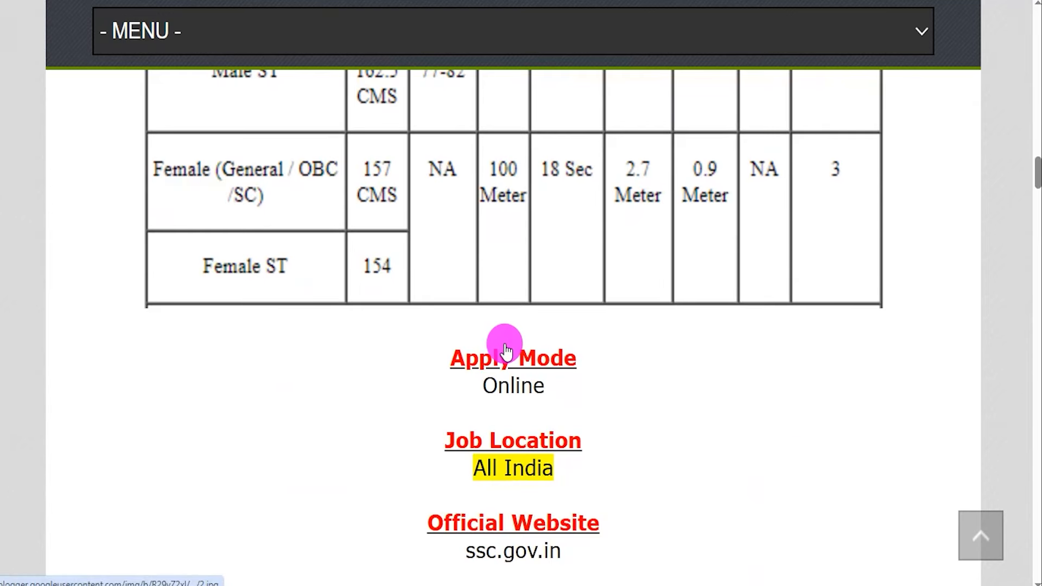
left_click_drag(492, 467, 553, 471)
left_click_drag(498, 387, 535, 386)
Open the Official Notification Pdf from the article's Important Links and view the dates table on its first page.
scroll(496, 415, "down", 3)
scroll(494, 411, "down", 1)
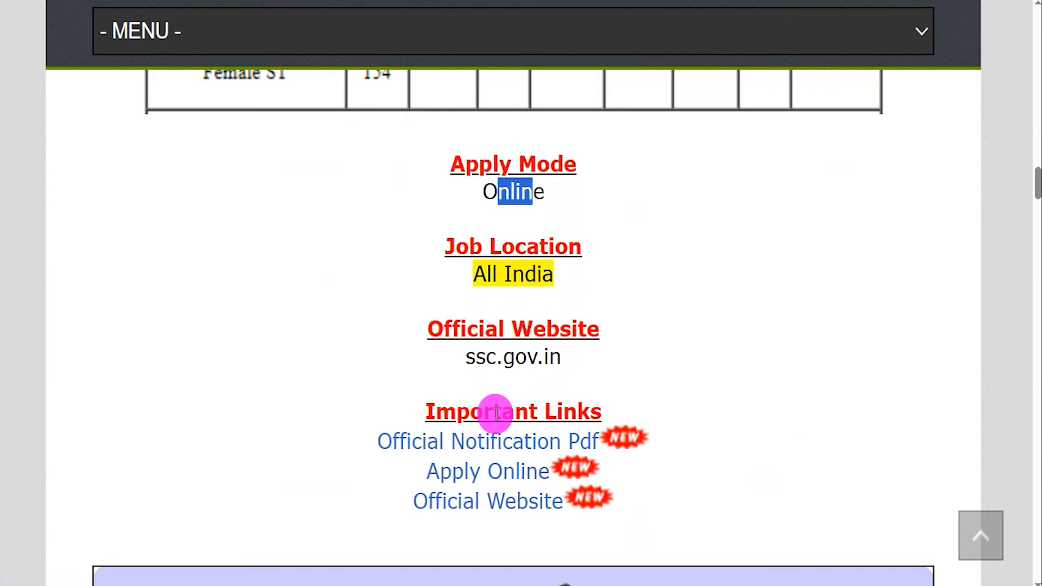
scroll(486, 411, "up", 1)
left_click_drag(436, 444, 600, 442)
left_click_drag(354, 472, 599, 476)
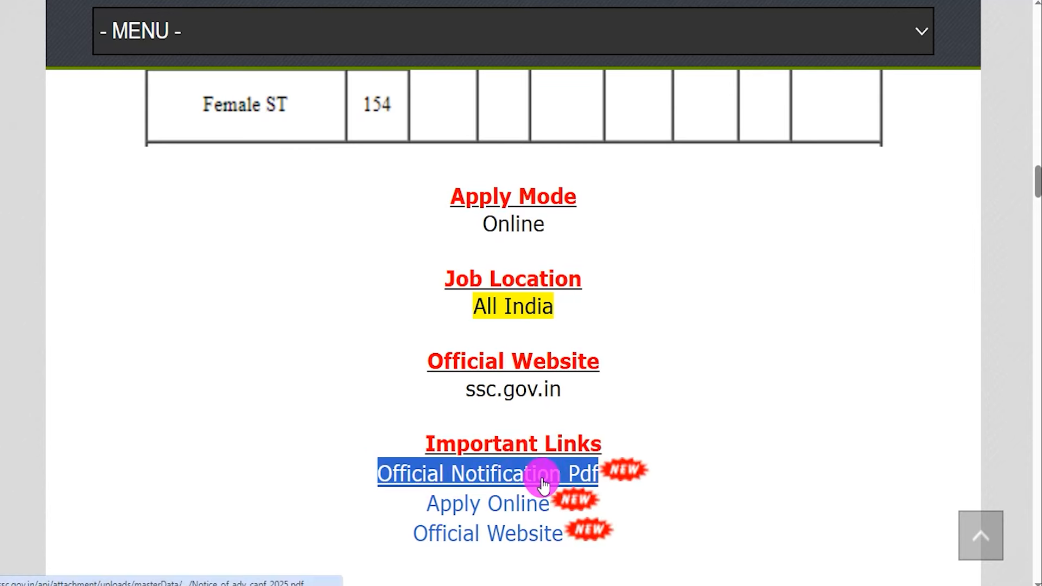
left_click(543, 485)
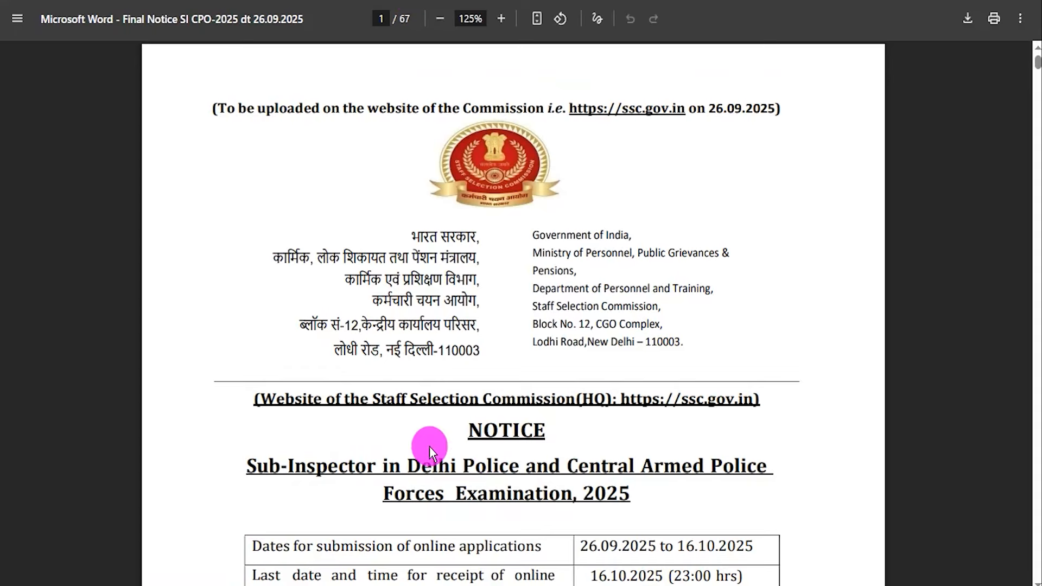
scroll(503, 434, "down", 3)
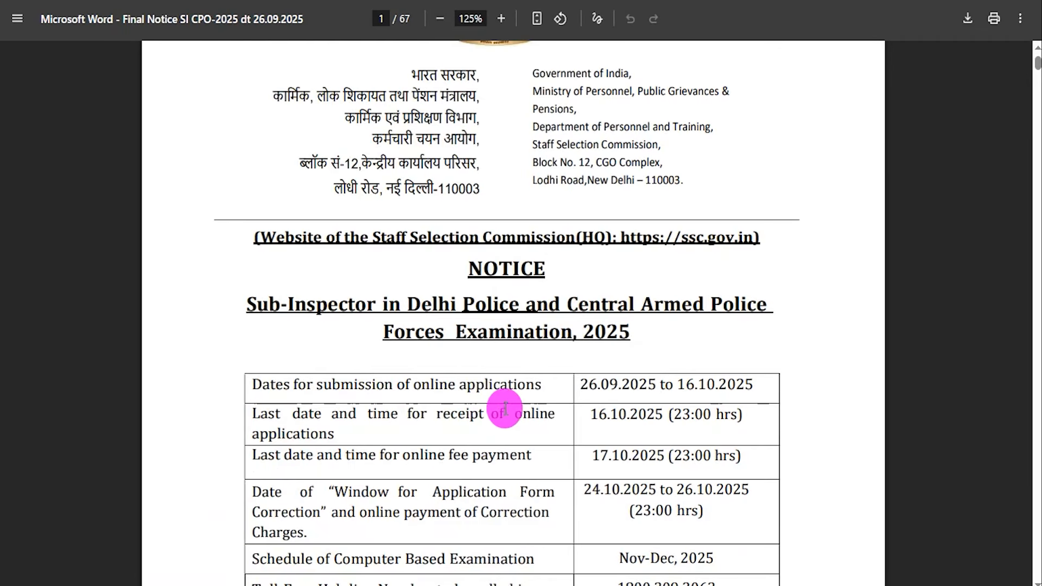
Highlight the online fee payment date and the Sub-Inspector, Delhi Police and Central Armed Police wording in the notice title.
left_click_drag(612, 456, 626, 460)
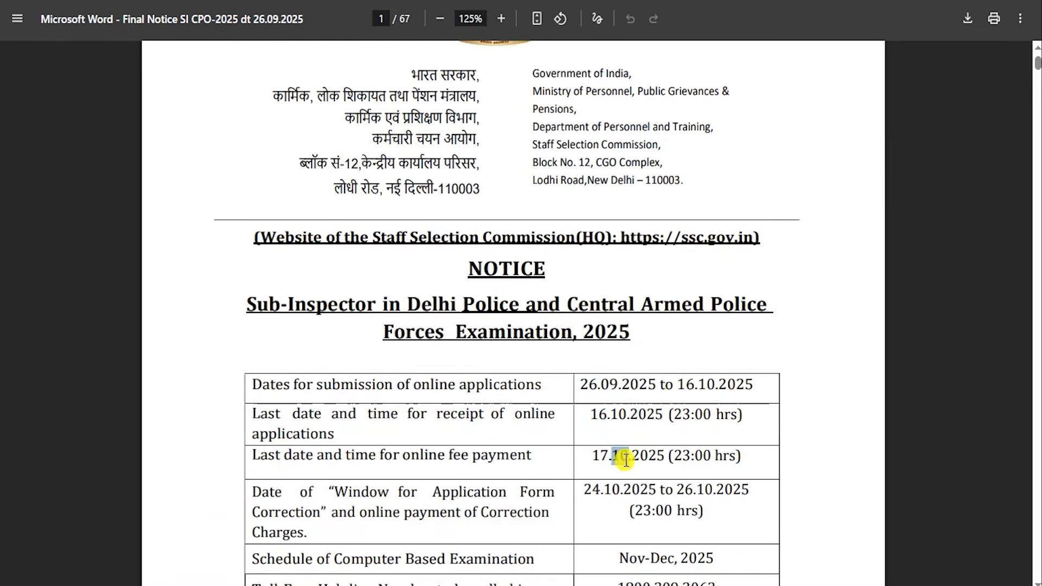
scroll(591, 442, "down", 4)
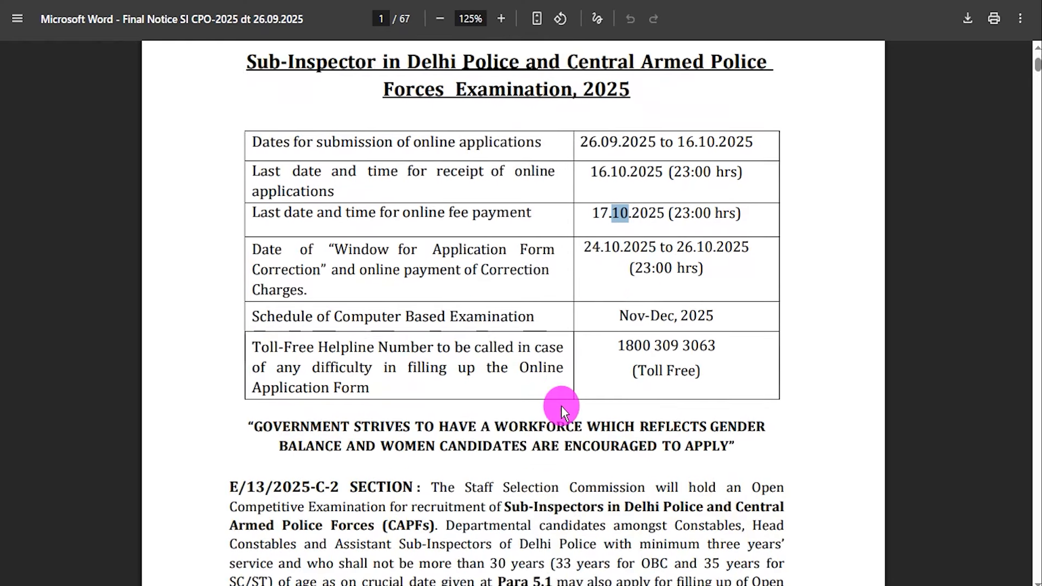
scroll(561, 406, "up", 4)
left_click_drag(256, 305, 328, 306)
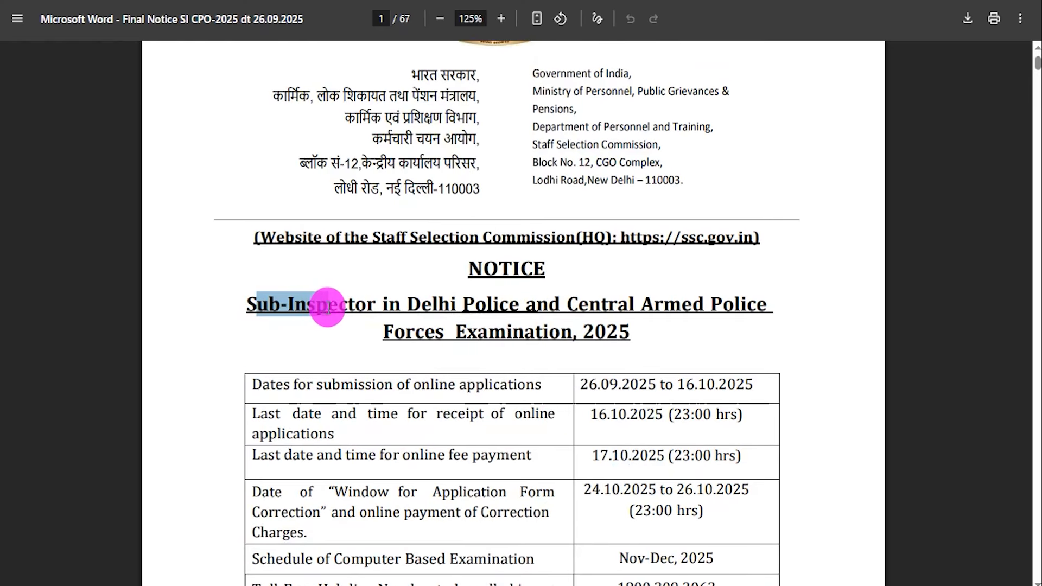
left_click_drag(437, 305, 486, 305)
left_click_drag(590, 302, 642, 302)
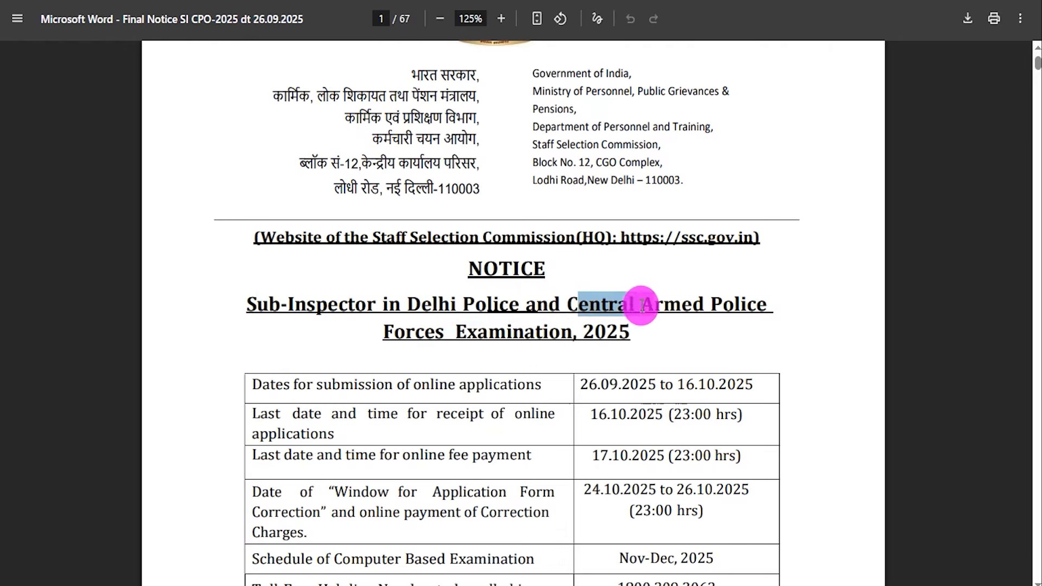
Read through the notification's pay scale, tentative vacancies, reservation, nationality and age-relaxation sections on pages 2 to 5.
scroll(495, 412, "down", 15)
scroll(498, 413, "down", 3)
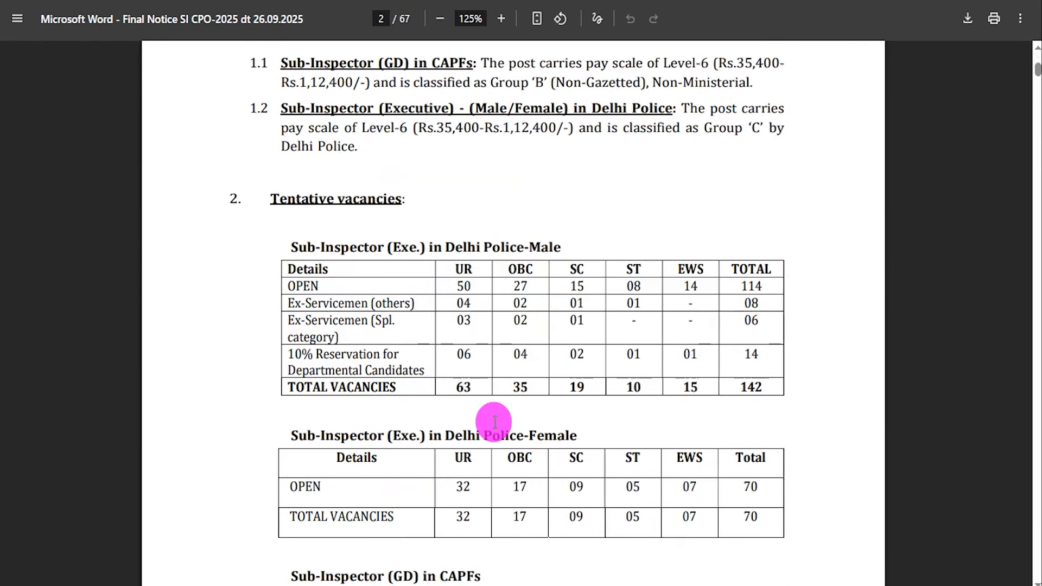
scroll(494, 421, "down", 10)
scroll(493, 422, "down", 5)
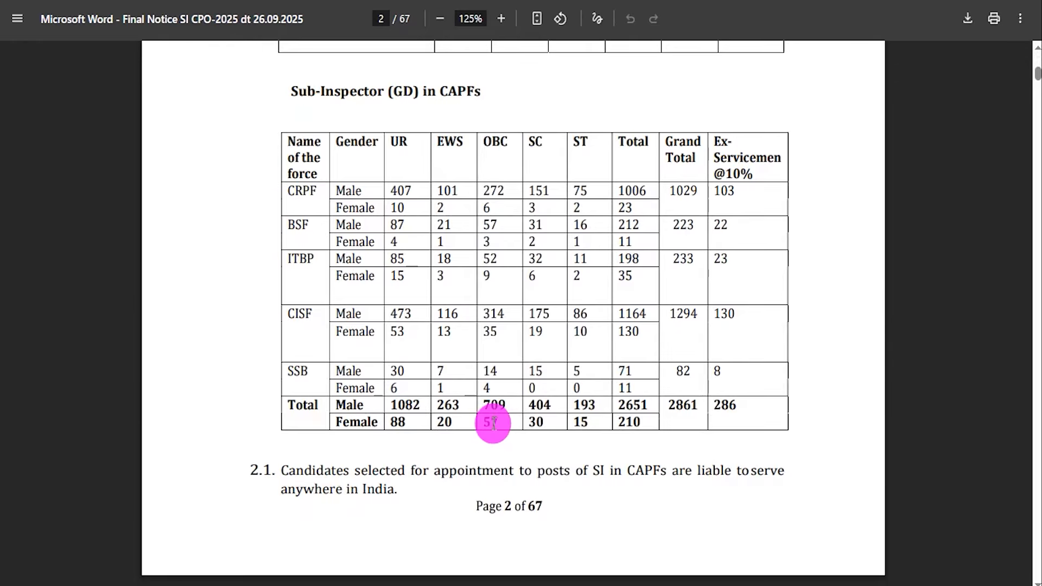
scroll(493, 422, "down", 20)
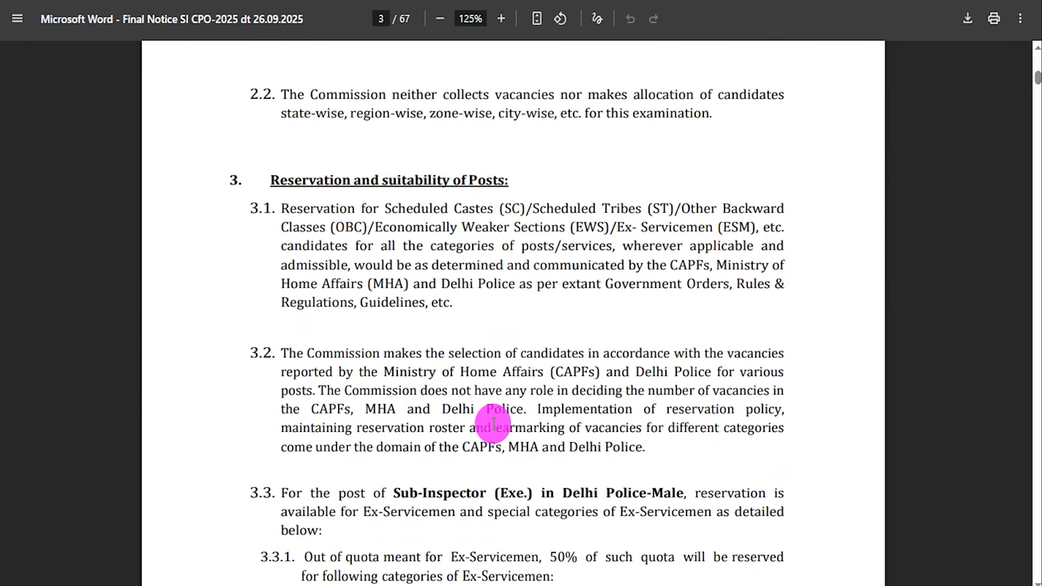
scroll(494, 423, "down", 5)
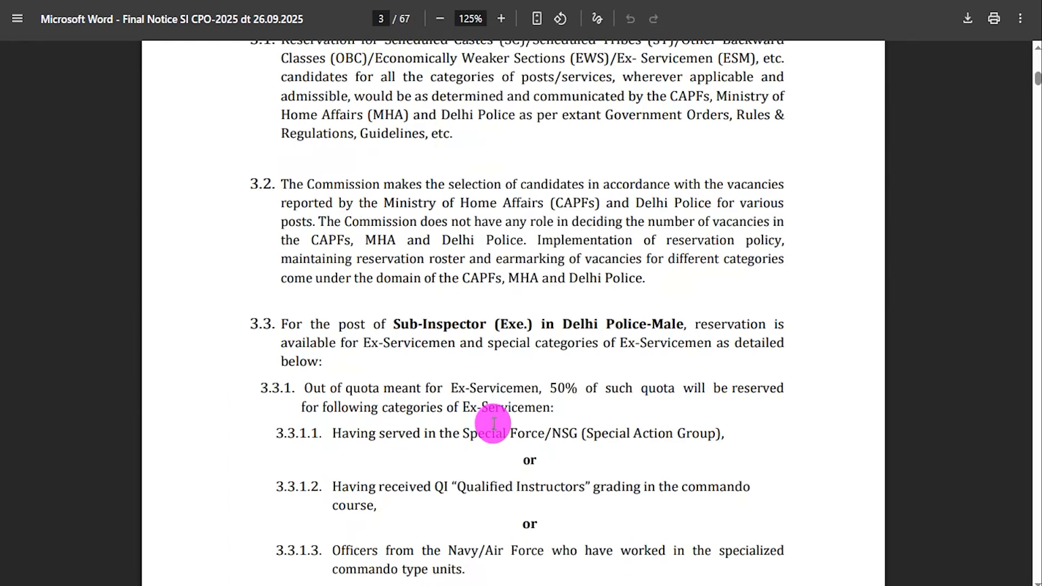
scroll(493, 423, "down", 7)
scroll(493, 423, "down", 10)
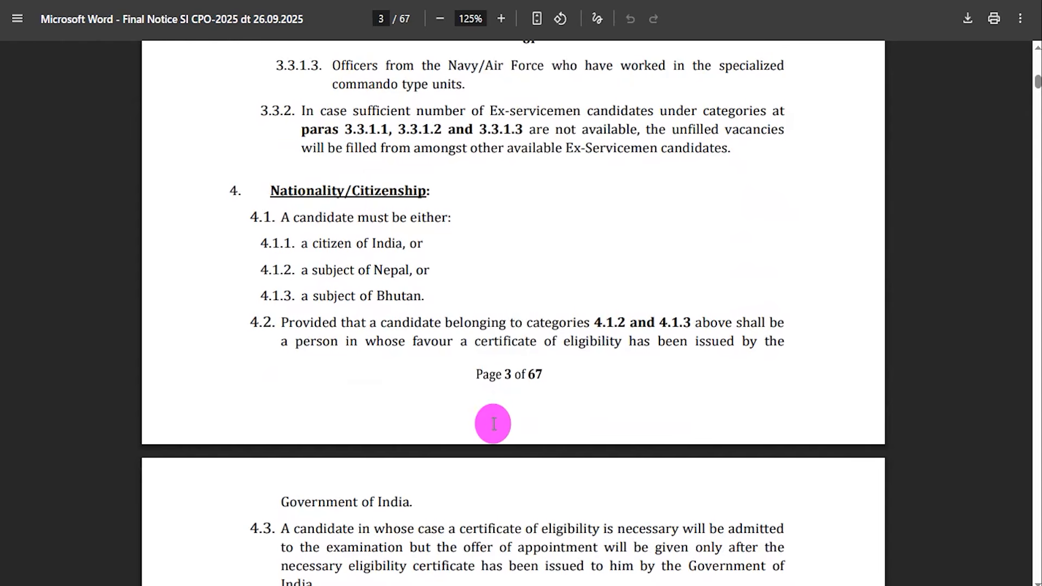
scroll(493, 423, "down", 20)
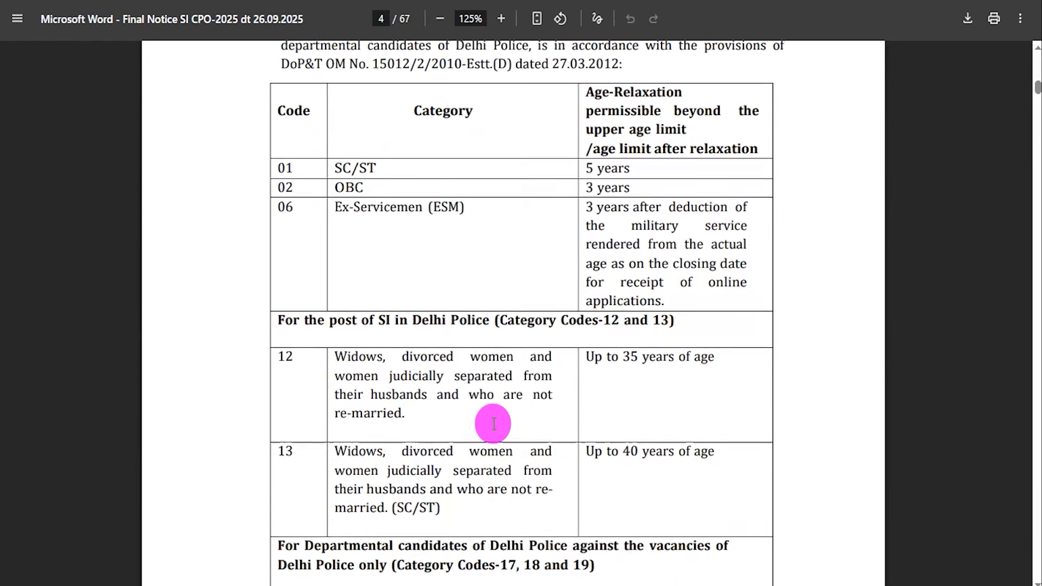
scroll(492, 423, "down", 15)
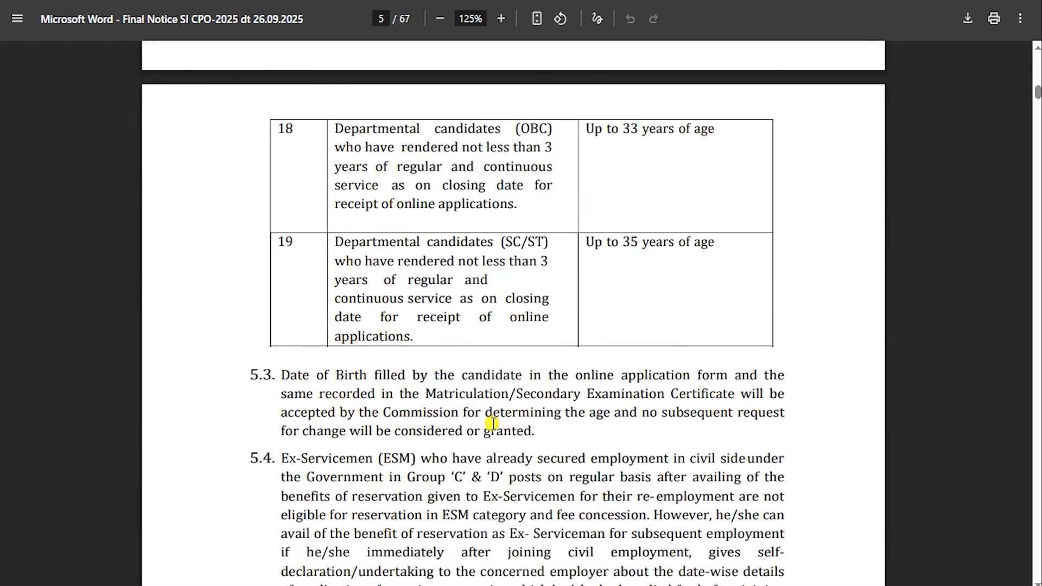
Return to the recruitment article, highlight its Apply Online link and open the candidate login form on the Staff Selection Commission website.
key("Home")
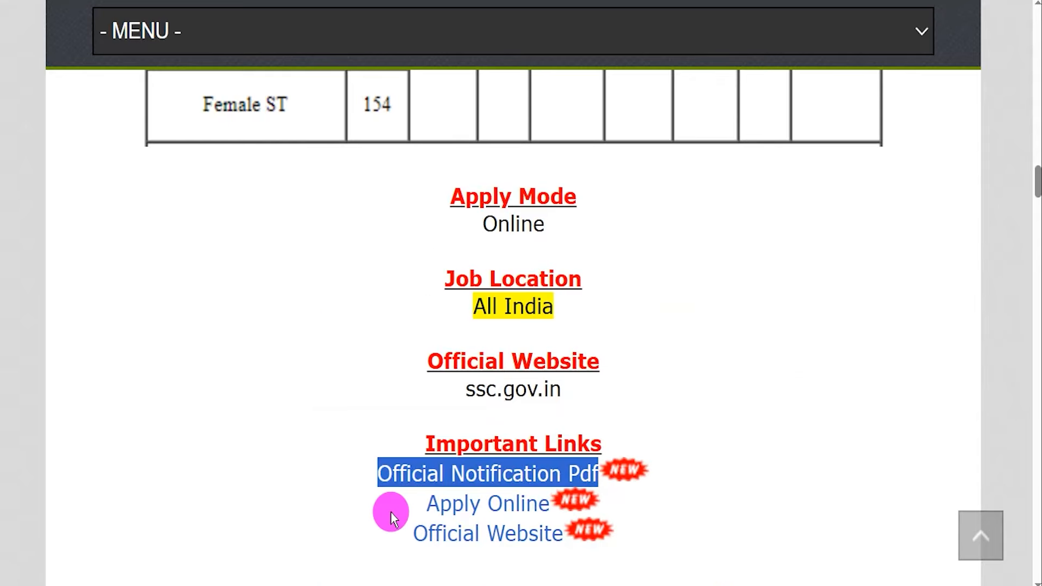
left_click_drag(429, 502, 547, 501)
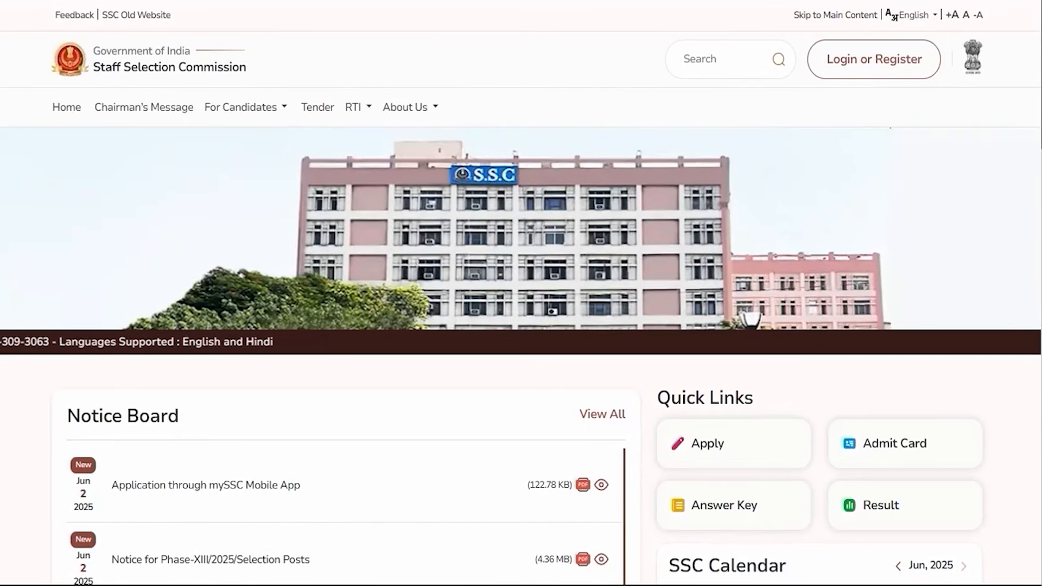
left_click(862, 62)
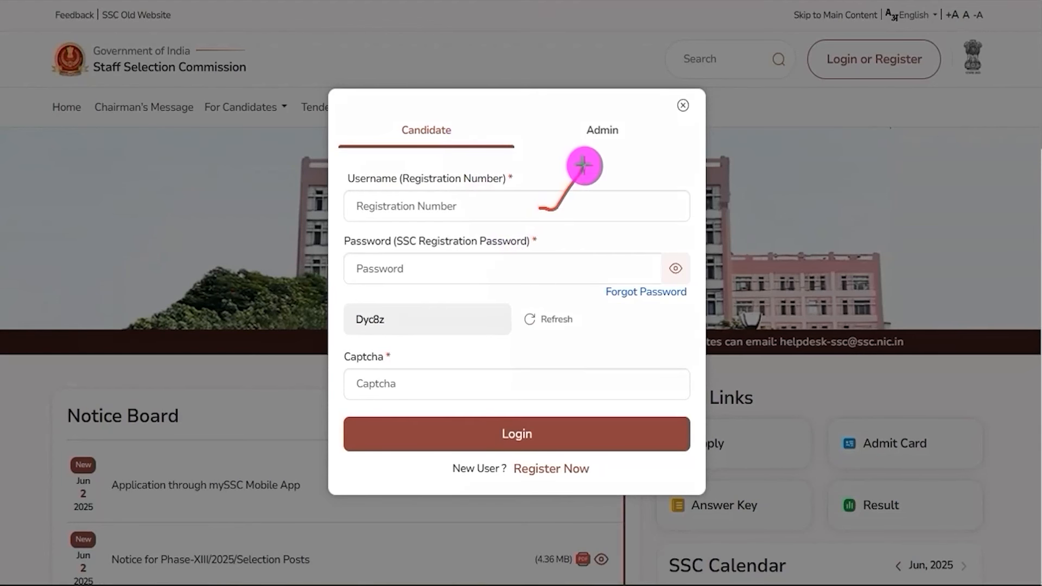
Mark the password, captcha and Login controls in the login form with pen annotations, and box the Register Now link for new users.
left_click_drag(536, 271, 571, 237)
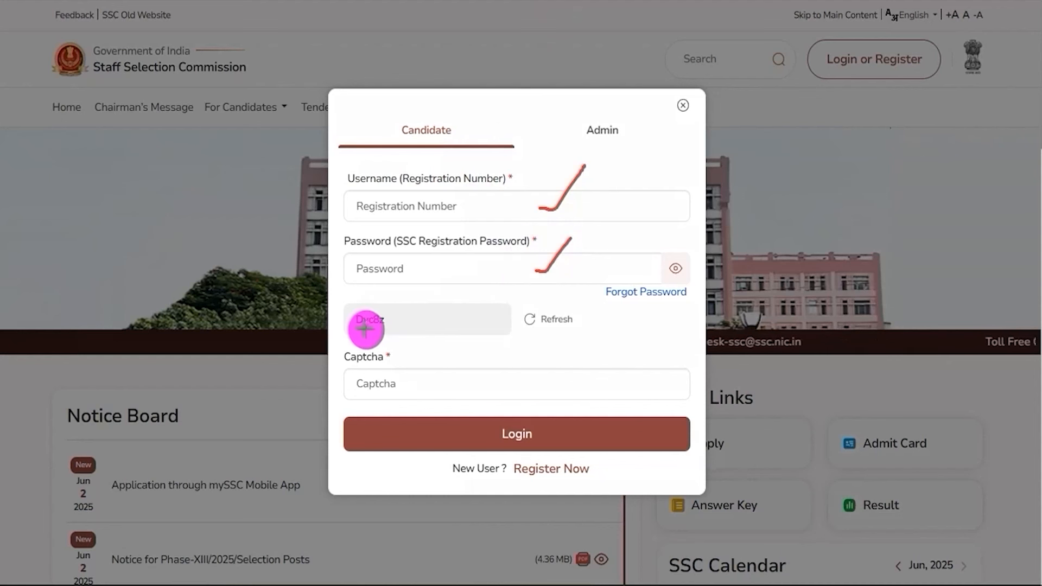
left_click_drag(406, 328, 408, 329)
left_click_drag(472, 384, 512, 340)
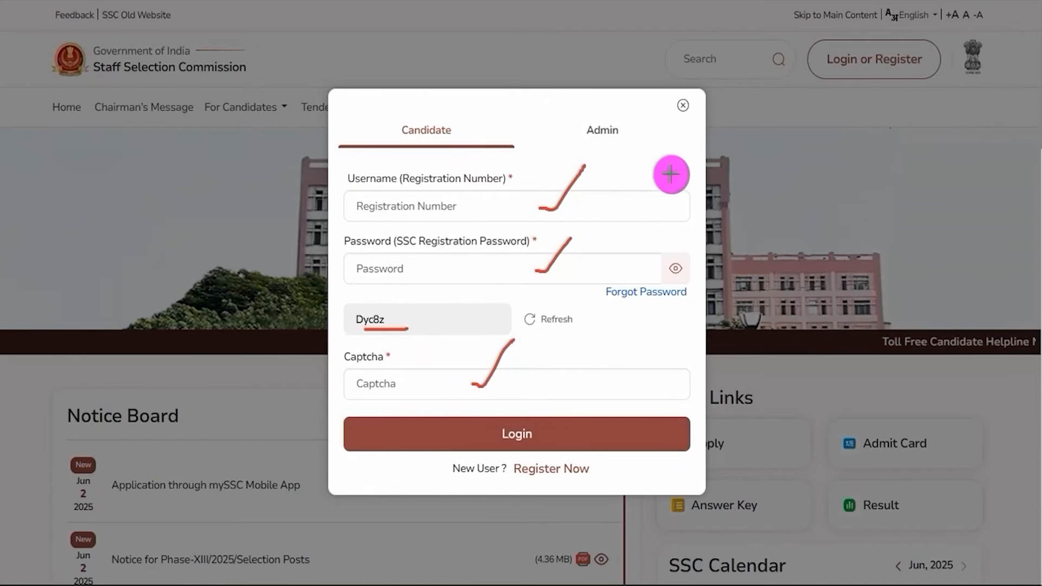
mouse_move(645, 306)
left_mouse_down()
mouse_move(600, 376)
mouse_move(540, 432)
left_mouse_up()
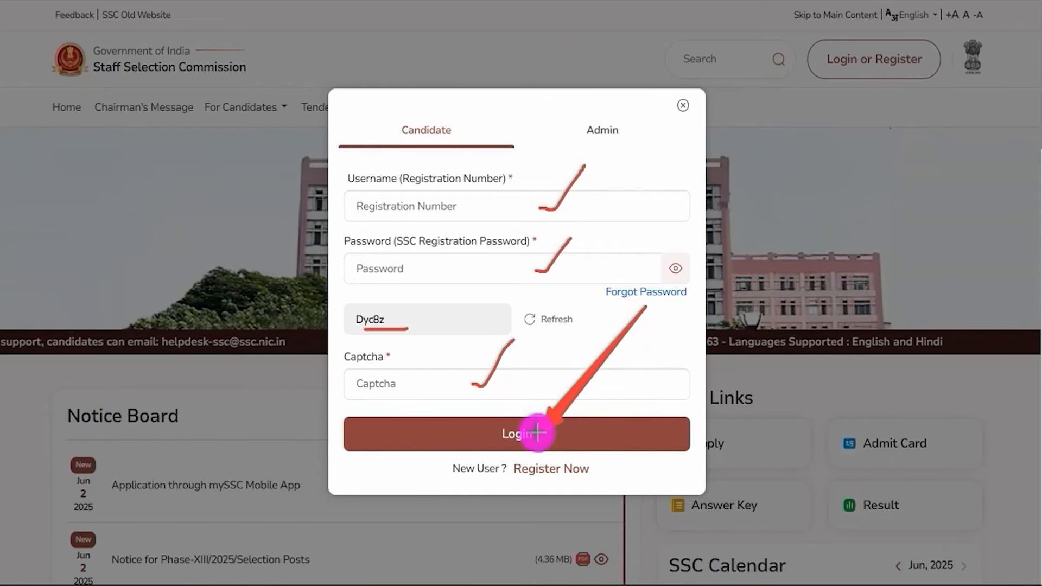
left_click_drag(537, 432, 540, 433)
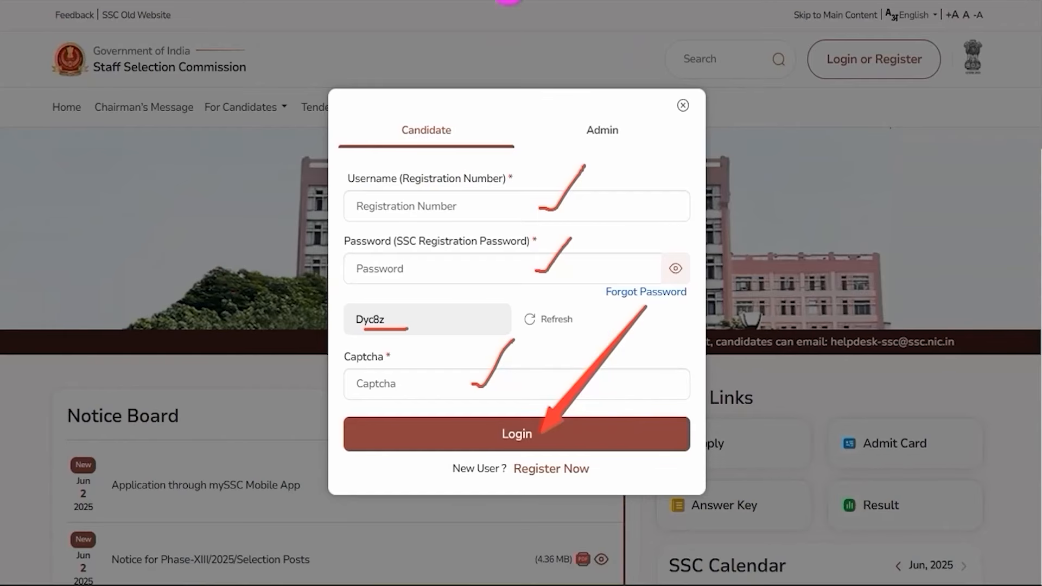
left_click_drag(424, 454, 618, 487)
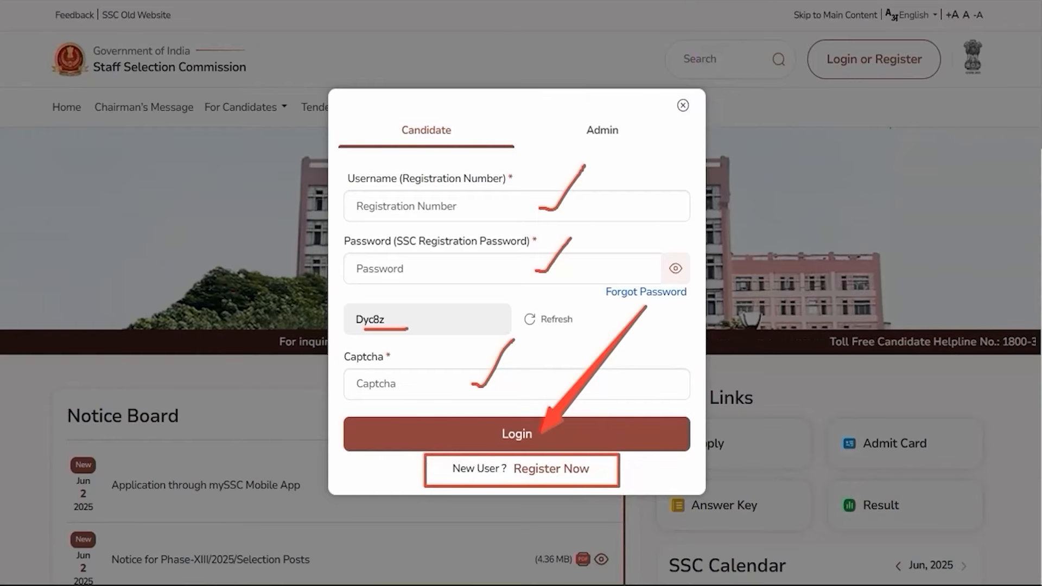
Open the One Time Registration page, tick its four stages from Personal Details to Declaration with the pen, and clear the annotations.
left_click(709, 1)
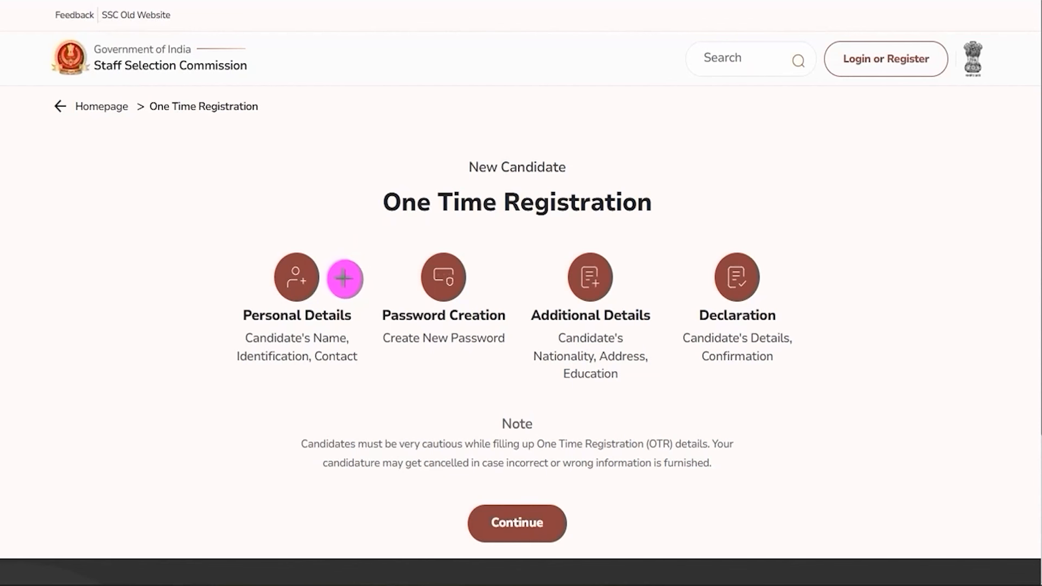
left_click_drag(329, 287, 359, 253)
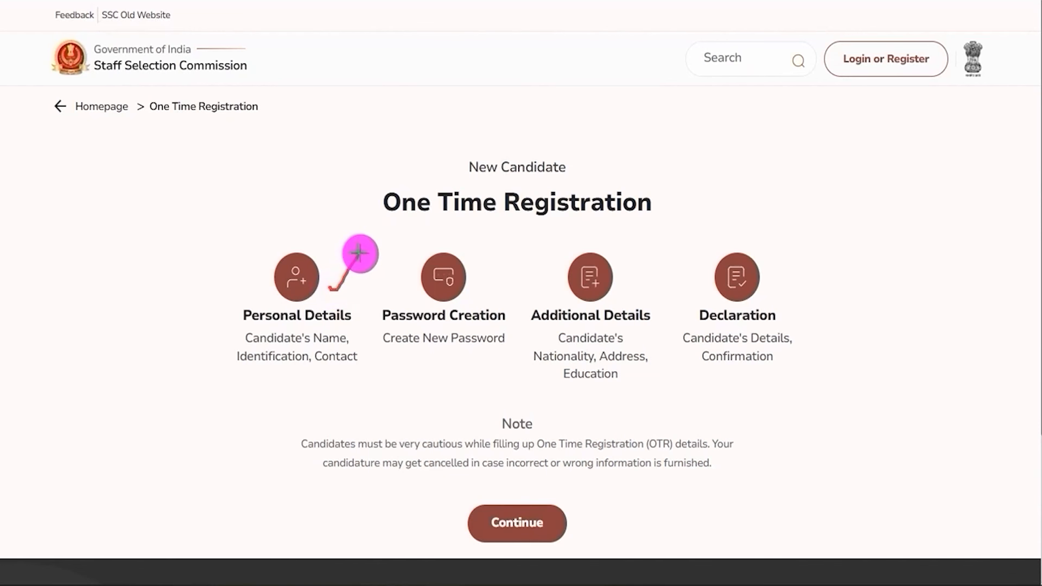
left_click_drag(478, 296, 520, 249)
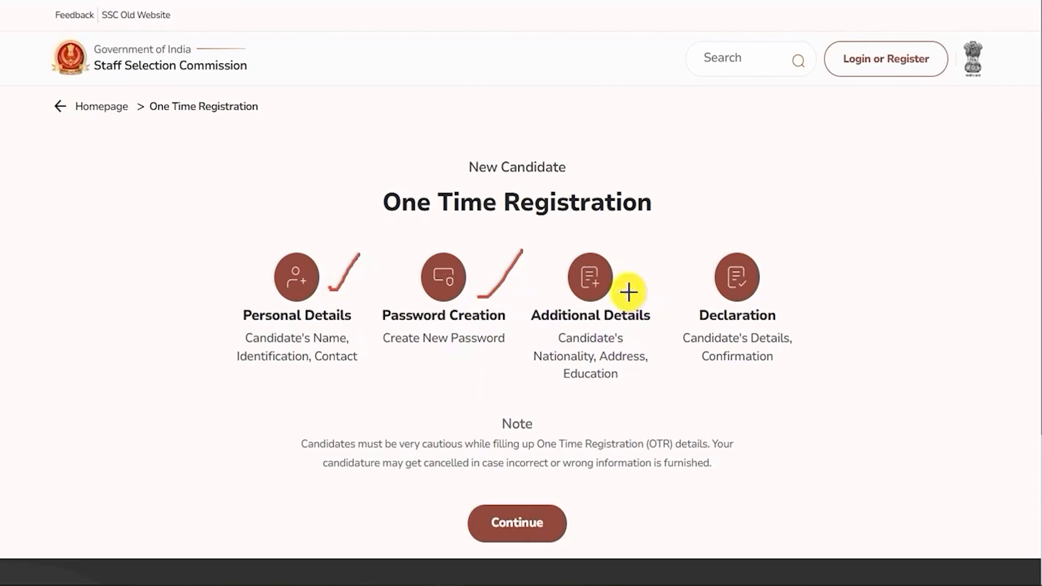
left_click_drag(626, 293, 659, 258)
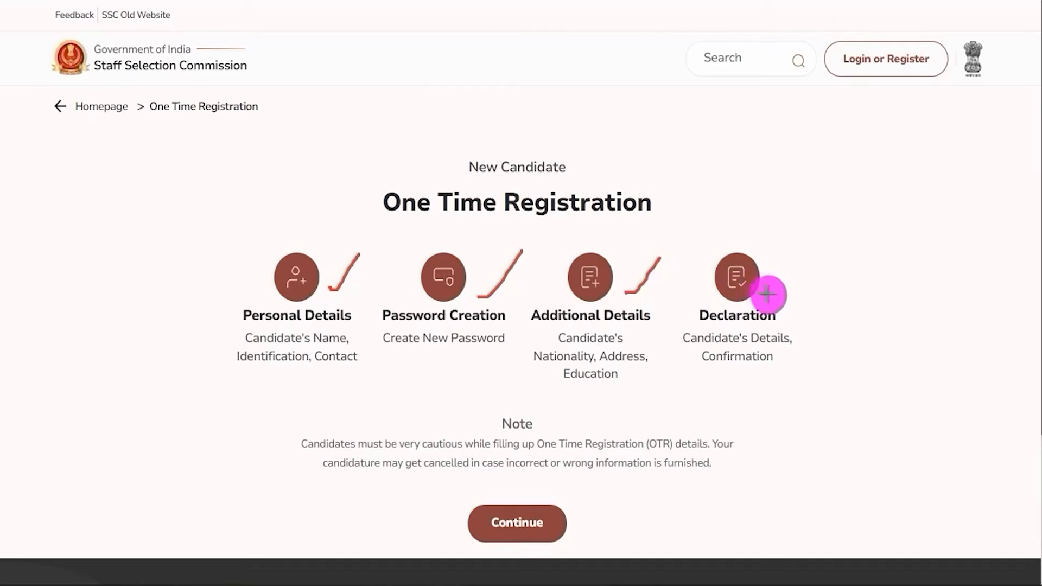
left_click_drag(767, 294, 815, 274)
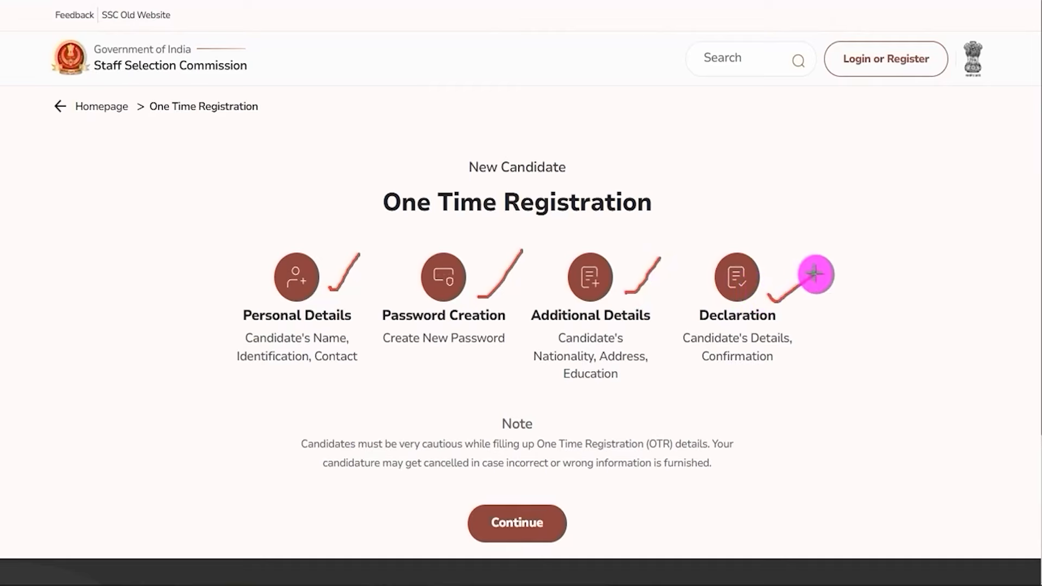
key("Escape")
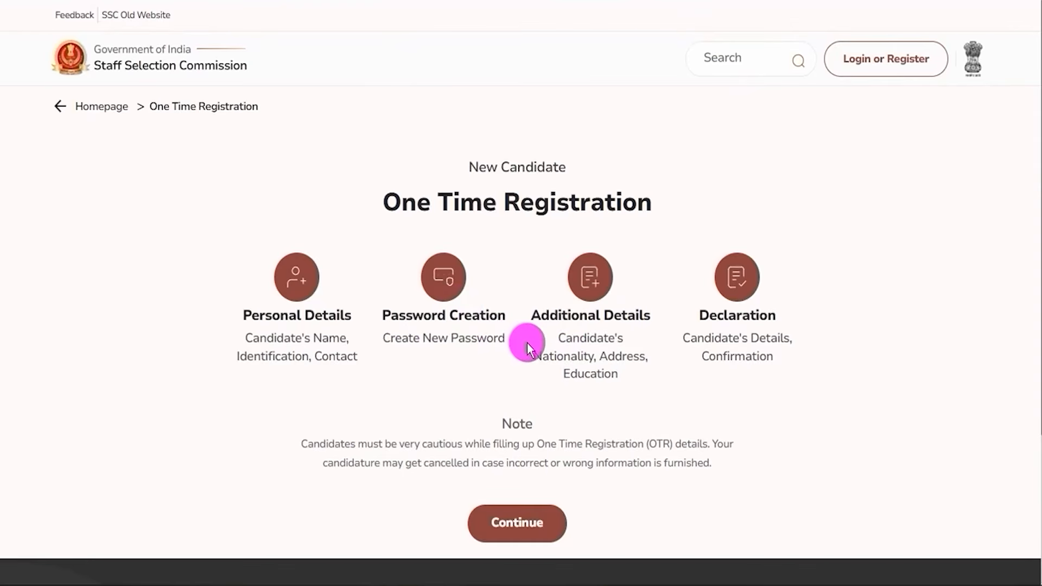
Box the Continue control of One Time Registration, proceed to the Personal Details form and highlight its heading.
scroll(526, 343, "down", 2)
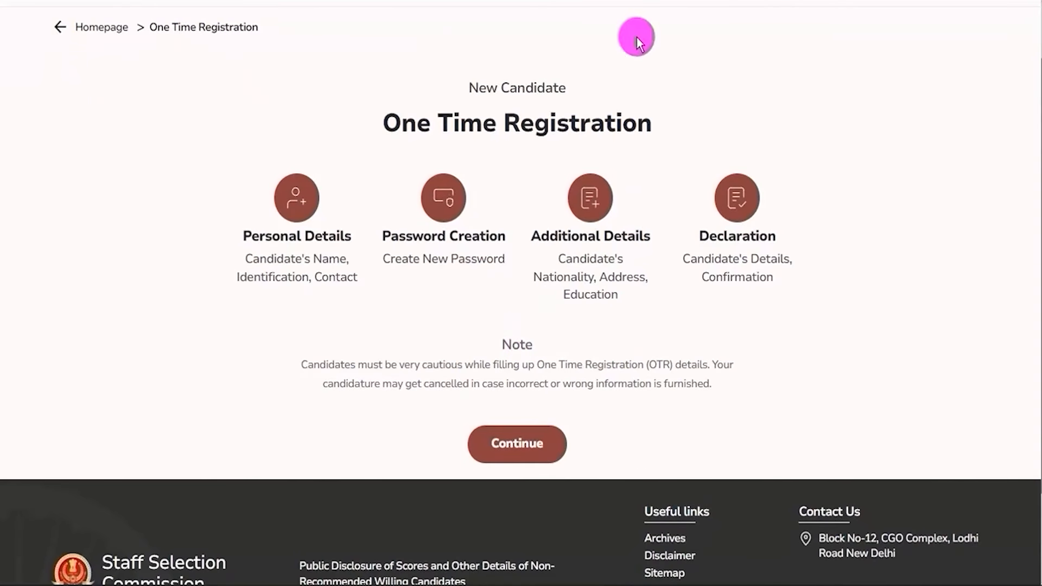
mouse_move(441, 407)
left_mouse_down()
mouse_move(479, 409)
mouse_move(567, 449)
mouse_move(576, 472)
left_mouse_up()
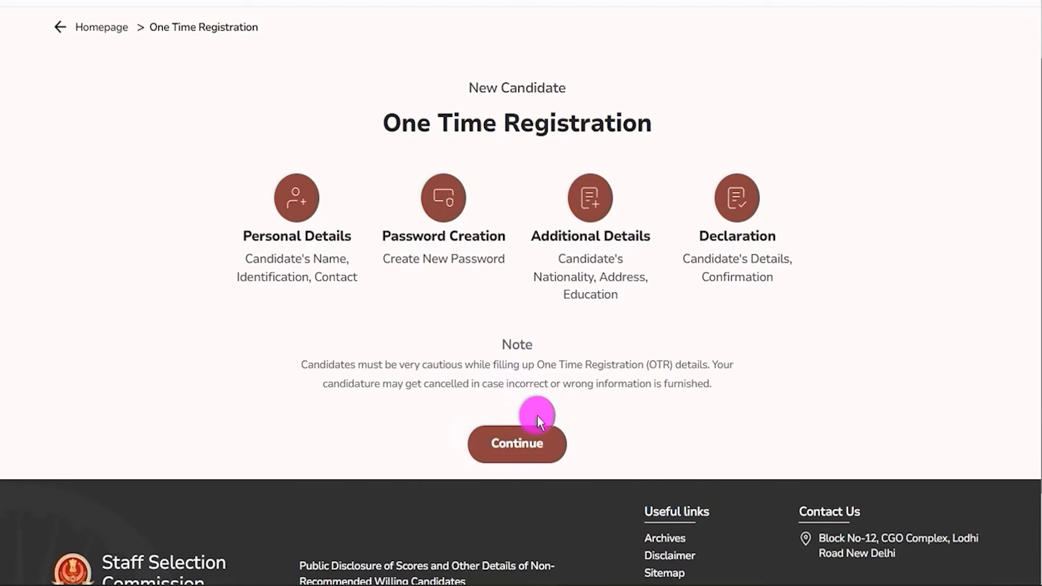
left_click(536, 431)
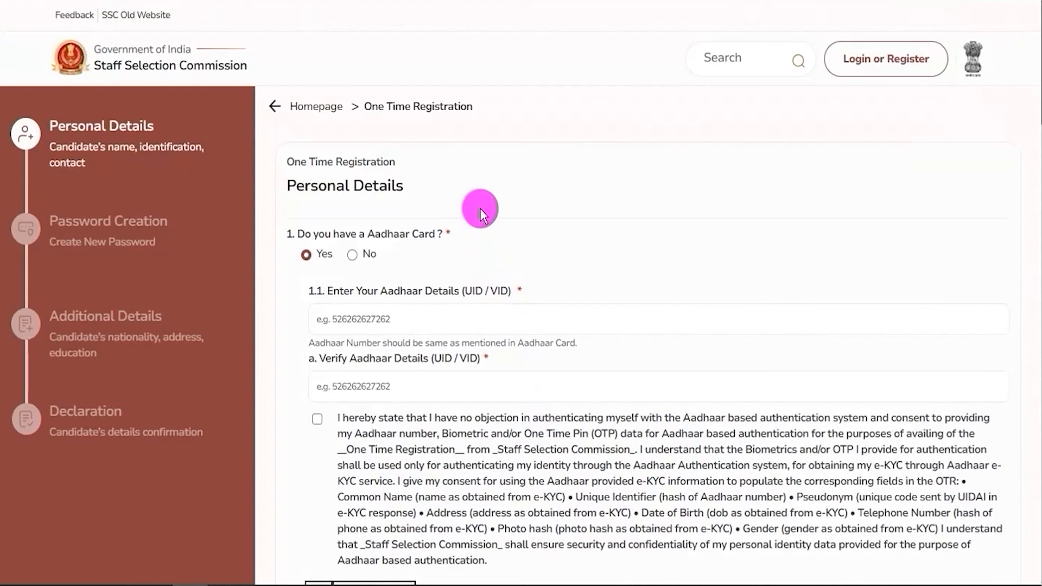
left_click_drag(303, 185, 381, 182)
left_click(383, 182)
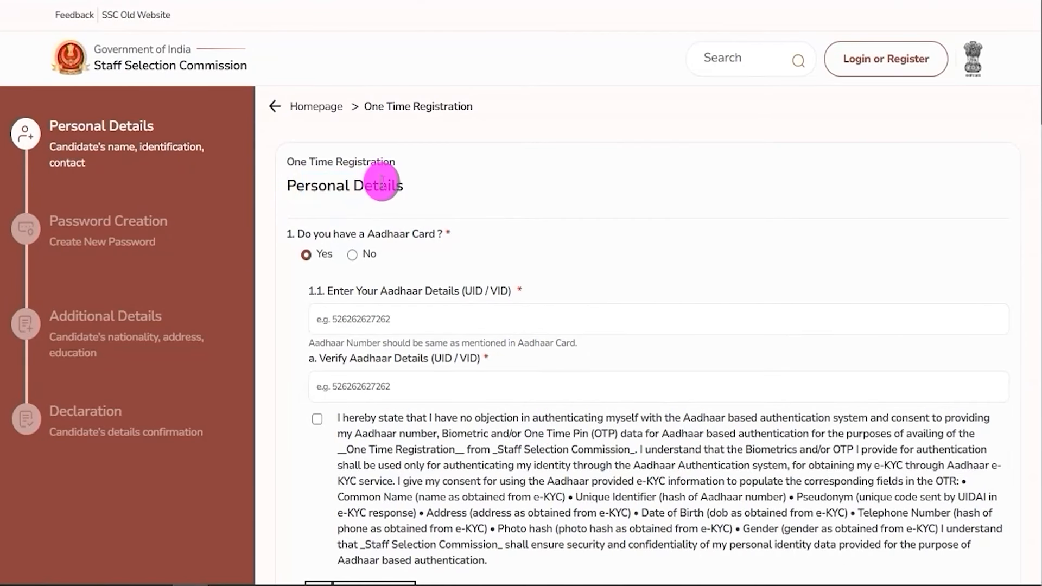
Highlight the question about having an Aadhaar Card and answer it with No.
scroll(380, 204, "down", 3)
left_click_drag(304, 74, 389, 75)
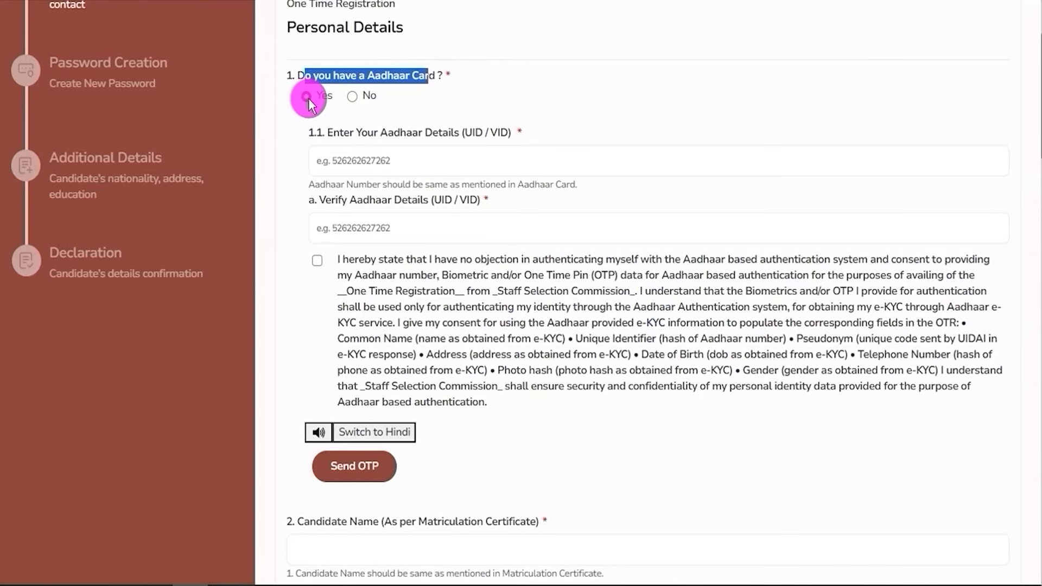
left_click(352, 96)
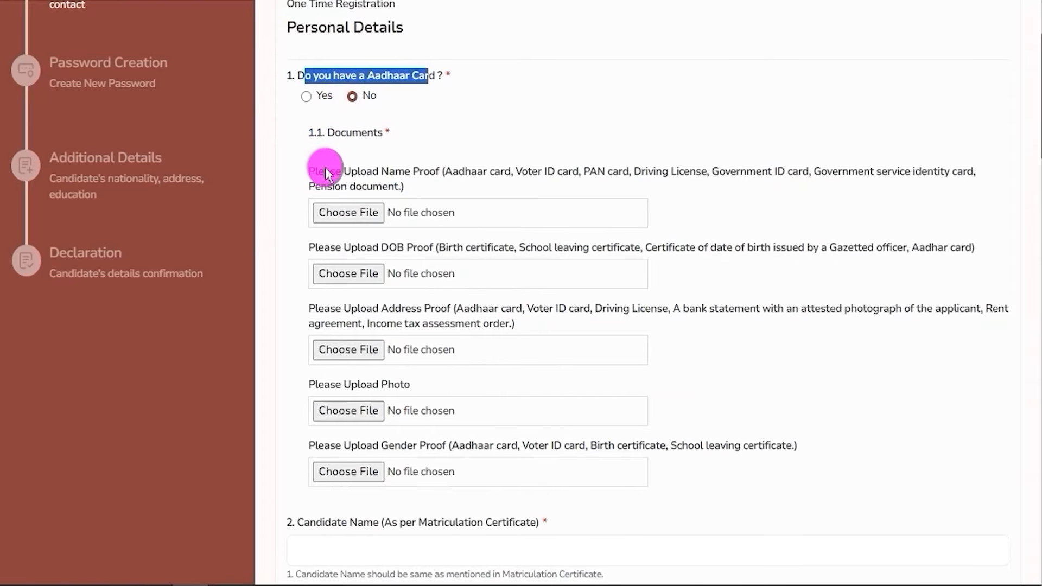
Highlight the documents accepted as Name Proof, from Aadhaar card to pension document, and tick its file upload field with the pen.
left_click_drag(323, 170, 587, 168)
left_click_drag(656, 172, 753, 171)
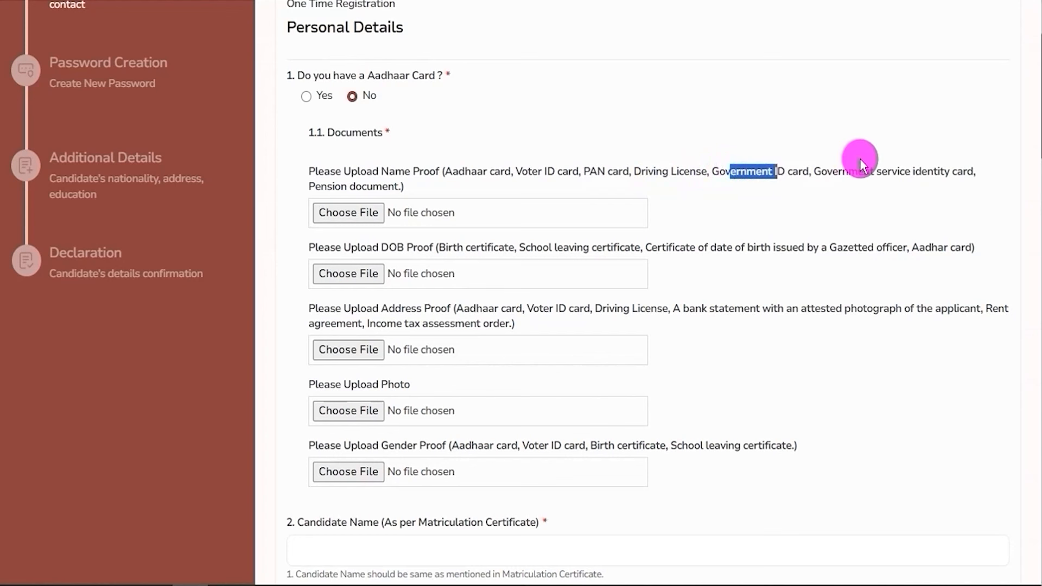
left_click_drag(848, 172, 934, 177)
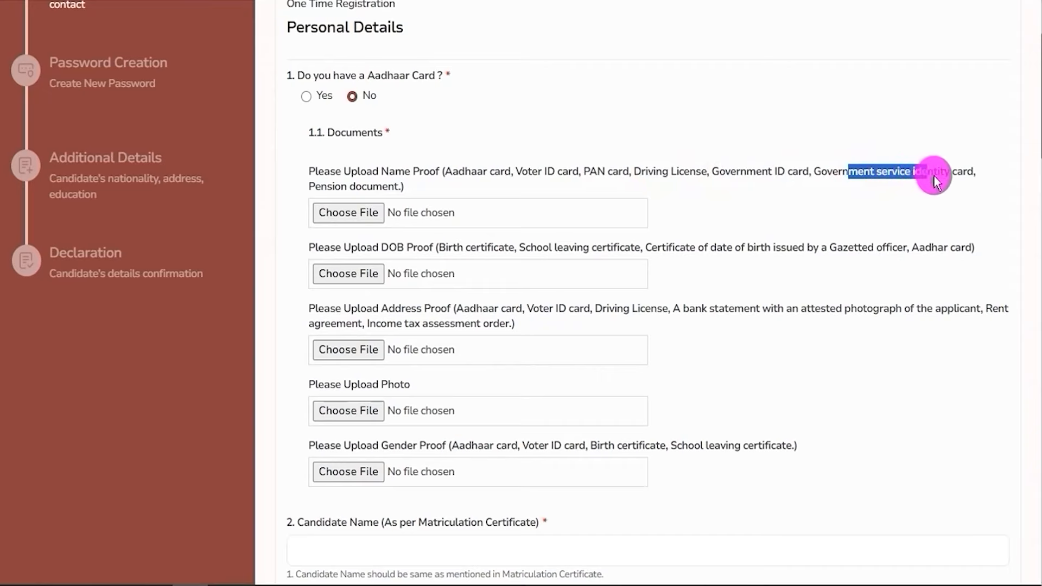
left_click_drag(321, 189, 391, 191)
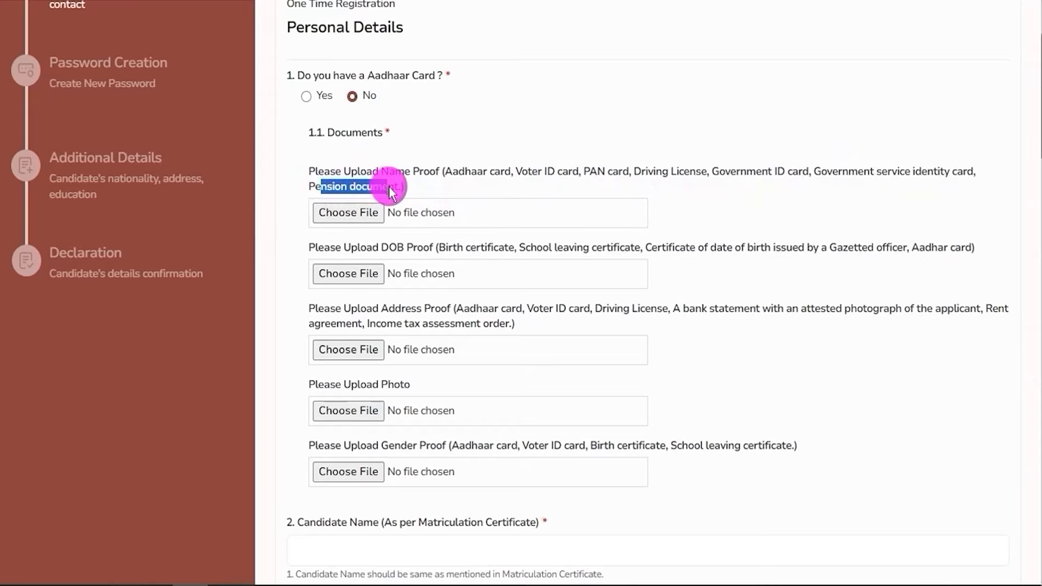
key("ctrl+2")
left_click_drag(380, 207, 417, 195)
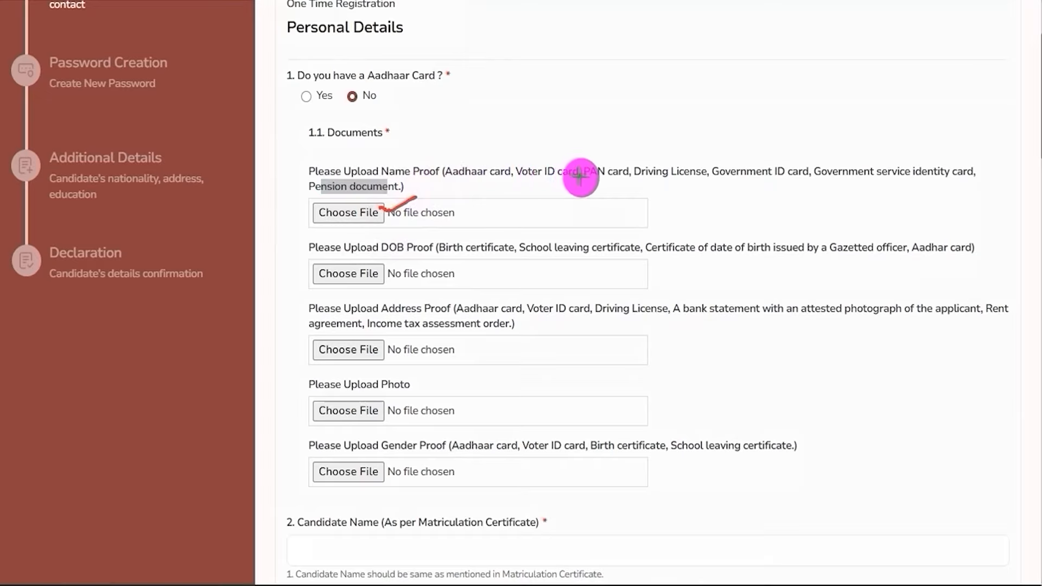
Underline the documents accepted as DOB Proof, from birth certificate to Aadhaar card, and tick its file upload field with the pen.
left_click_drag(382, 251, 867, 254)
left_click_drag(933, 255, 955, 255)
left_click_drag(380, 269, 418, 241)
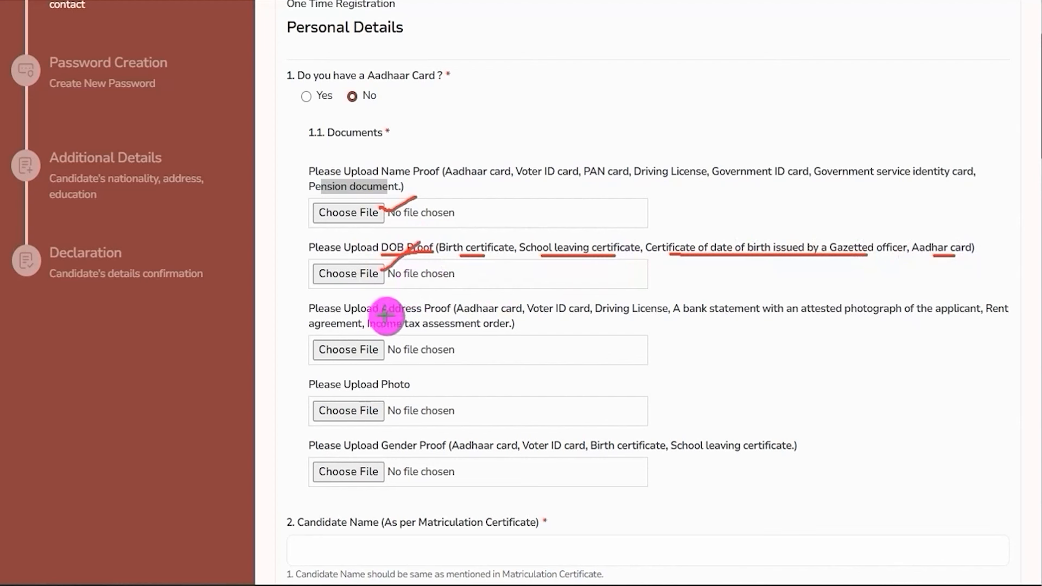
Underline the documents accepted as Address Proof, from Aadhaar card to income tax assessment order, and tick its file upload field.
left_click_drag(374, 316, 440, 314)
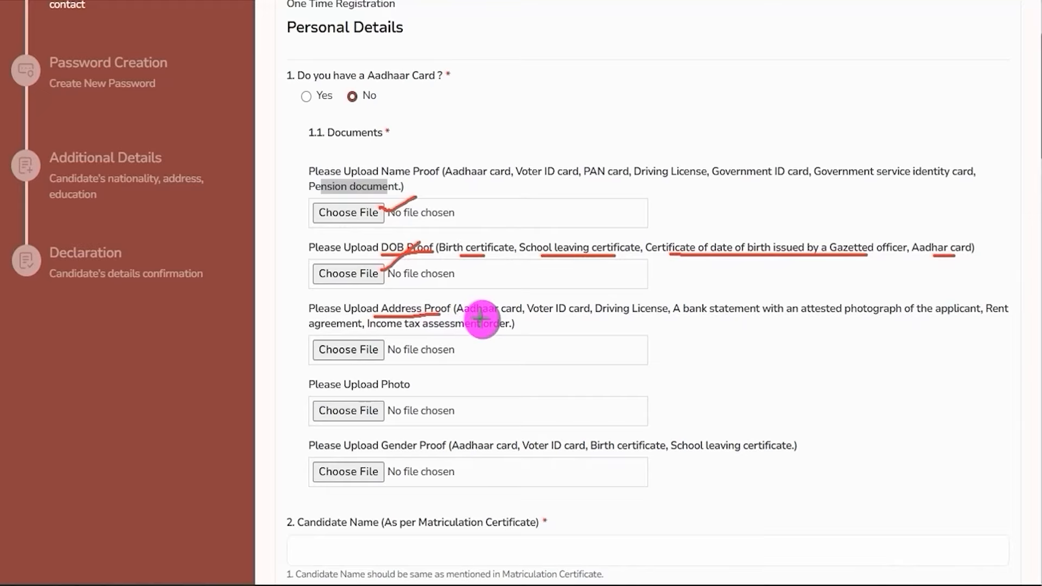
left_click_drag(478, 315, 770, 318)
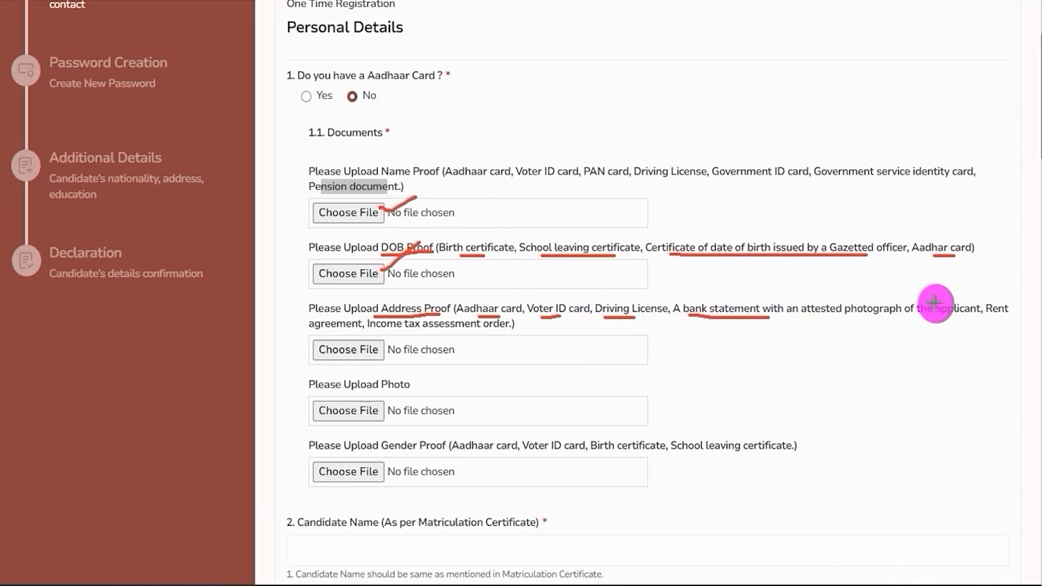
left_click_drag(347, 328, 484, 326)
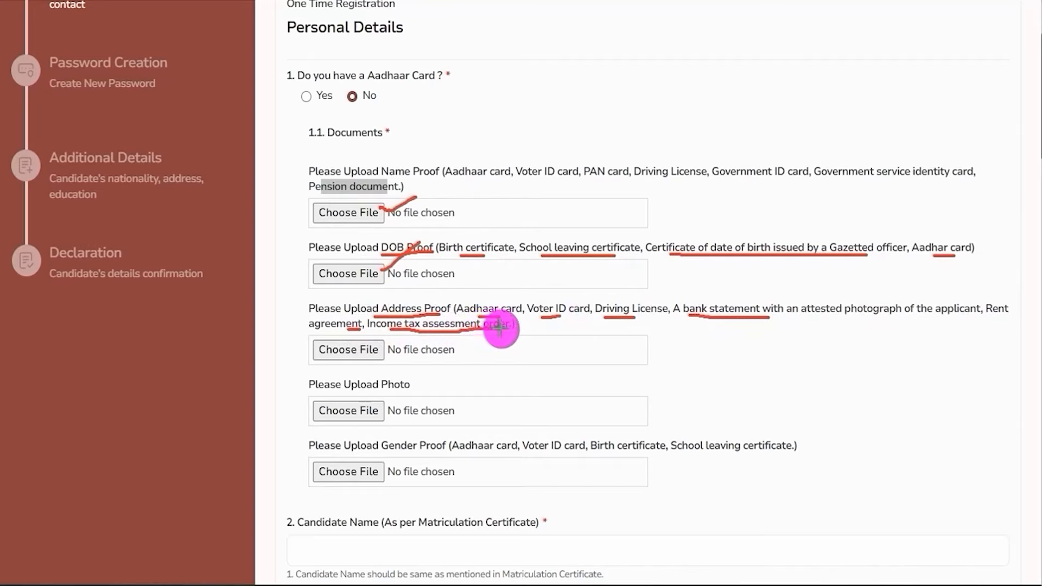
left_click_drag(379, 358, 408, 340)
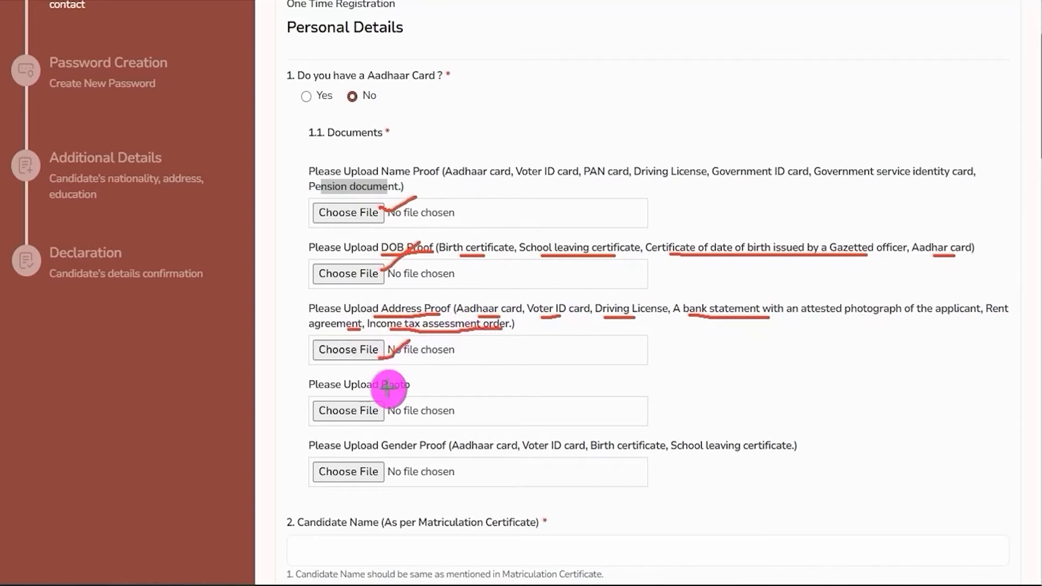
Mark the Photo upload with the pen and underline Gender Proof with its accepted documents.
left_click_drag(373, 391, 420, 382)
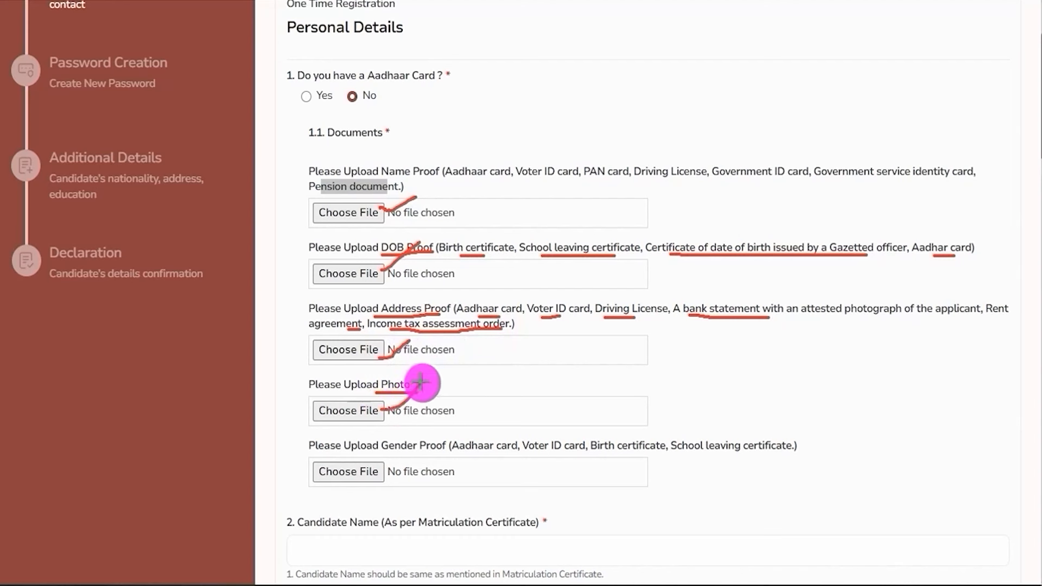
left_click_drag(383, 452, 756, 456)
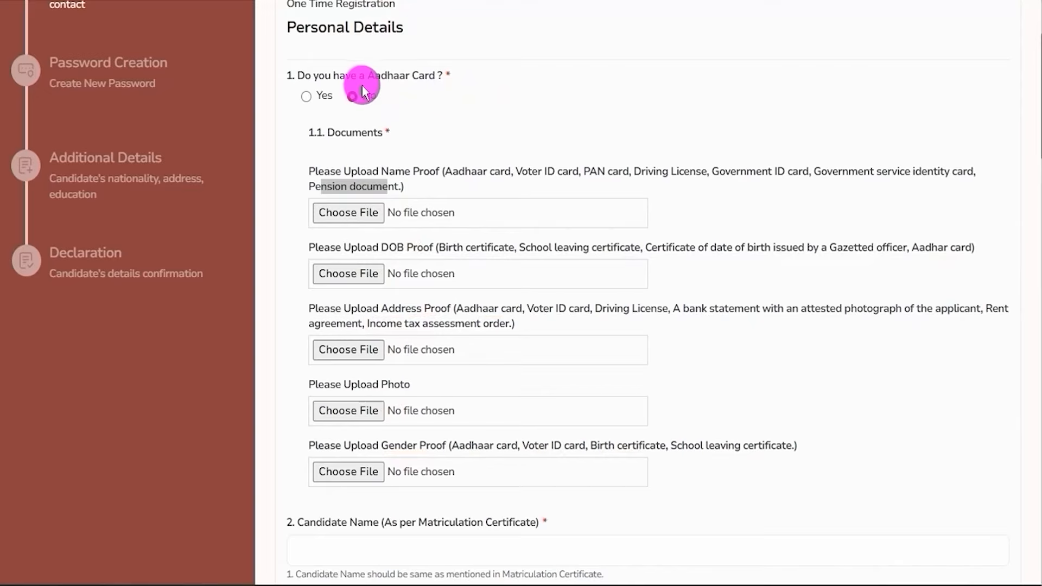
Answer the Aadhaar Card question with Yes, then highlight the Aadhaar Details label and tick the entry and verification fields with the pen.
left_click(307, 96)
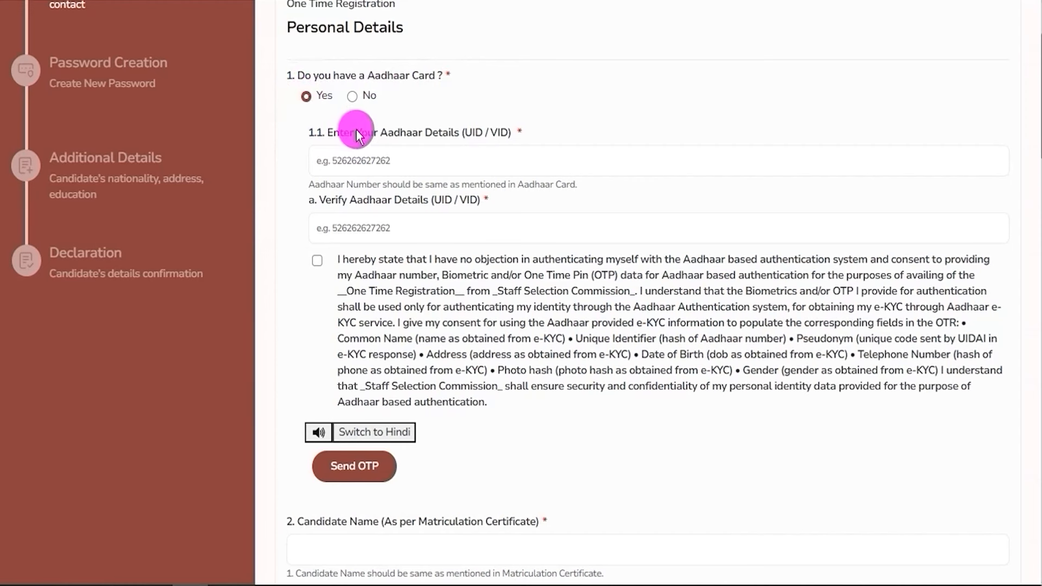
left_click_drag(349, 133, 425, 133)
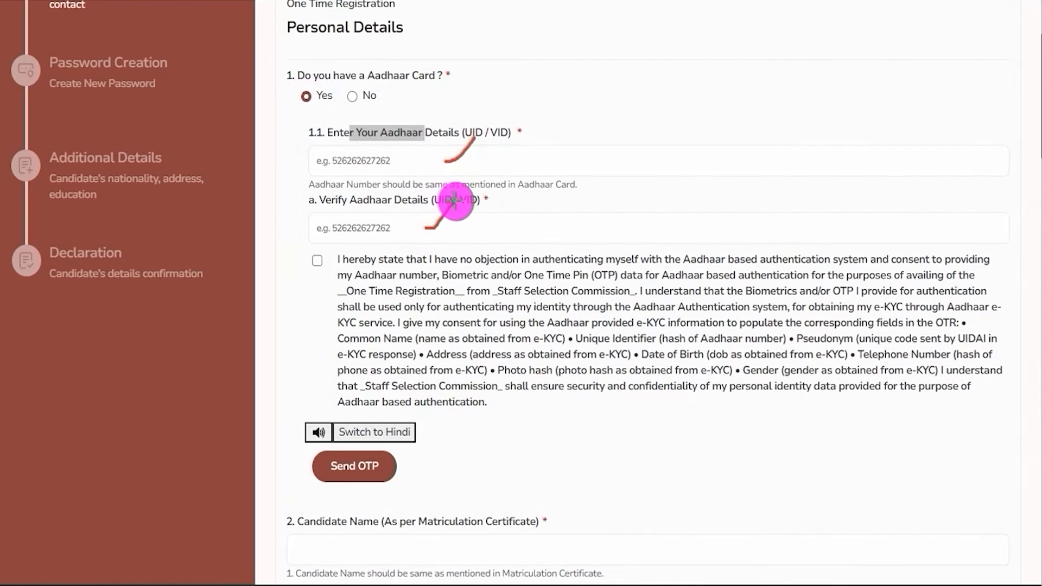
left_click(445, 266)
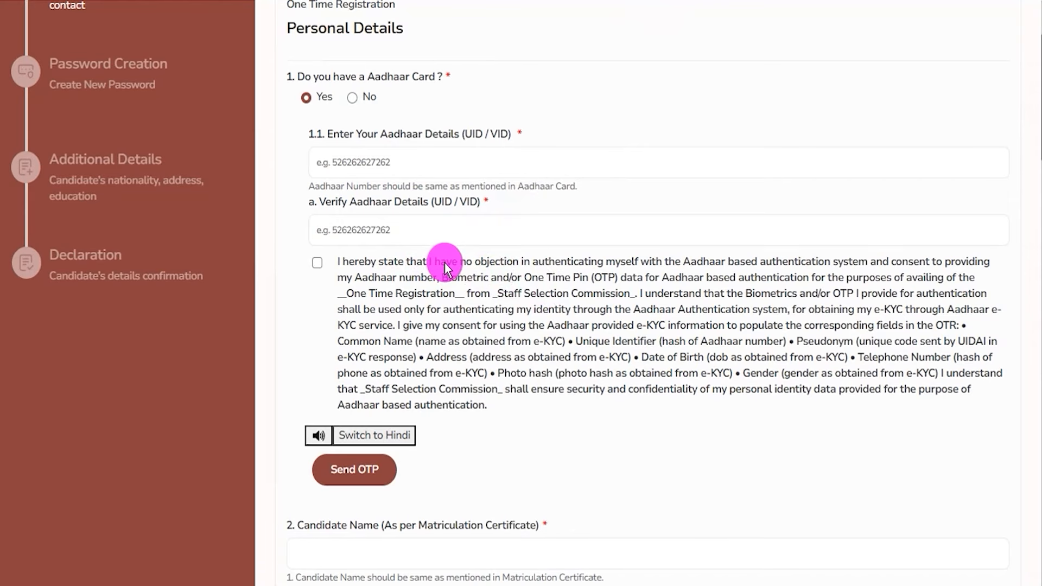
Highlight the Aadhaar consent statement in English and in Hindi, and draw a box around its audio control.
left_click_drag(434, 263, 633, 373)
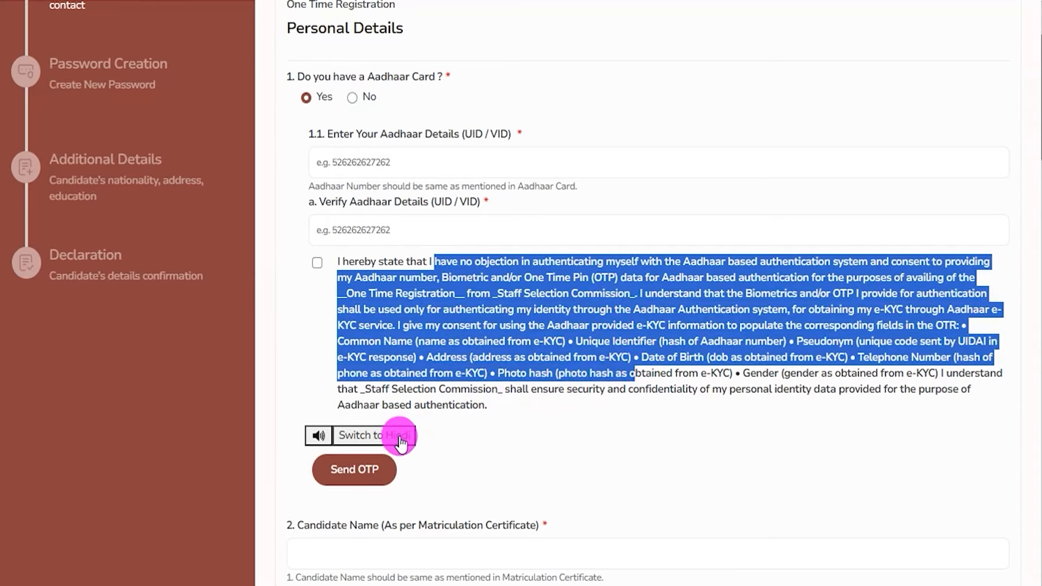
left_click(399, 437)
left_click_drag(437, 266, 629, 352)
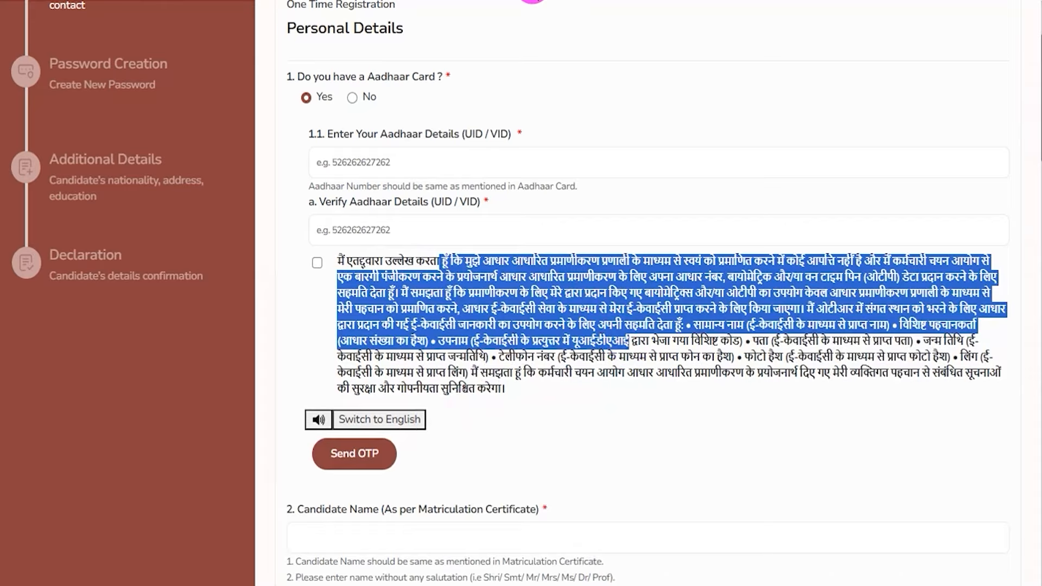
left_click(531, 0)
left_click_drag(288, 400, 333, 431)
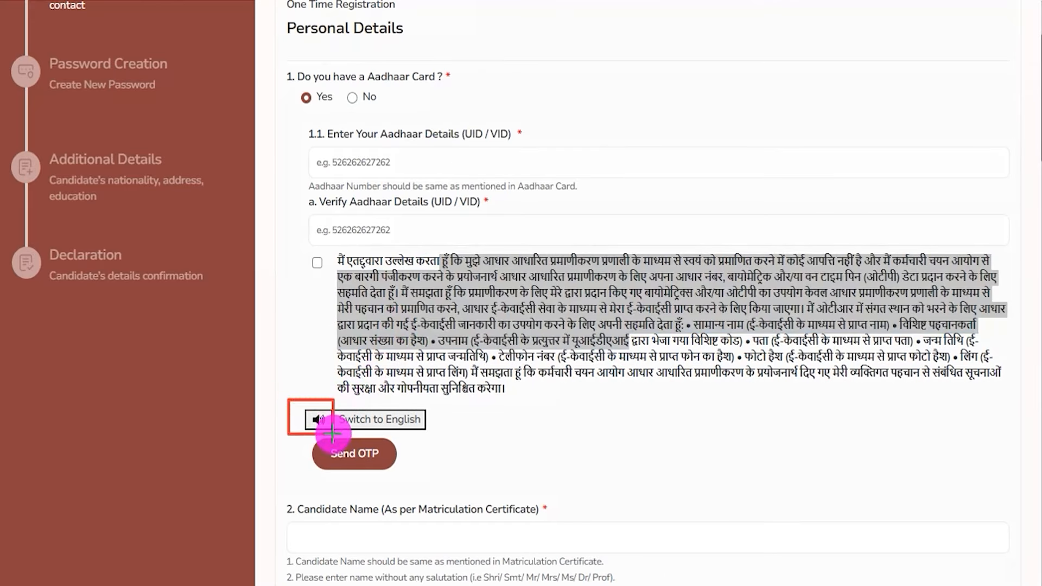
left_click(623, 0)
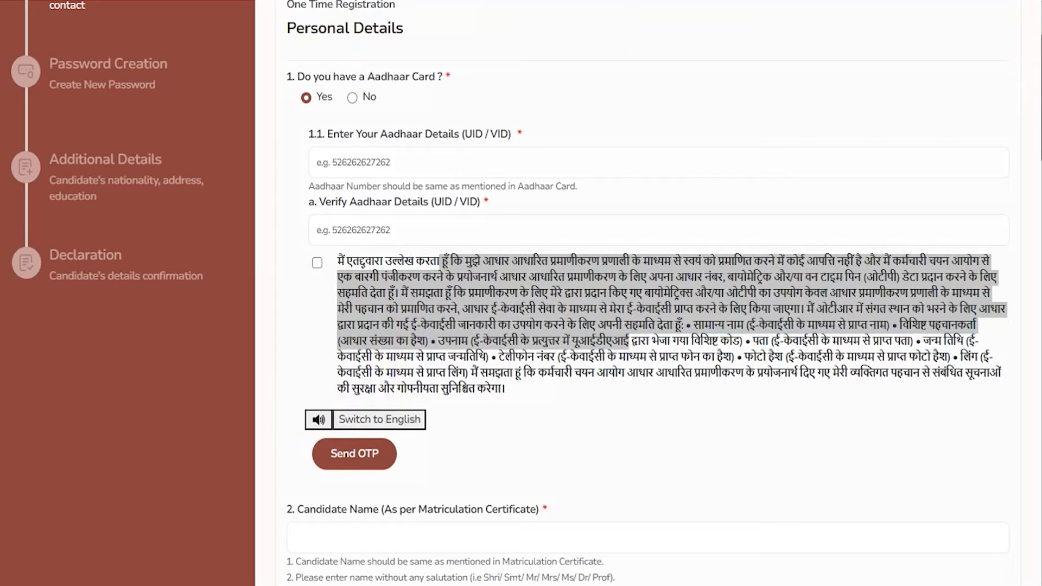
Tick the Aadhaar consent checkbox, point an arrow at Send OTP and request the OTP.
left_click(317, 264)
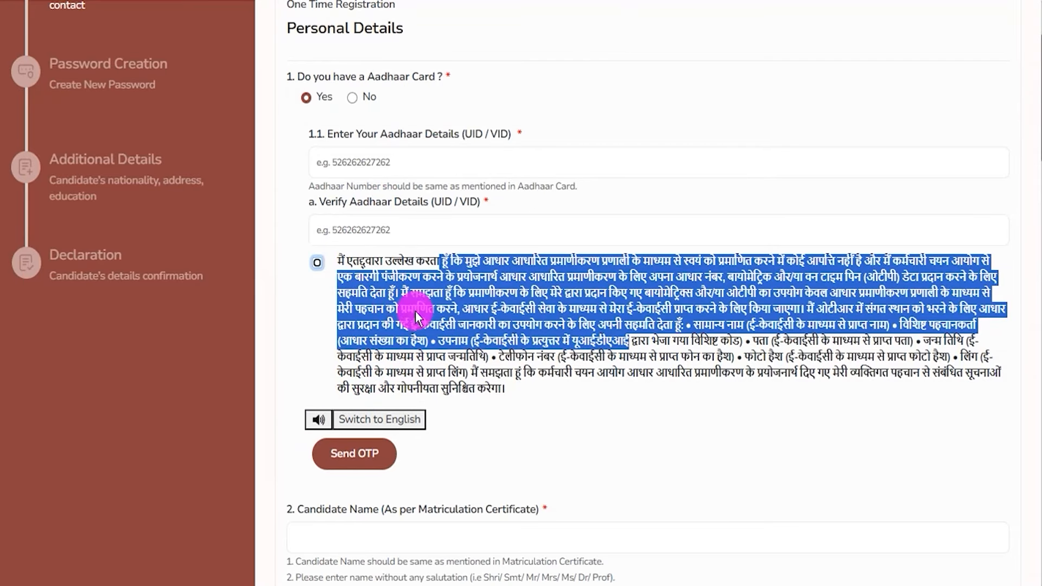
left_click_drag(553, 442, 448, 448)
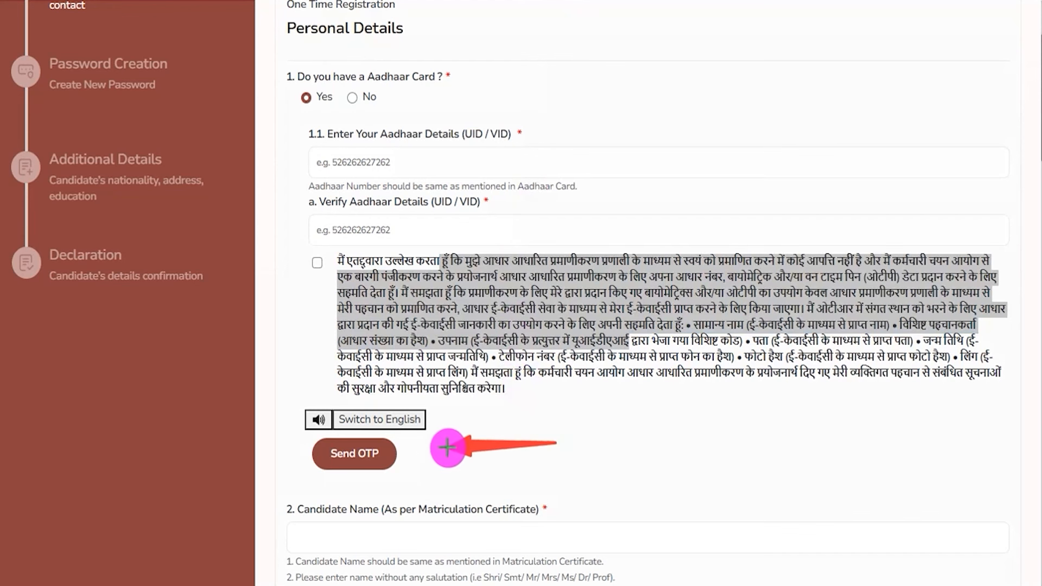
left_click(395, 453)
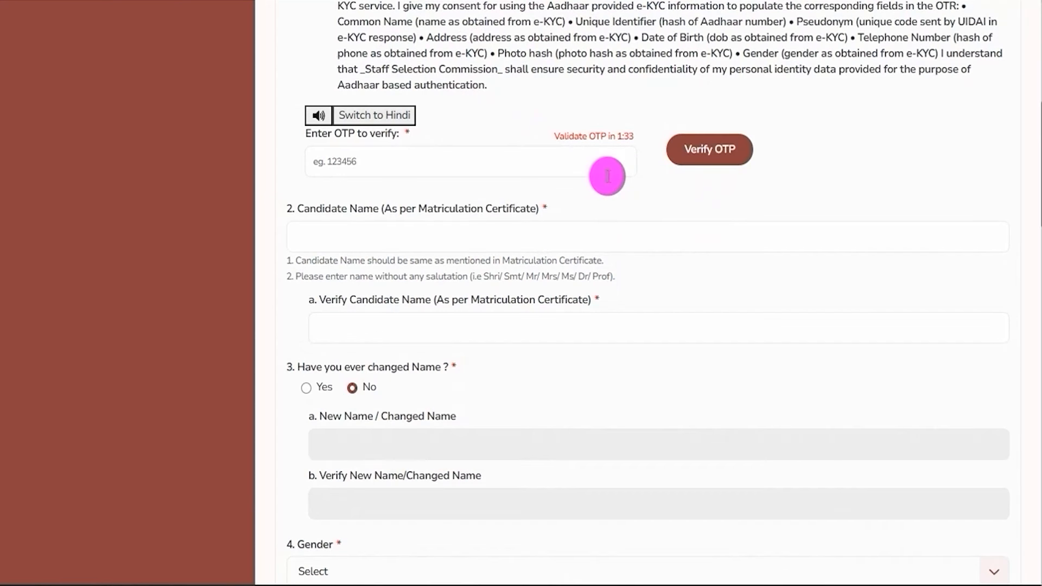
Tick the OTP field with the pen, point an arrow at Verify OTP and highlight the Aadhaar verification status.
left_click_drag(488, 163, 524, 130)
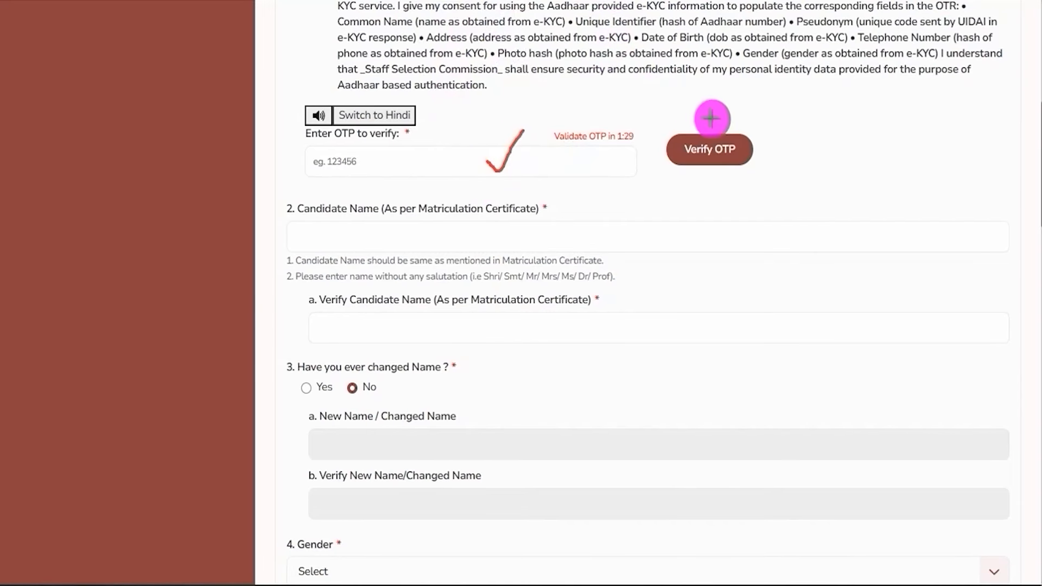
left_click_drag(931, 148, 752, 152)
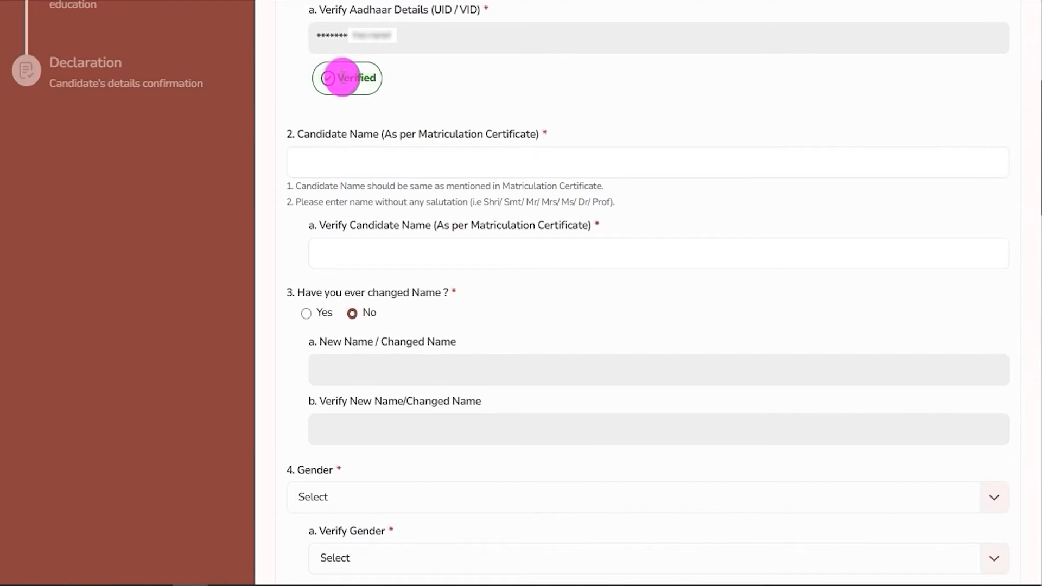
left_click_drag(345, 77, 374, 78)
left_click(358, 78)
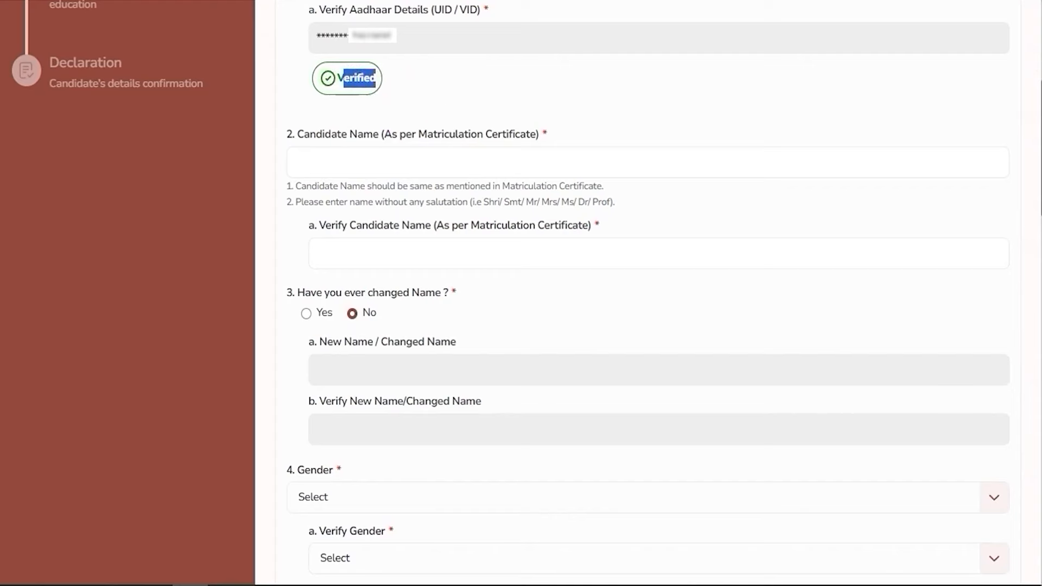
Tick the Candidate Name and Verify Candidate Name fields with the pen.
mouse_move(511, 156)
left_mouse_down()
mouse_move(539, 152)
mouse_move(554, 128)
left_mouse_up()
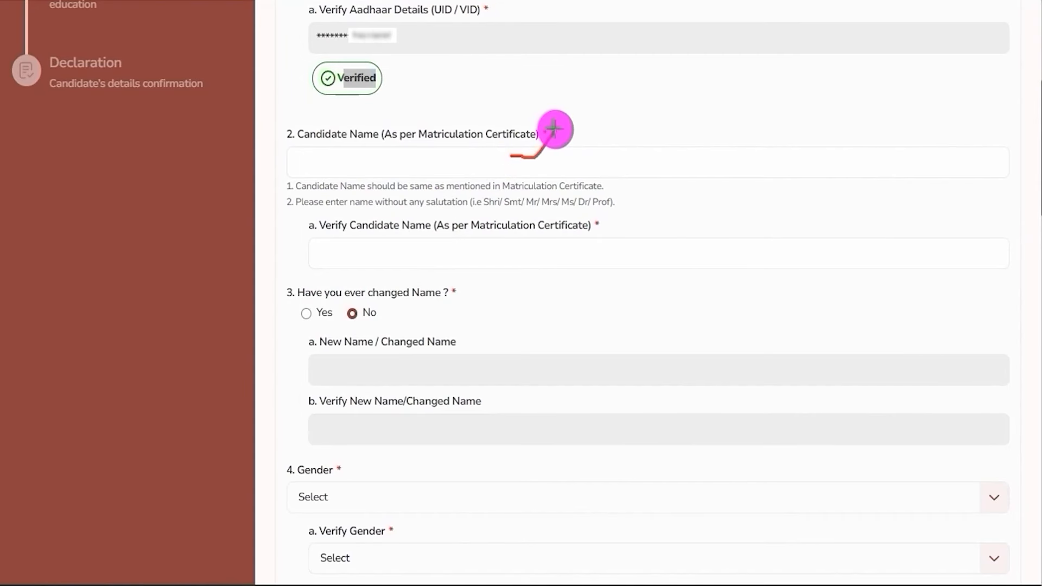
left_click_drag(615, 246, 663, 210)
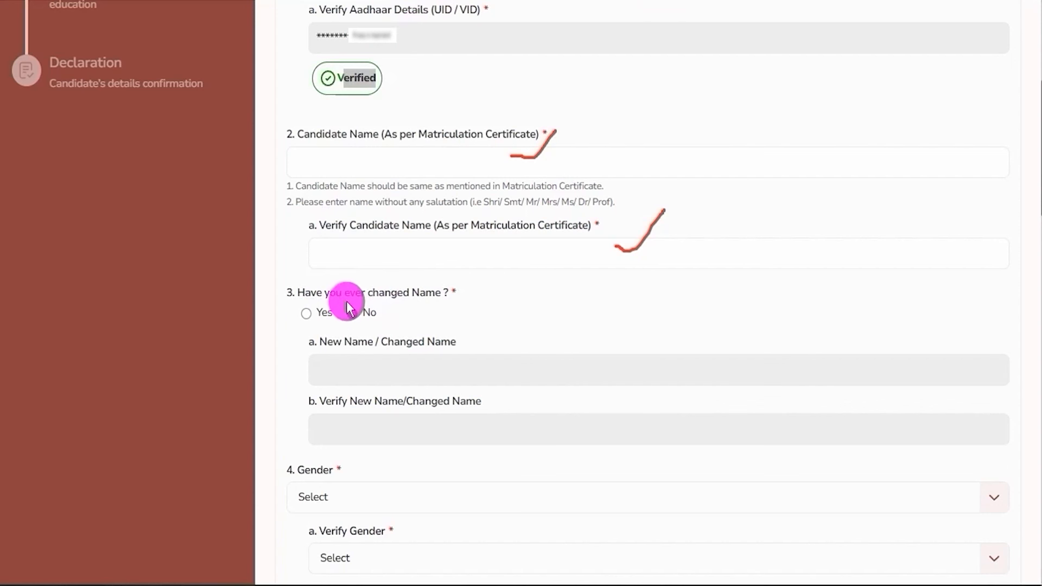
Answer the changed-name question with Yes to show the New Name and Verify New Name fields, and return the answer to No.
left_click(306, 313)
left_click_drag(340, 342, 412, 343)
left_click(402, 369)
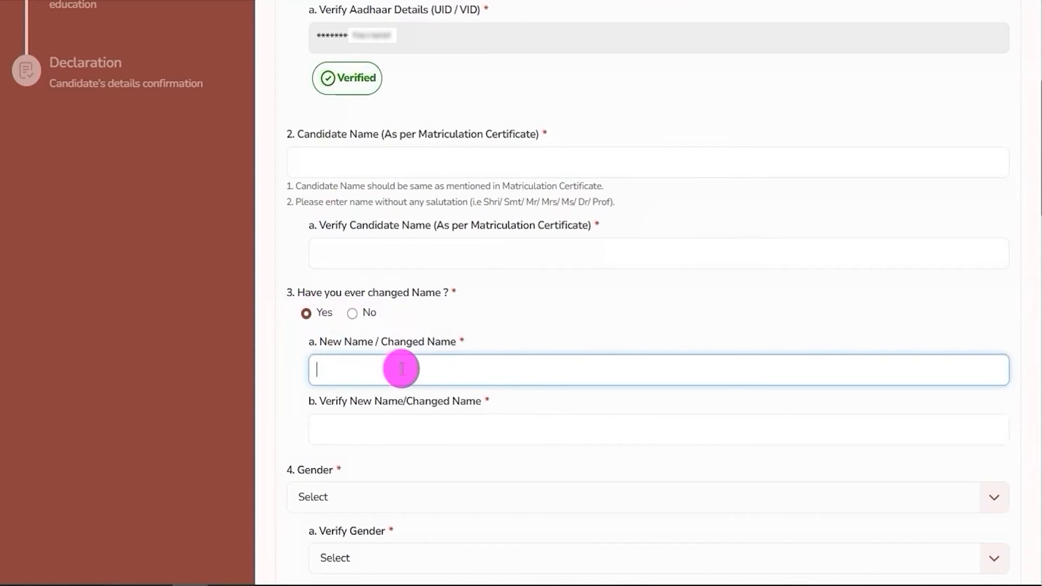
left_click(389, 432)
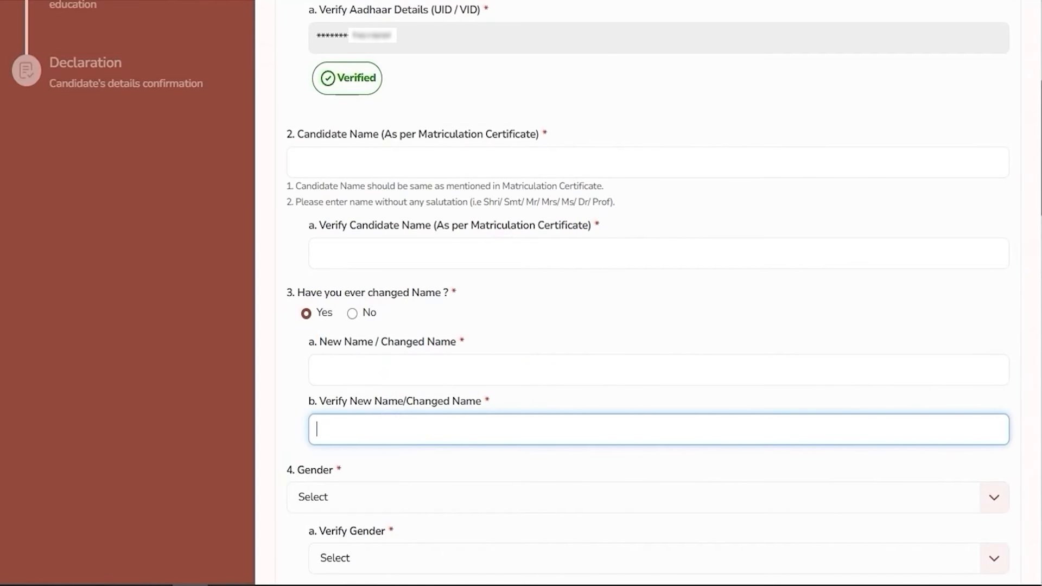
left_click(359, 67)
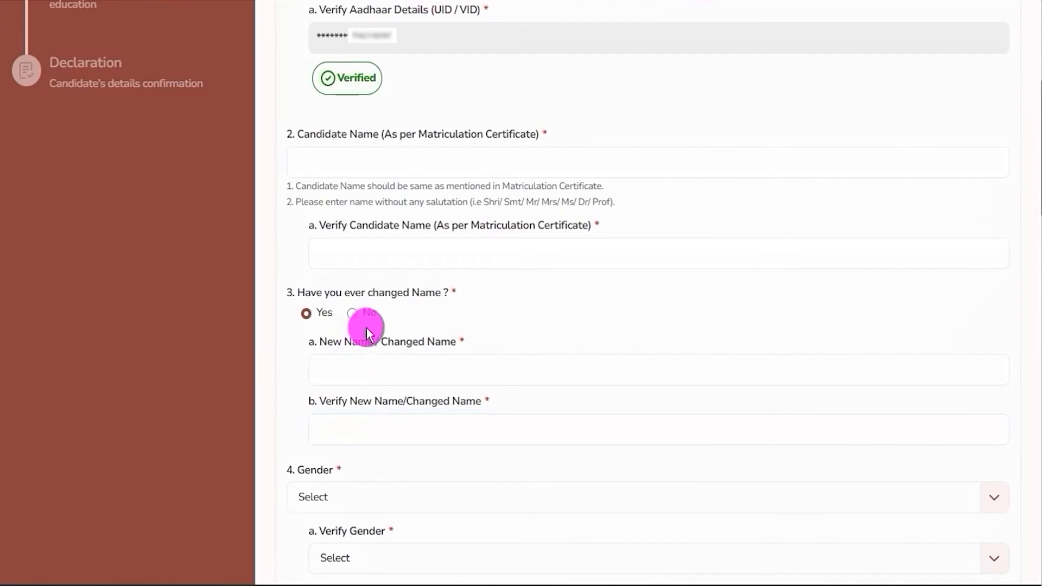
left_click(353, 313)
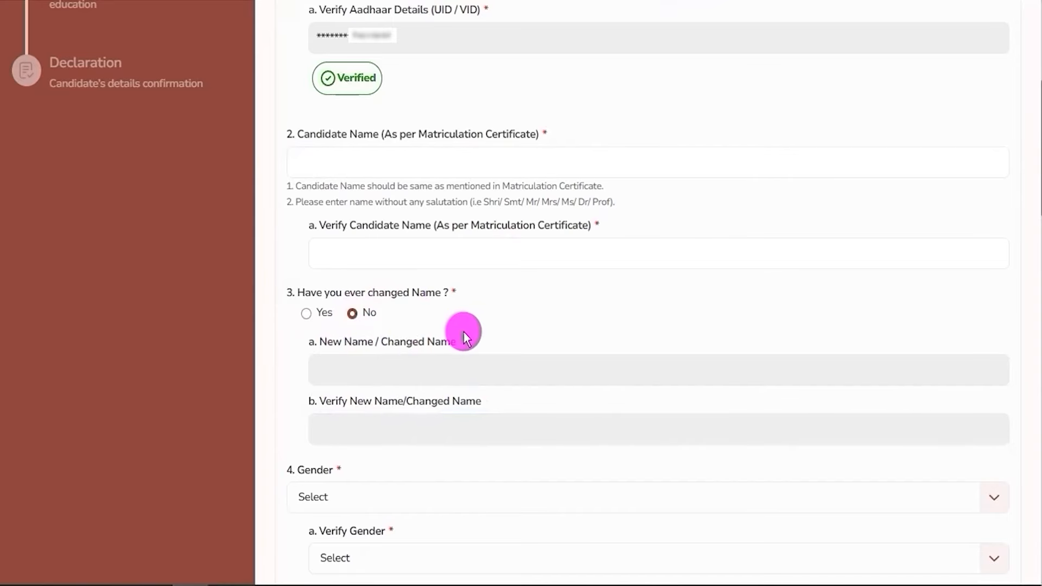
Select Male for both Gender and Verify Gender.
scroll(460, 331, "down", 2)
scroll(380, 358, "down", 3)
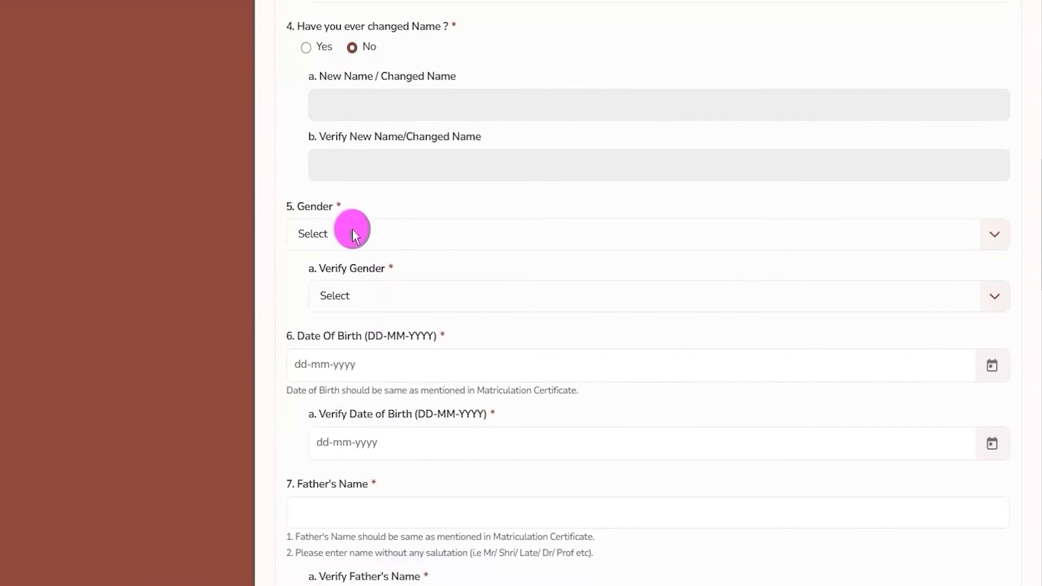
left_click(360, 236)
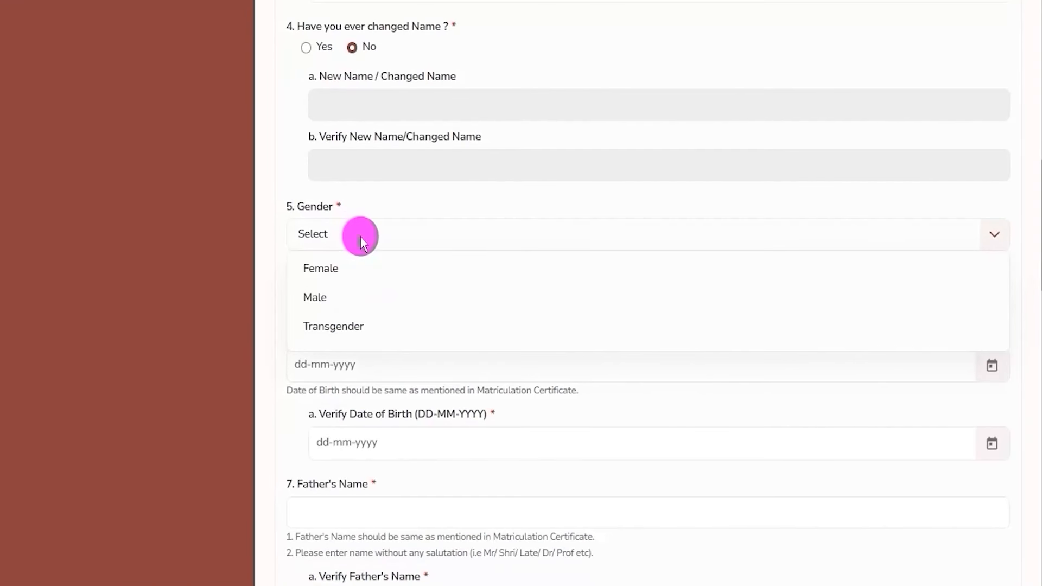
left_click(323, 297)
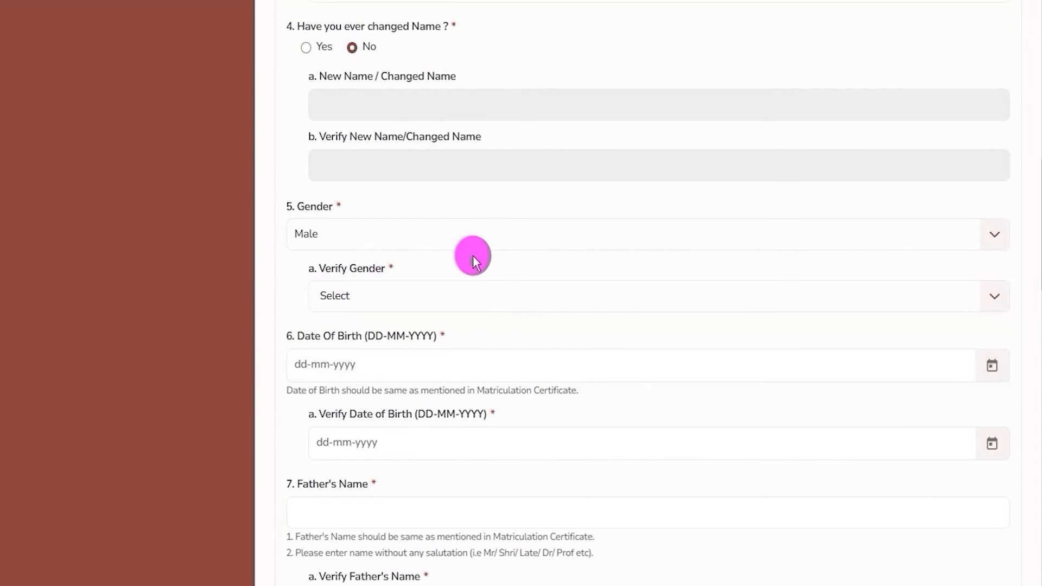
left_click(478, 300)
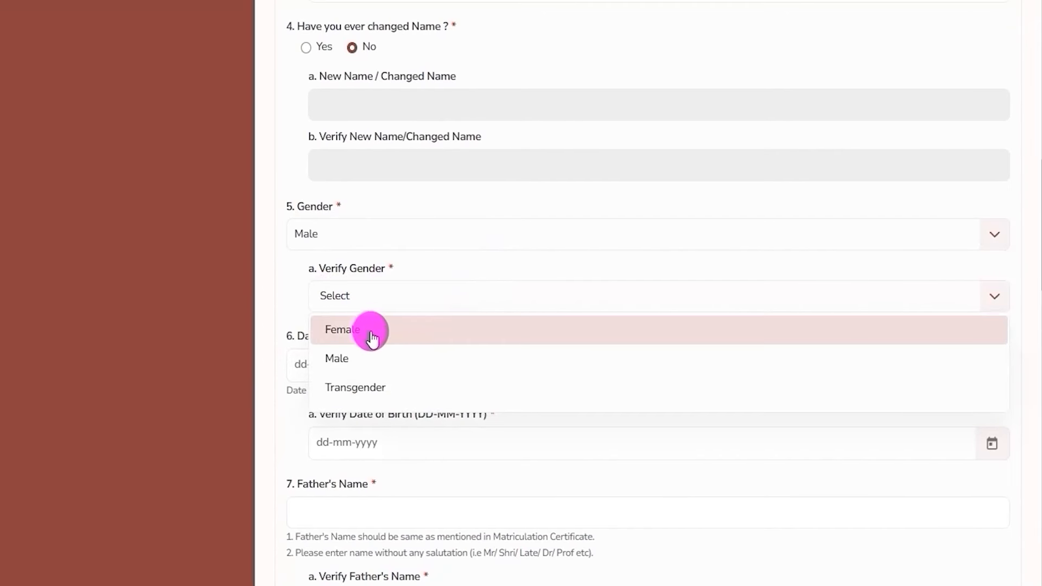
left_click(352, 361)
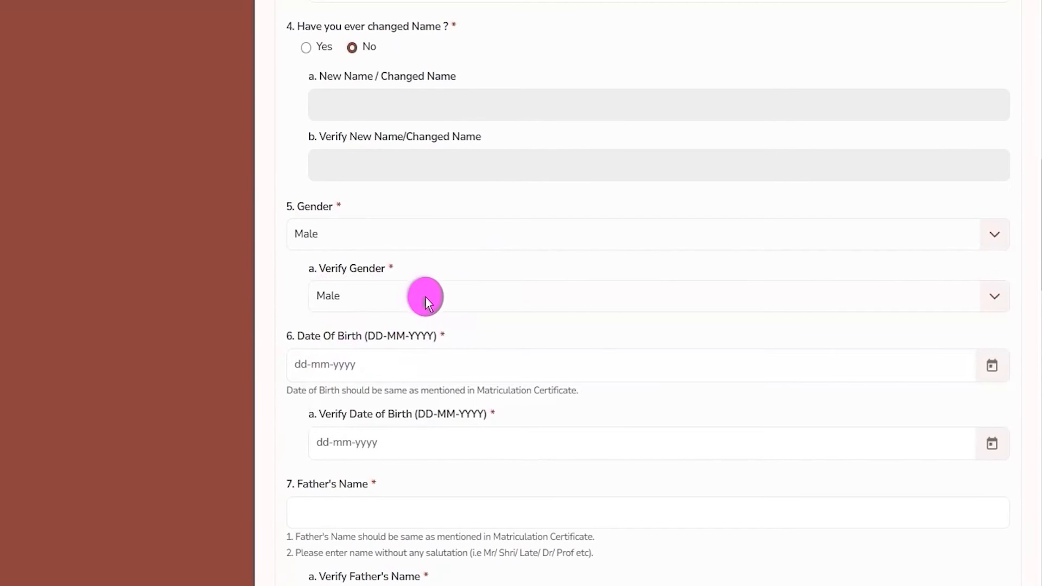
Highlight the Date Of Birth label and open the calendars of the Date Of Birth and Verify Date of Birth fields.
scroll(425, 293, "down", 3)
left_click_drag(352, 176, 437, 176)
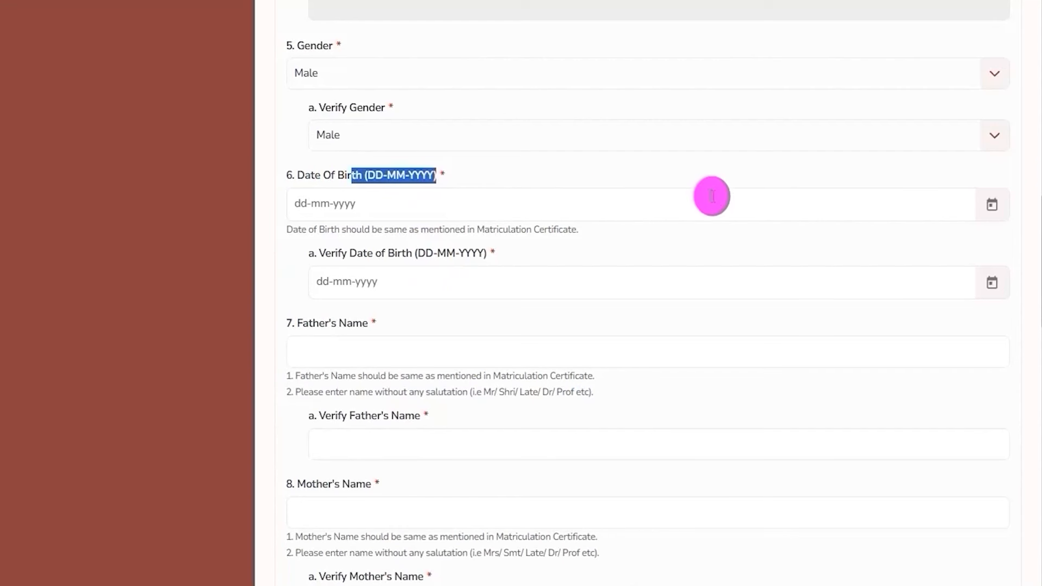
left_click(991, 208)
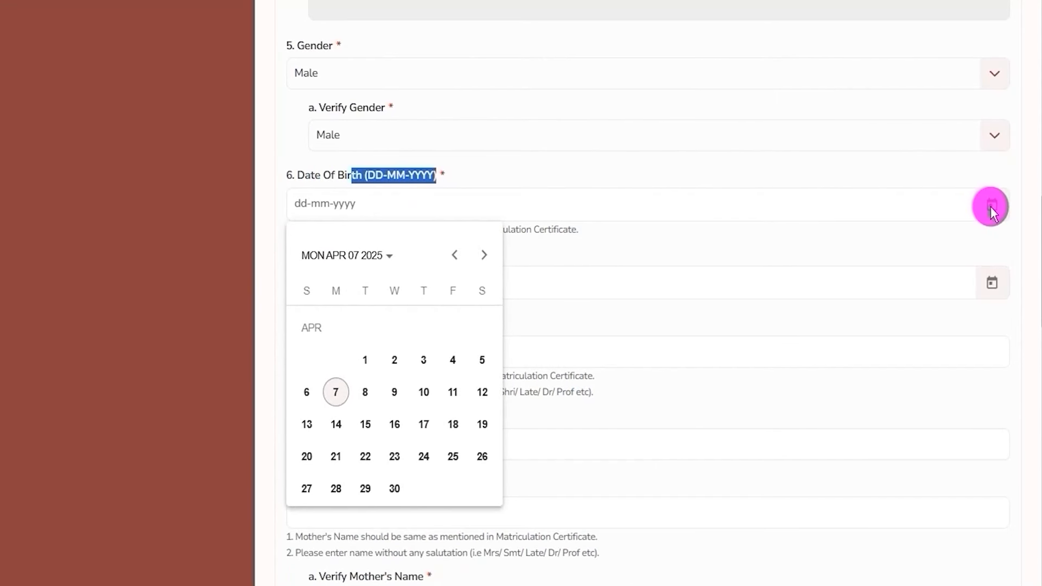
left_click(826, 243)
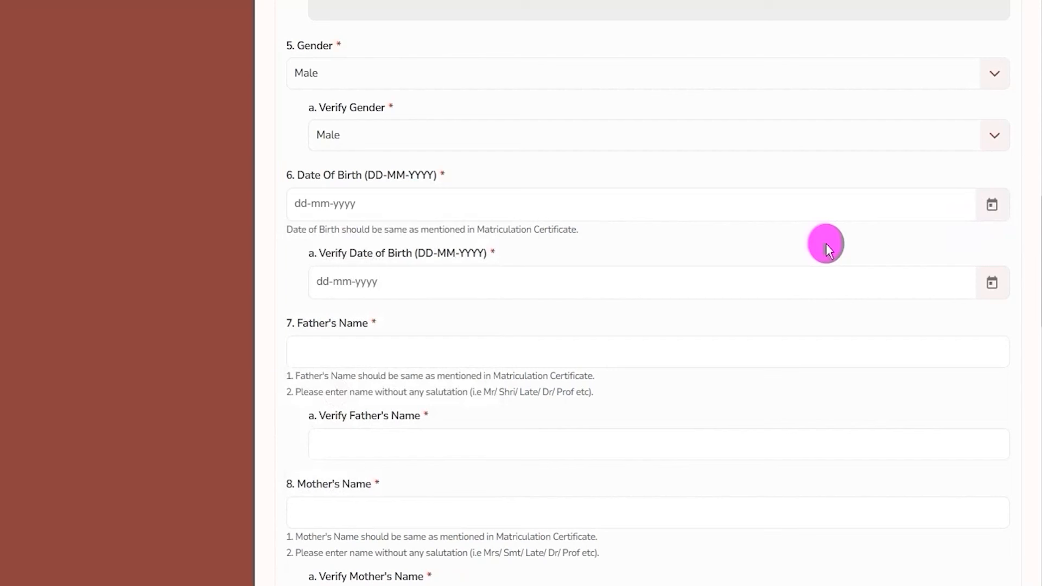
left_click(996, 285)
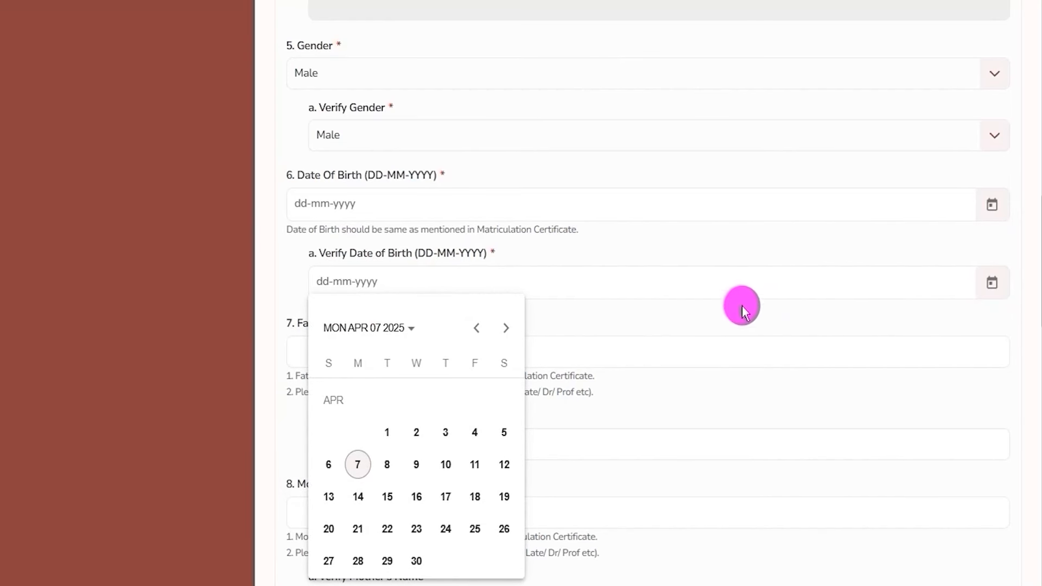
Close the open date calendar and point out the Father's Name and Verify Father's Name fields.
left_click(709, 317)
scroll(706, 312, "down", 2)
left_click(350, 266)
left_click_drag(297, 242, 354, 242)
left_click(358, 243)
left_click(363, 266)
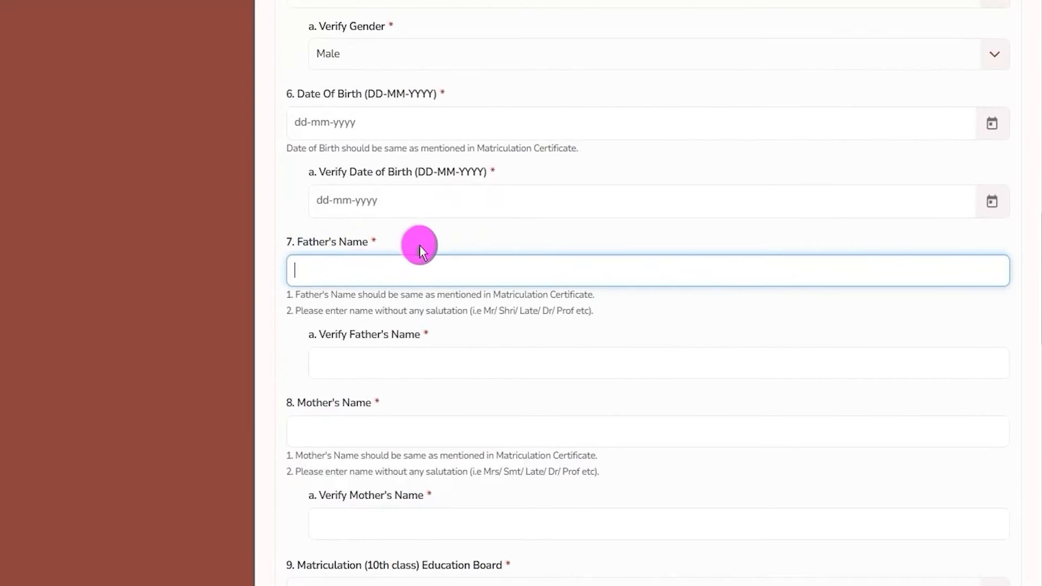
scroll(420, 251, "down", 4)
left_click_drag(319, 174, 399, 174)
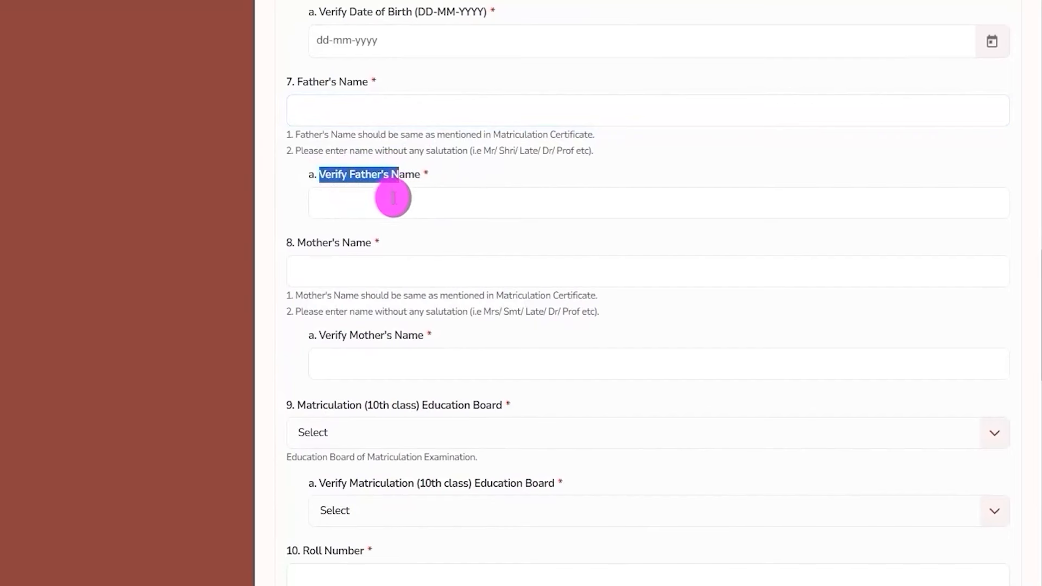
left_click(393, 199)
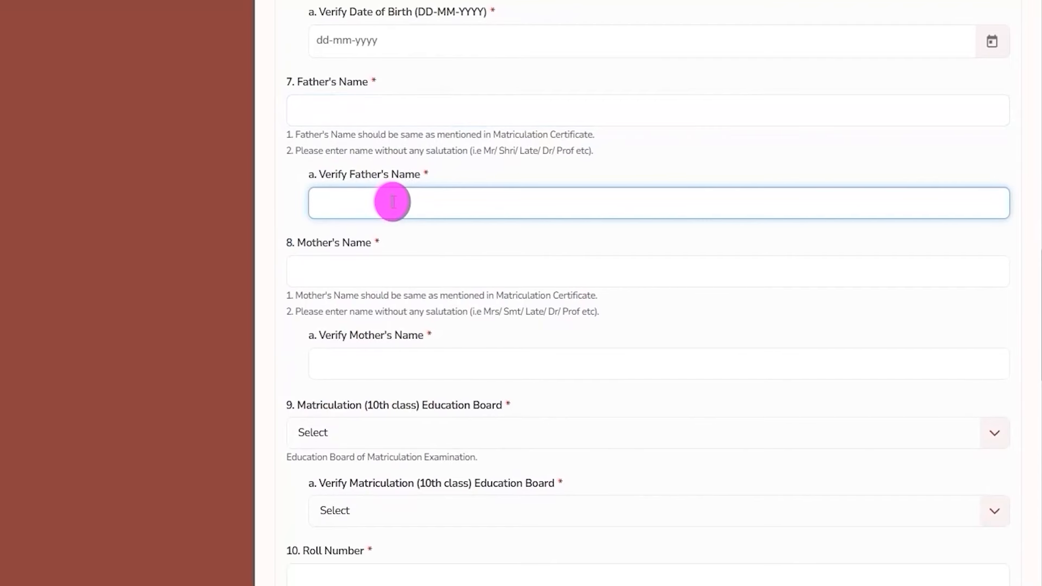
Point out the Mother's Name and Verify Mother's Name fields by highlighting their labels and placing the cursor in each.
left_click_drag(297, 243, 372, 242)
left_click(365, 270)
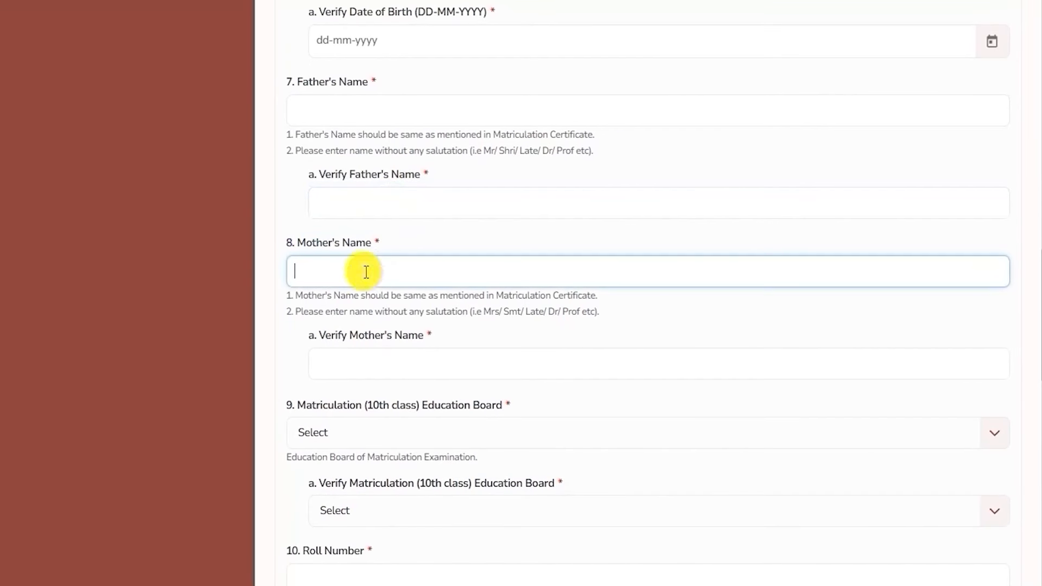
left_click_drag(320, 335, 384, 363)
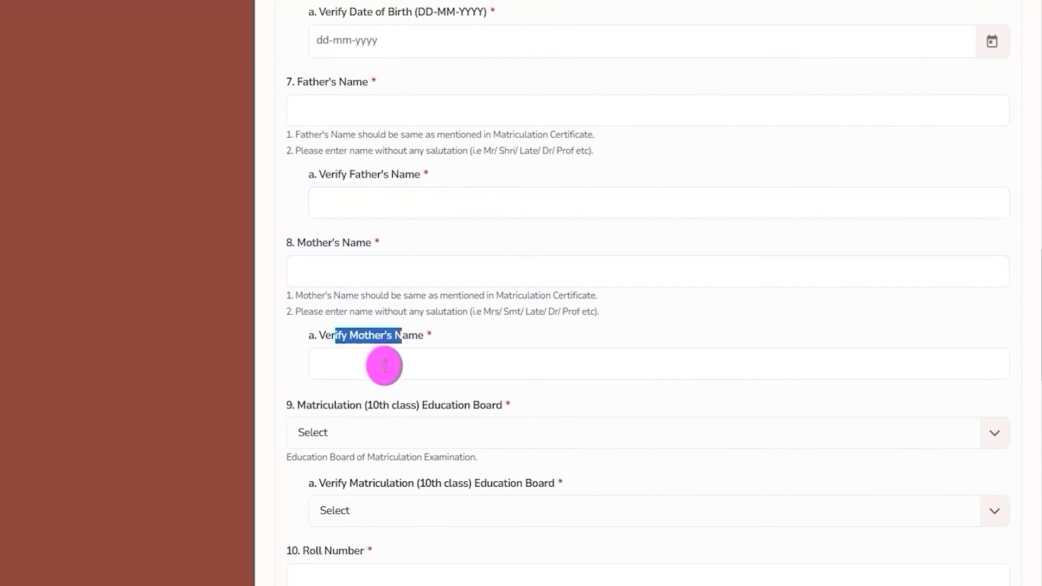
left_click(384, 365)
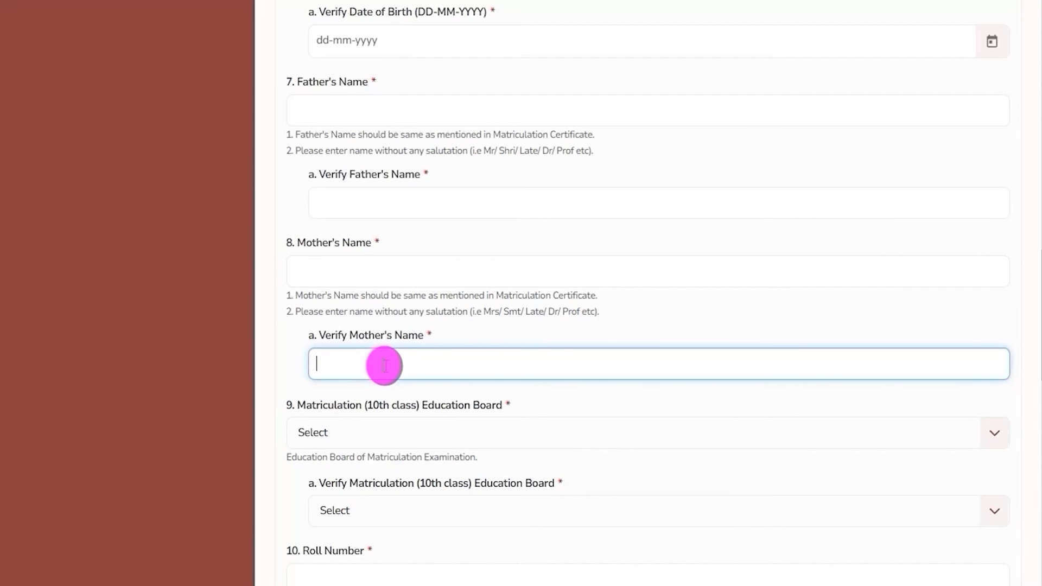
Set the Matriculation (10th class) Education Board to Central Board of Secondary Education (CBSE).
scroll(384, 365, "down", 4)
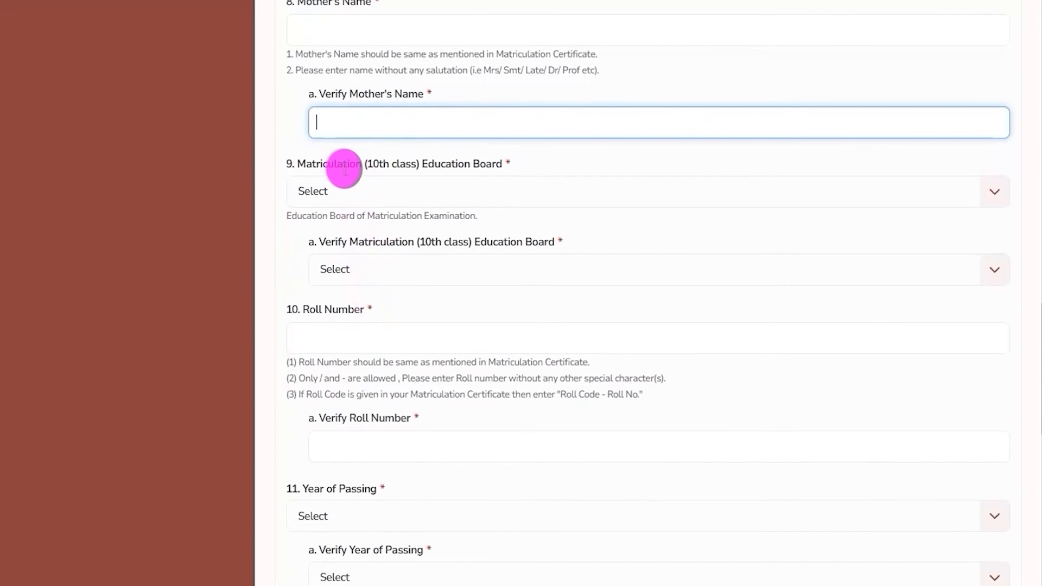
left_click_drag(326, 164, 449, 164)
left_click(617, 194)
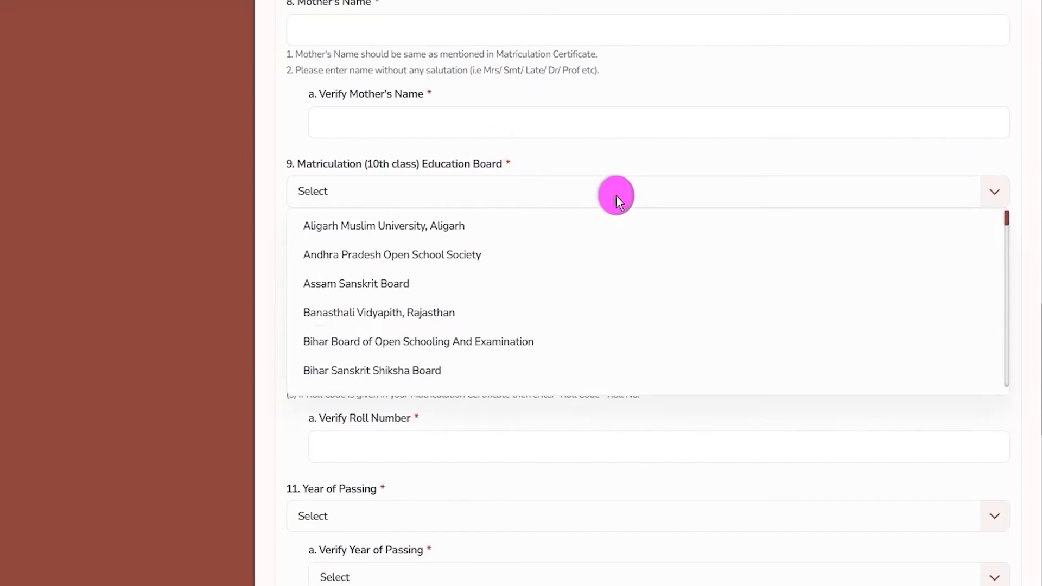
scroll(423, 266, "down", 4)
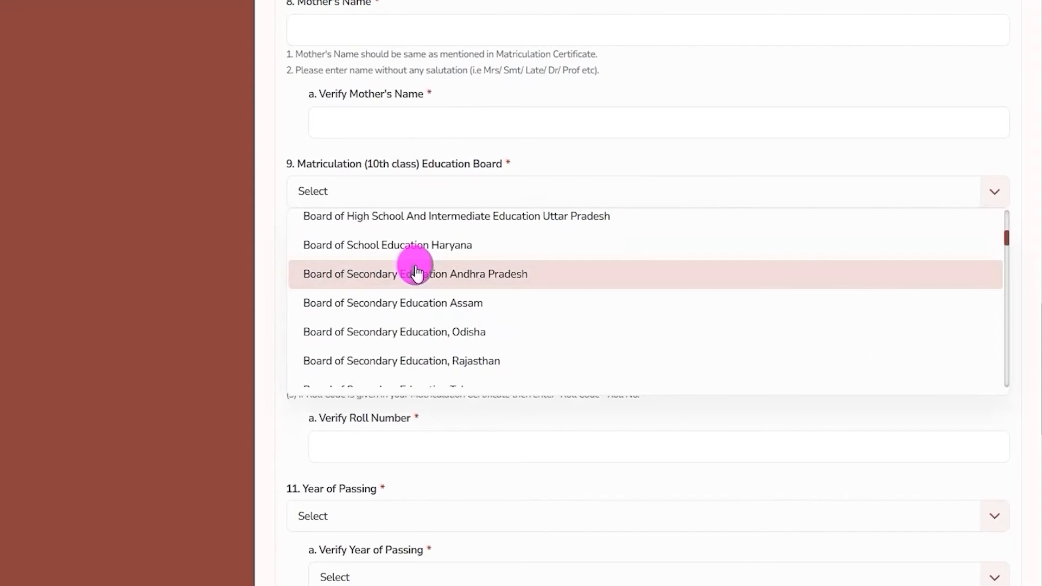
scroll(416, 272, "down", 3)
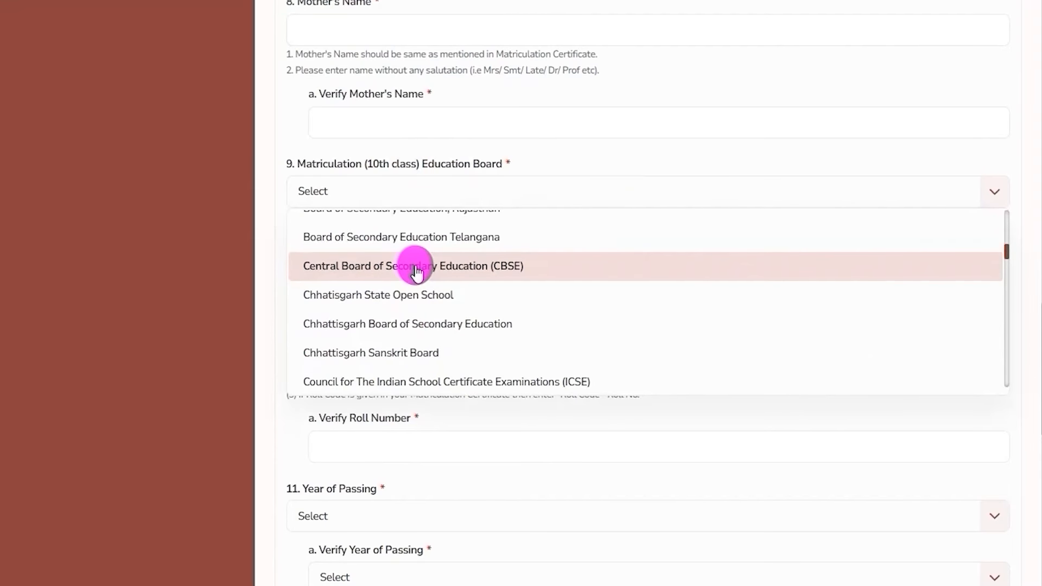
left_click(417, 268)
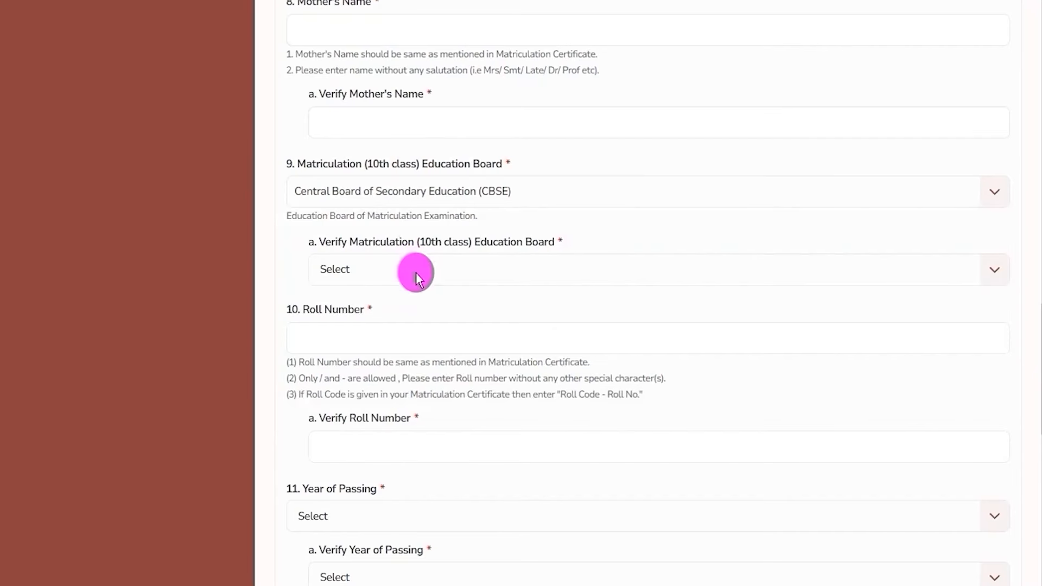
Choose Central Board of Secondary Education (CBSE) for Verify Matriculation (10th class) Education Board.
left_click(415, 273)
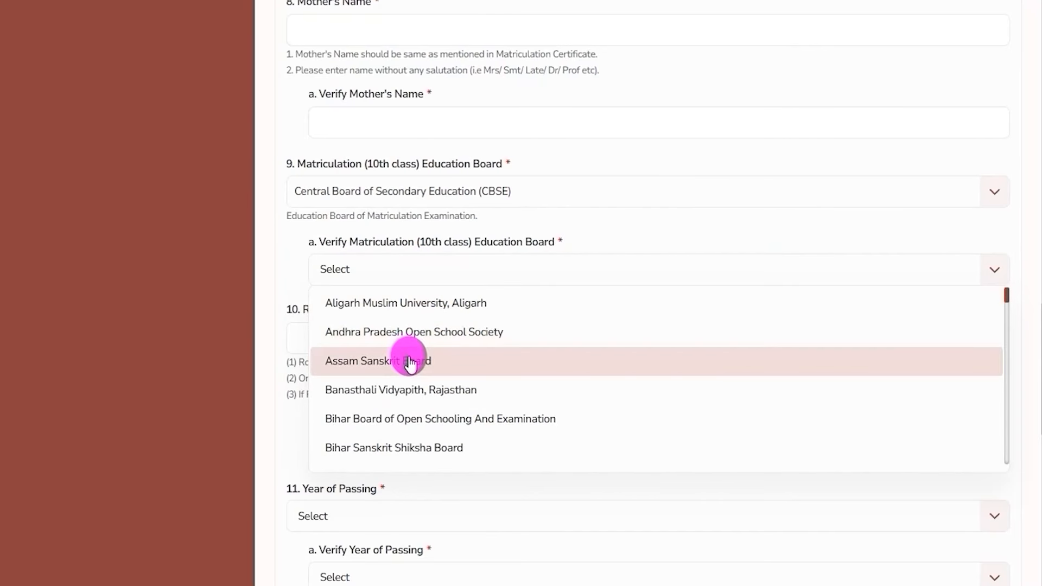
scroll(411, 364, "down", 5)
scroll(417, 364, "down", 10)
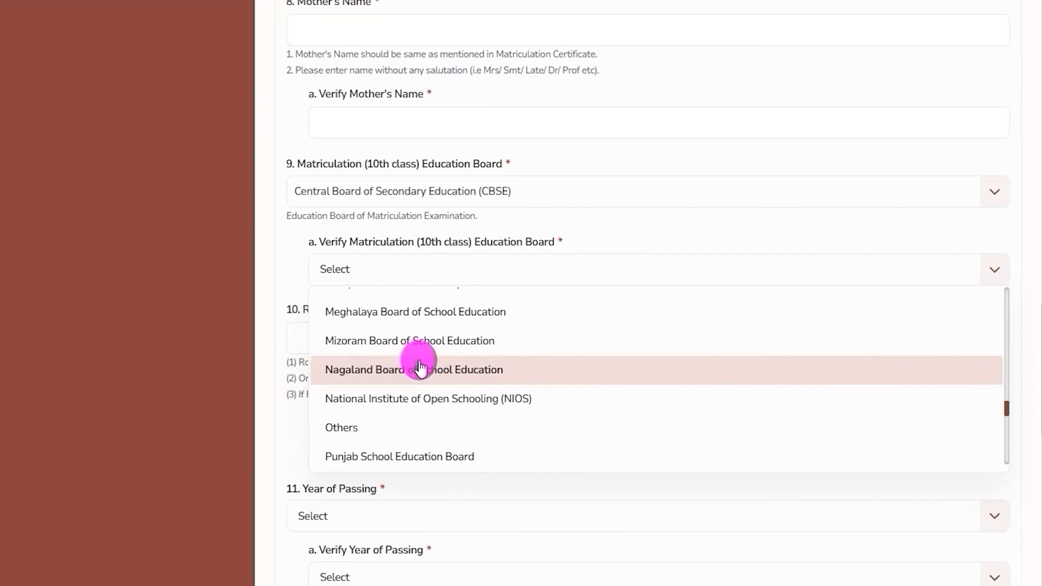
scroll(421, 366, "up", 8)
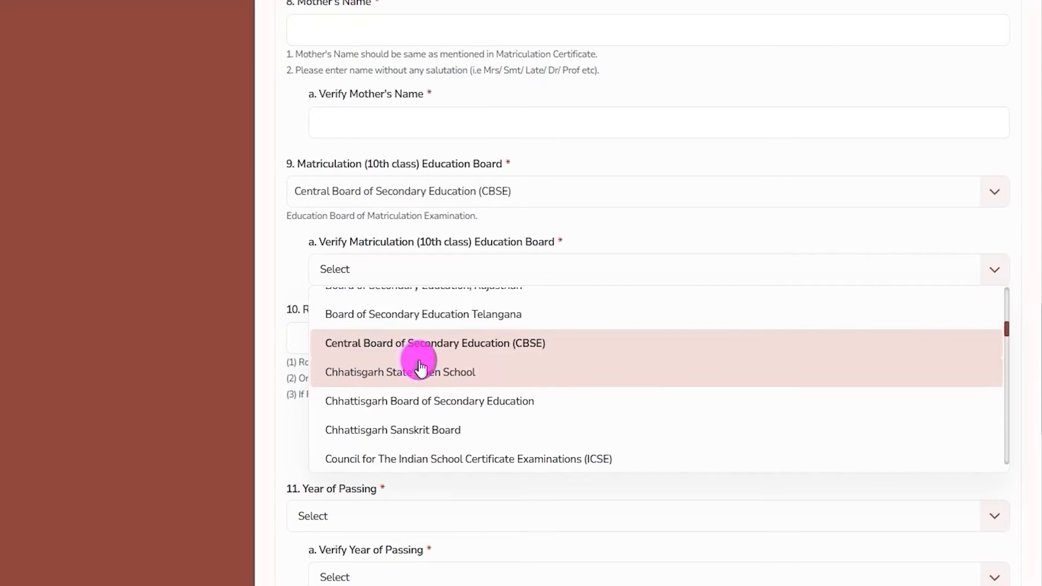
left_click(420, 358)
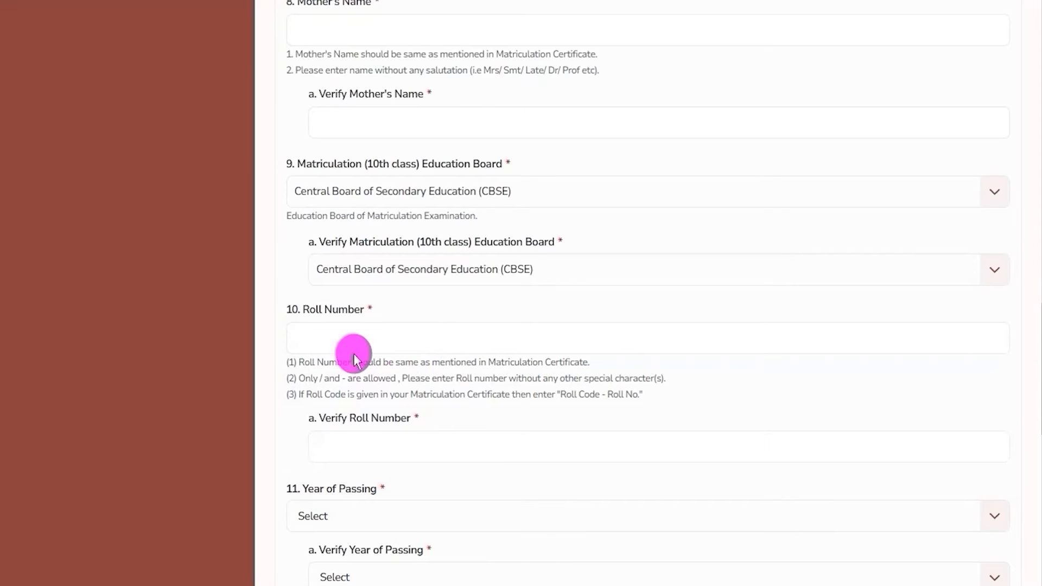
Point out the Roll Number and Verify Roll Number fields, highlighting the Verify Roll Number label.
left_click(349, 334)
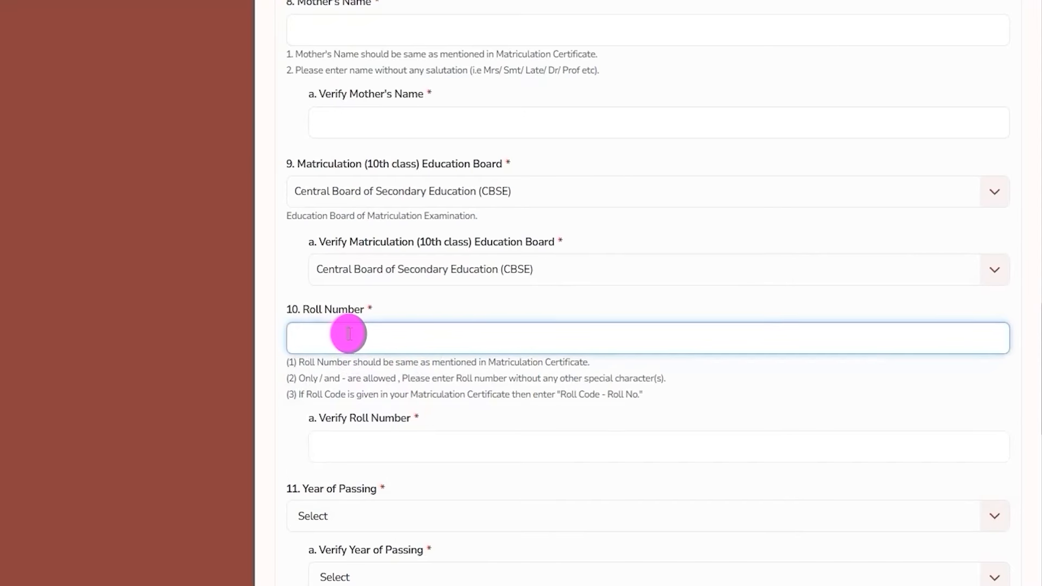
left_click(384, 452)
left_click_drag(335, 418, 471, 438)
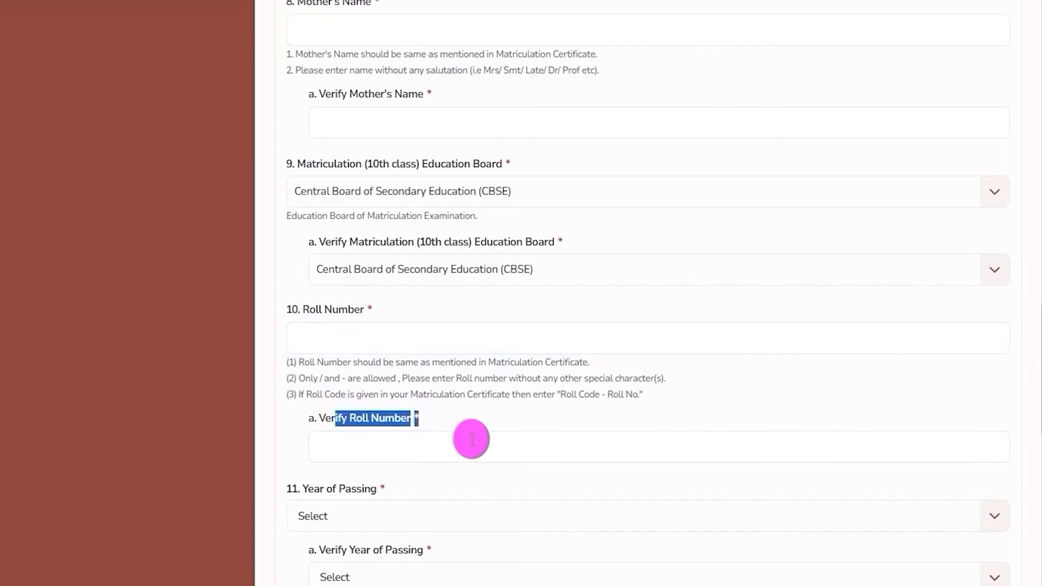
Set the Year of Passing to 2014.
scroll(471, 438, "down", 6)
left_click(425, 202)
scroll(380, 333, "down", 6)
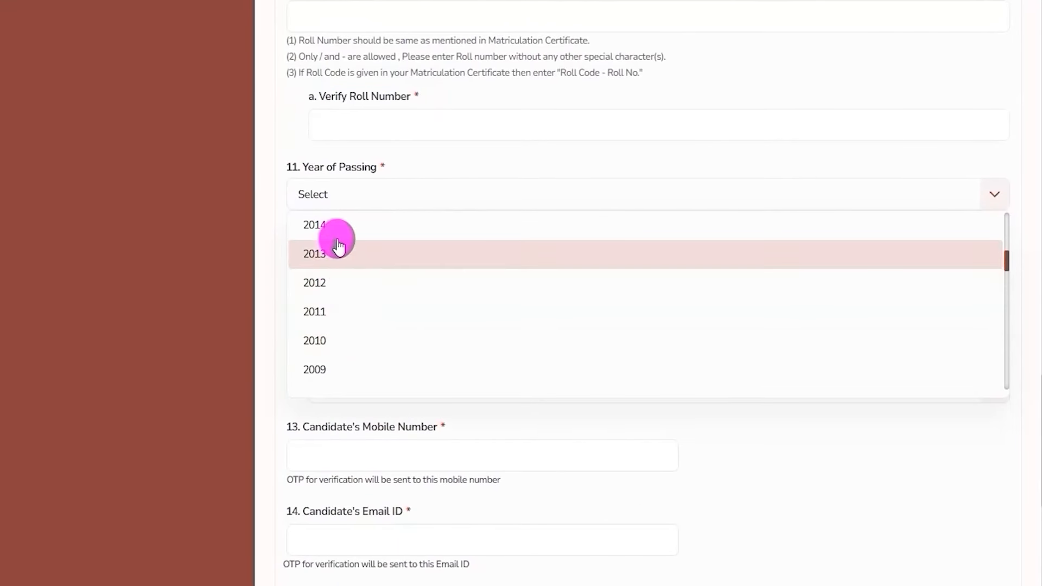
left_click(336, 226)
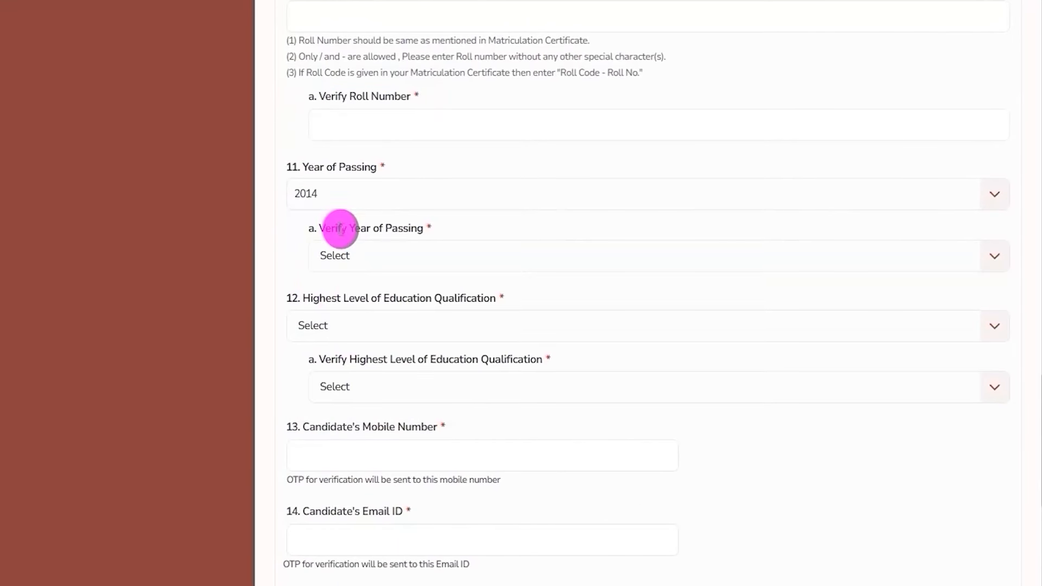
Select Post Graduation for both Highest Level of Education Qualification and Verify Highest Level of Education Qualification.
left_click(395, 325)
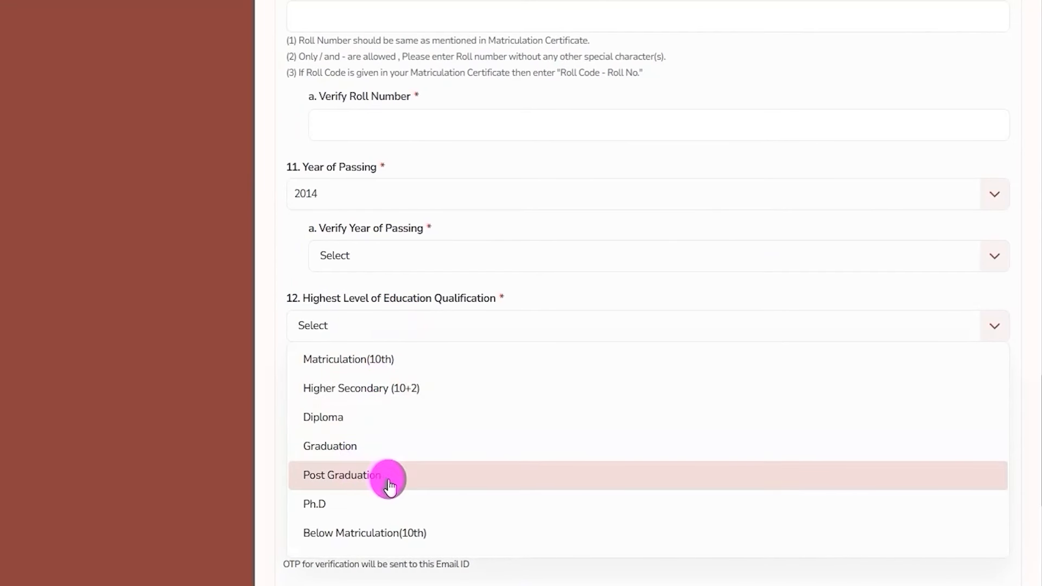
left_click(358, 472)
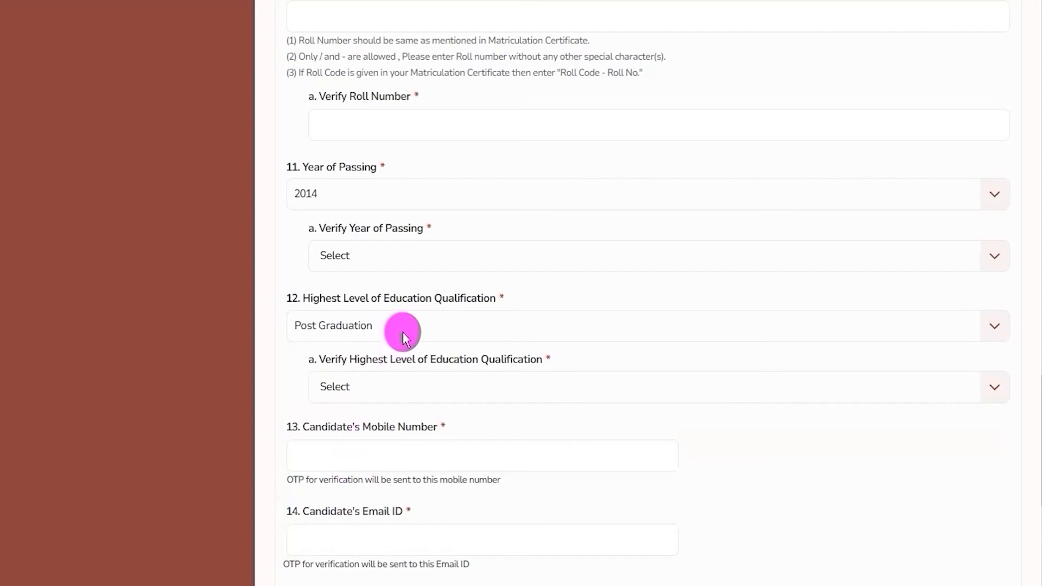
scroll(407, 303, "down", 2)
left_click_drag(359, 279, 442, 277)
left_click(428, 310)
left_click(380, 455)
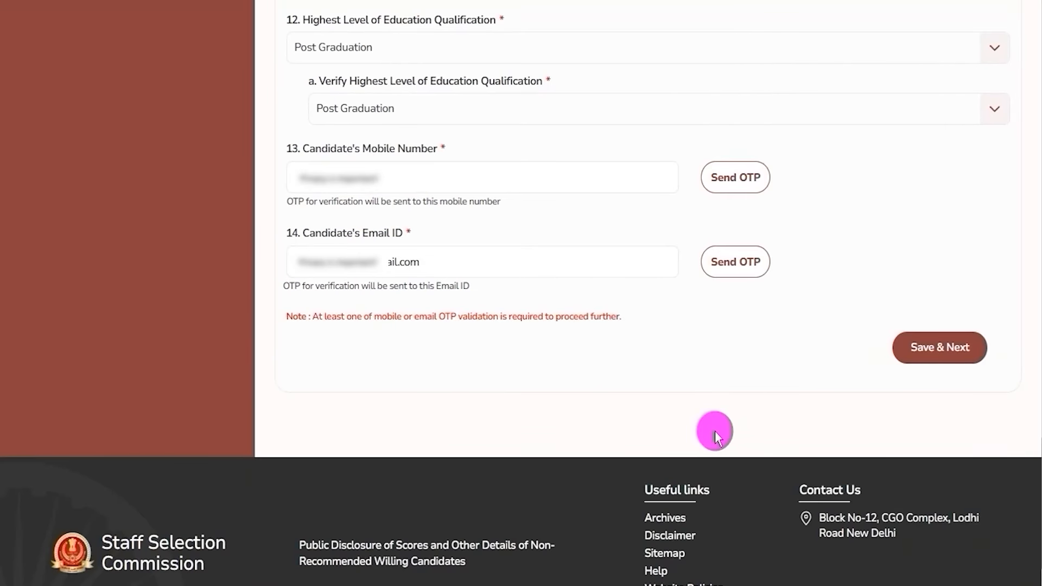
Highlight the Candidate's Mobile Number and Candidate's Email ID labels and draw a box around Save & Next.
left_click_drag(321, 149, 427, 148)
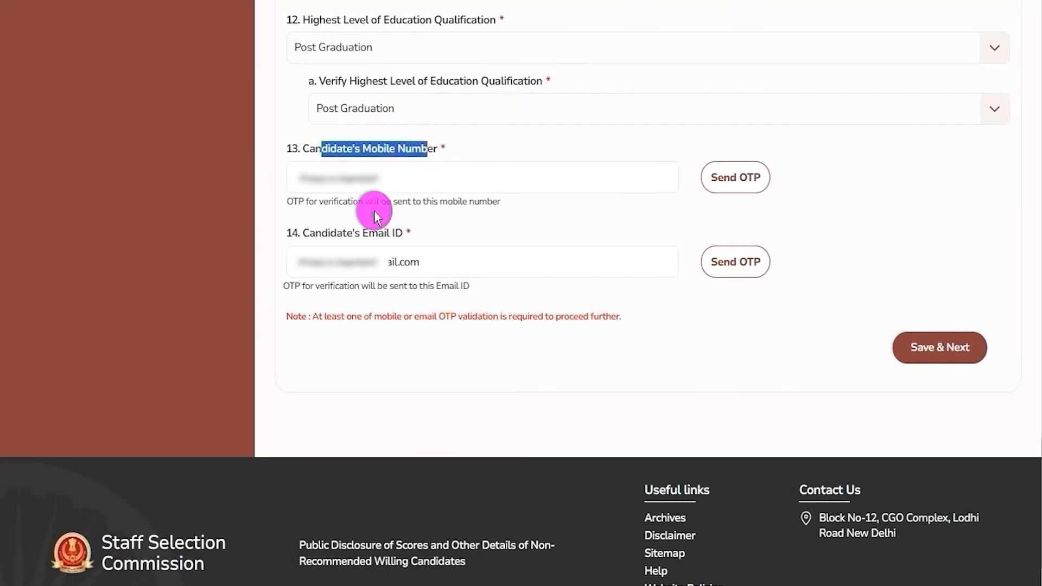
left_click_drag(321, 232, 386, 234)
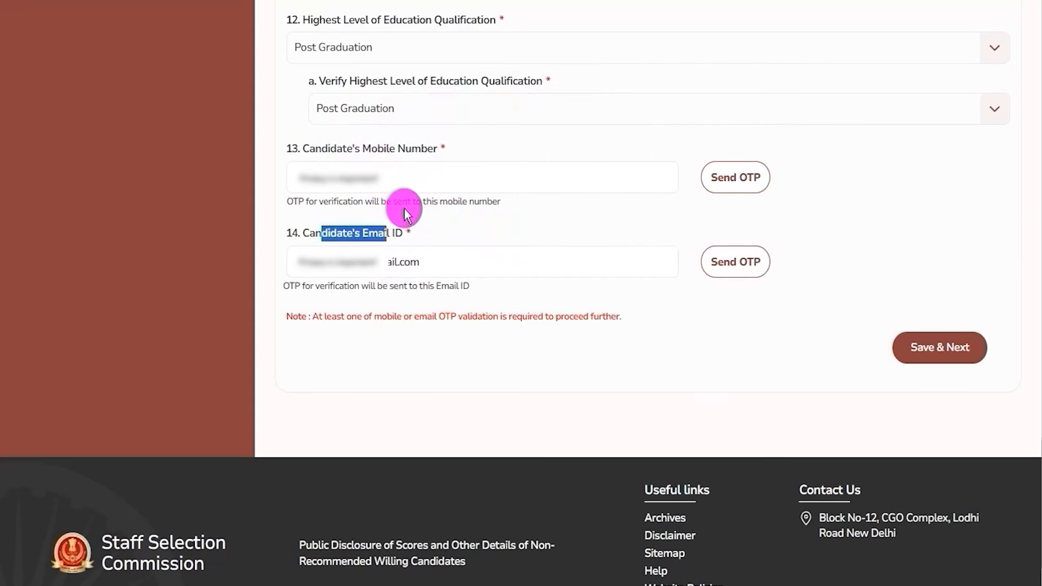
left_click(431, 202)
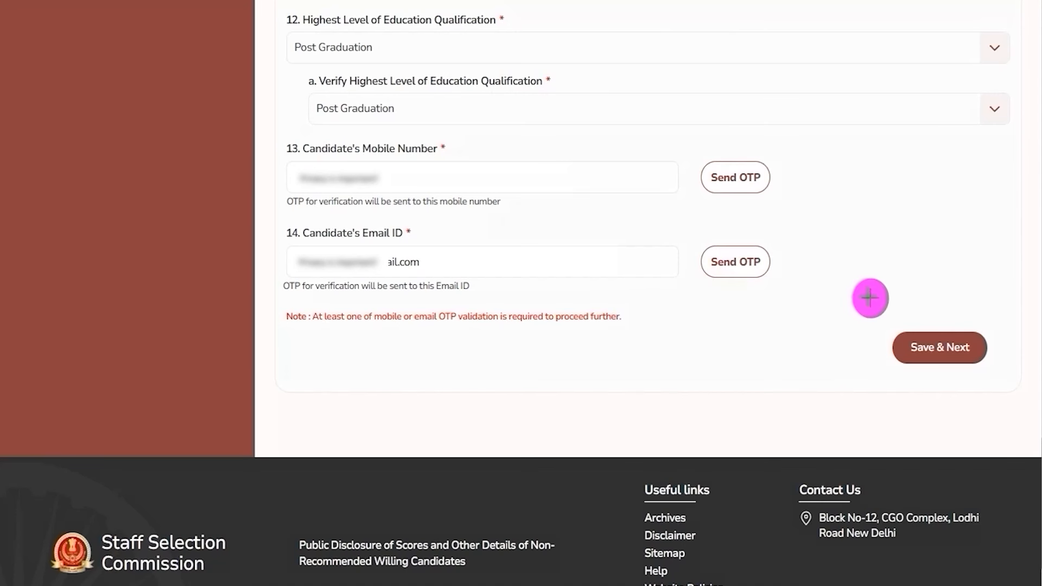
mouse_move(853, 288)
left_mouse_down()
mouse_move(971, 335)
mouse_move(1003, 374)
left_mouse_up()
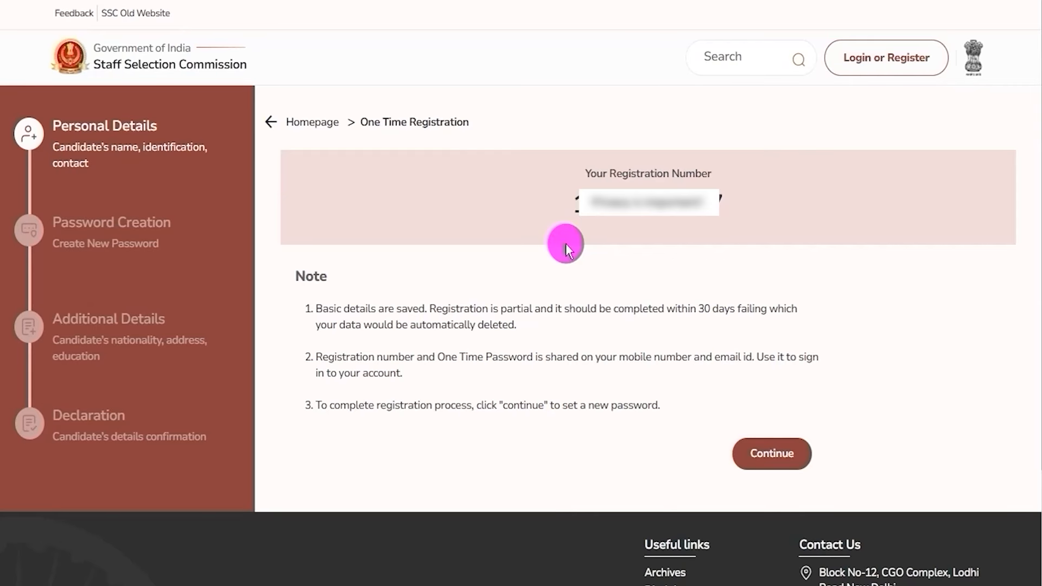
Highlight the generated registration number on the One Time Registration page and draw a box around Continue.
left_click_drag(570, 204, 723, 204)
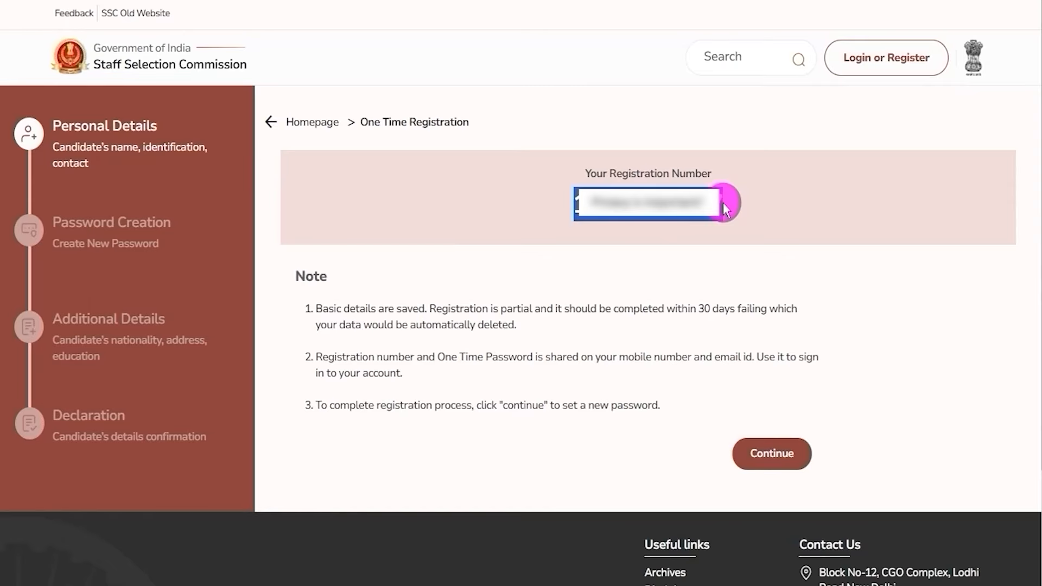
left_click(575, 202)
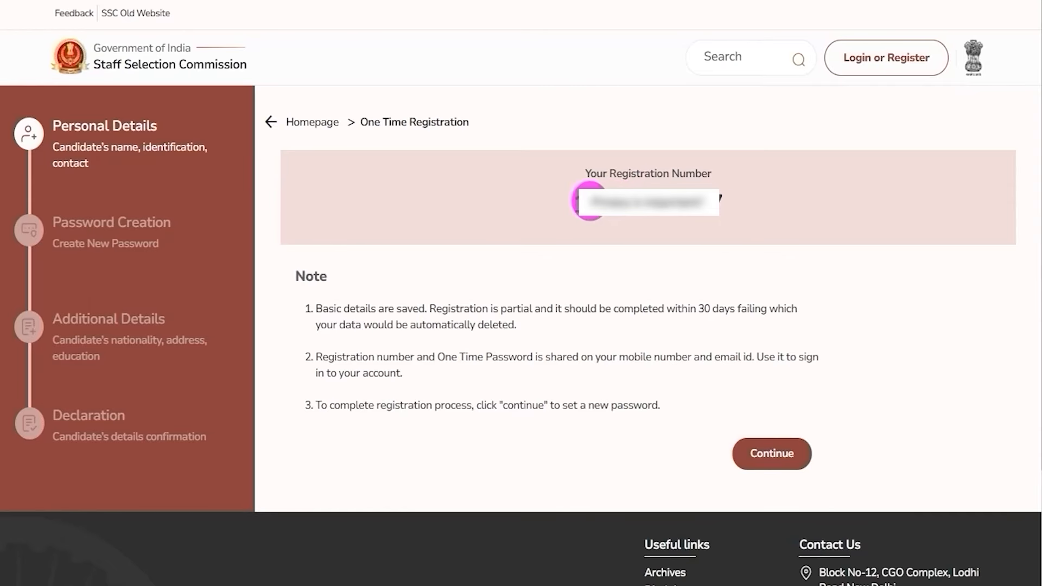
left_click_drag(573, 201, 717, 211)
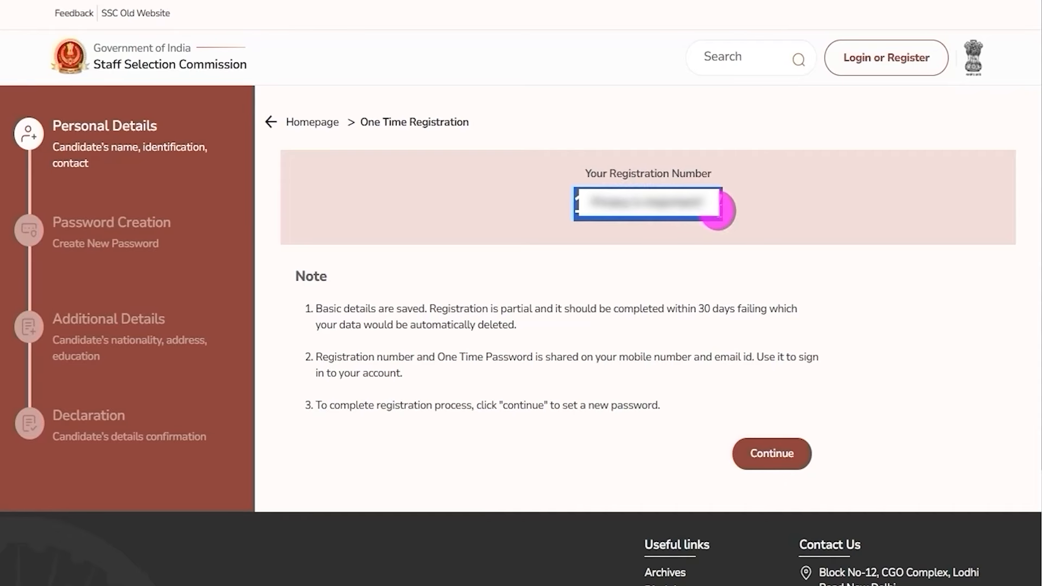
key("ctrl+2")
mouse_move(696, 414)
left_mouse_down()
mouse_move(800, 451)
mouse_move(835, 484)
left_mouse_up()
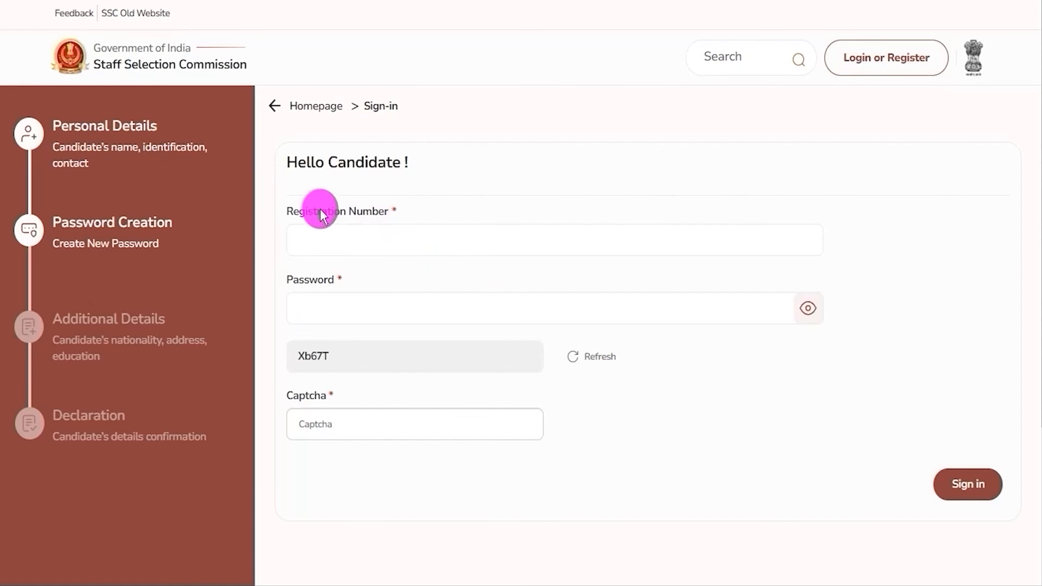
Point out the Registration Number, Password and Captcha fields on the sign-in page and draw a box around Sign in.
left_click_drag(292, 212, 364, 215)
left_click(365, 242)
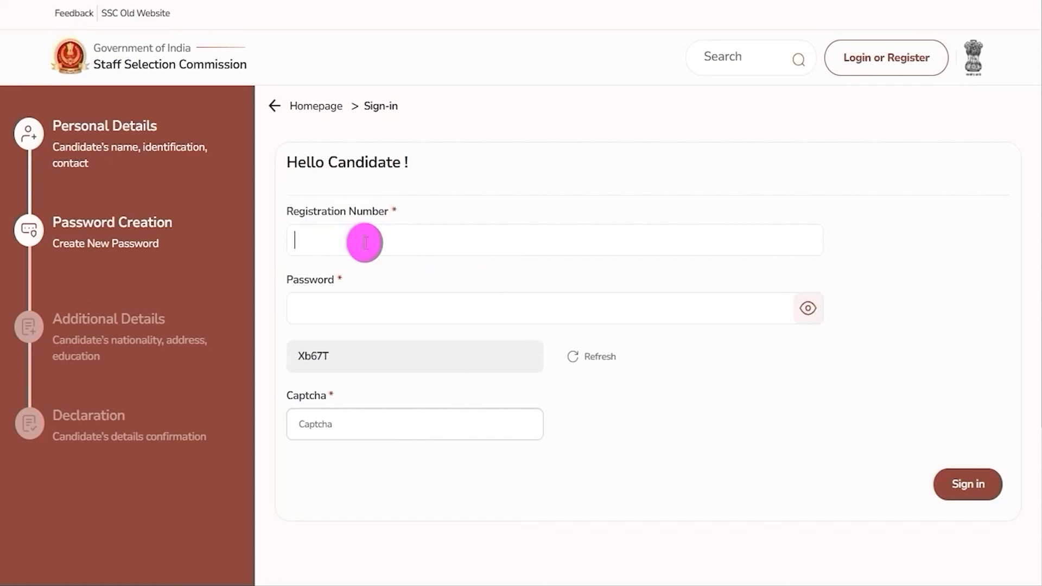
left_click(366, 305)
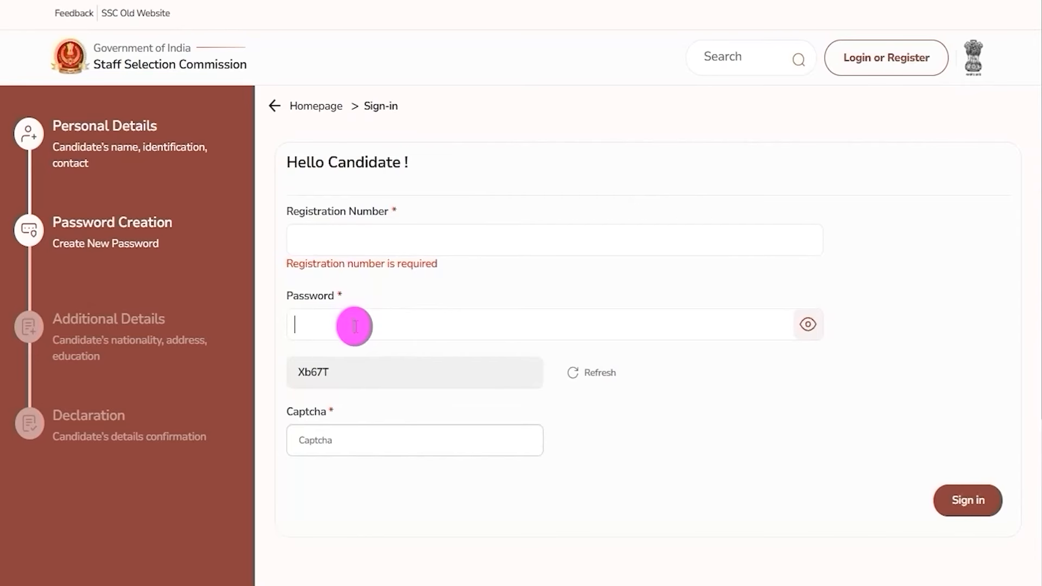
left_click(315, 360)
left_click(323, 454)
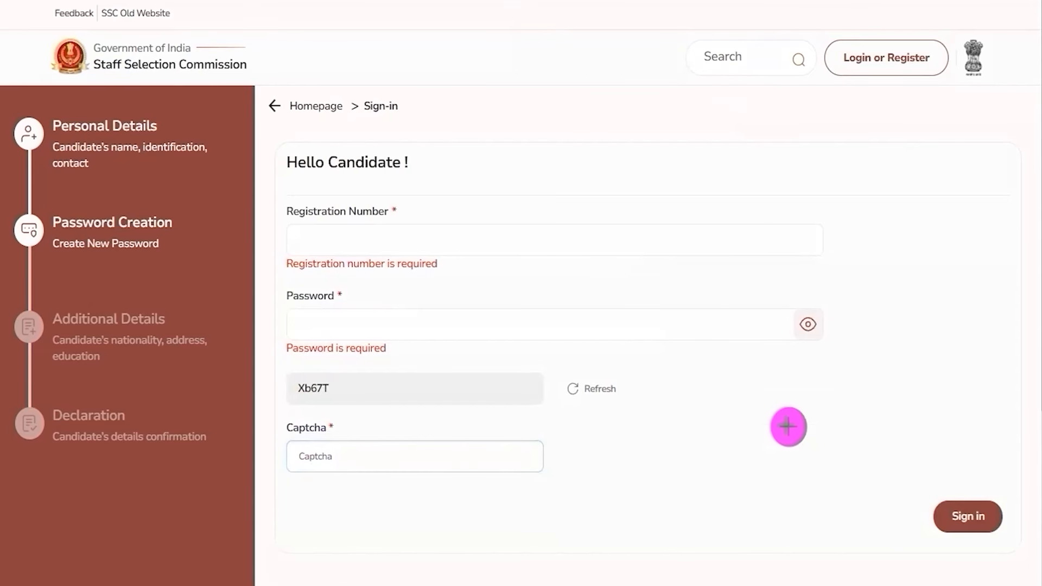
mouse_move(893, 481)
left_mouse_down()
mouse_move(1000, 500)
mouse_move(1019, 538)
left_mouse_up()
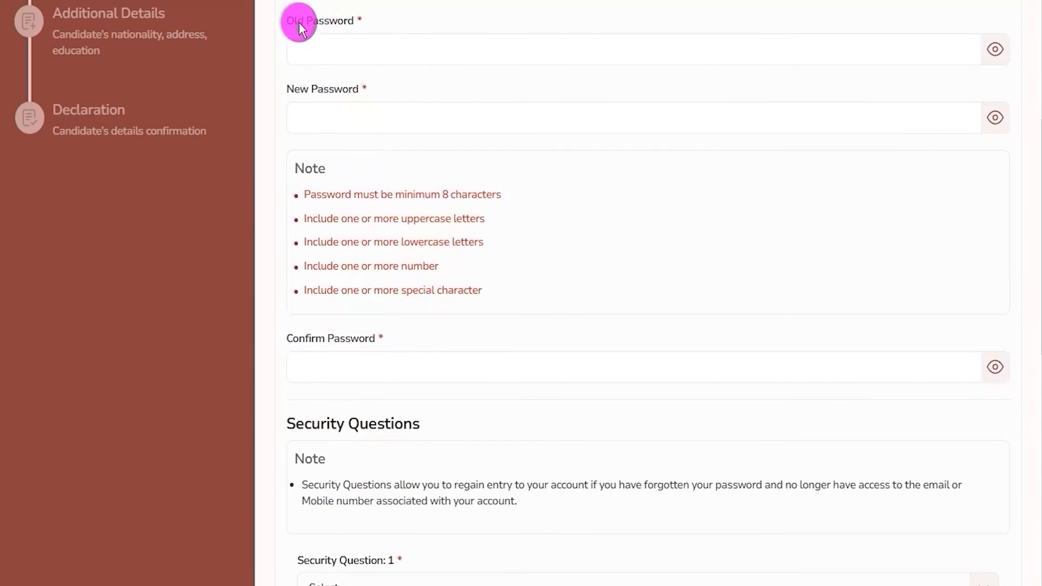
Point out the Old Password and New Password fields and highlight the password rules in the note between them.
left_click_drag(294, 25, 333, 42)
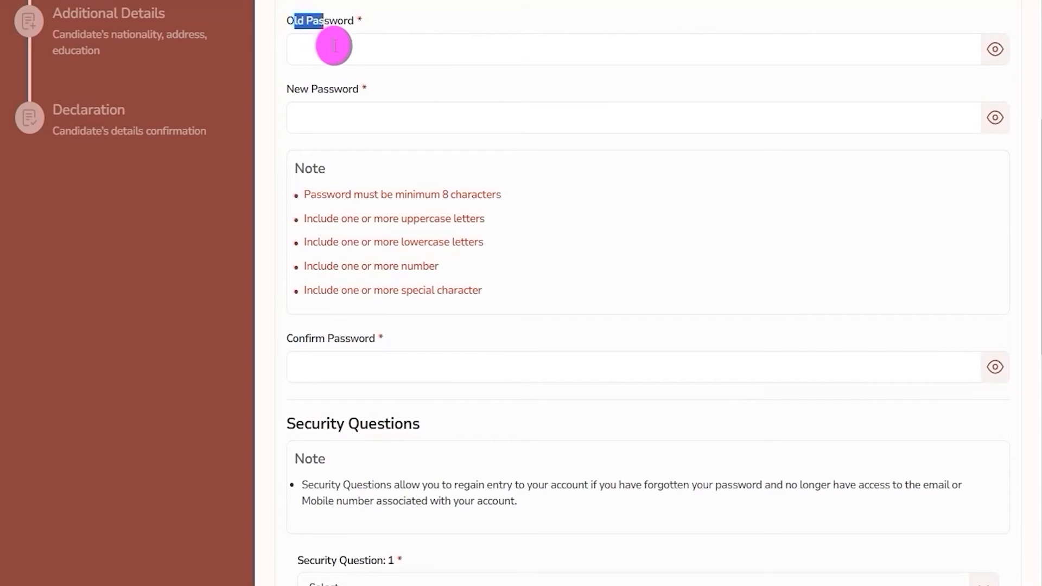
left_click(345, 57)
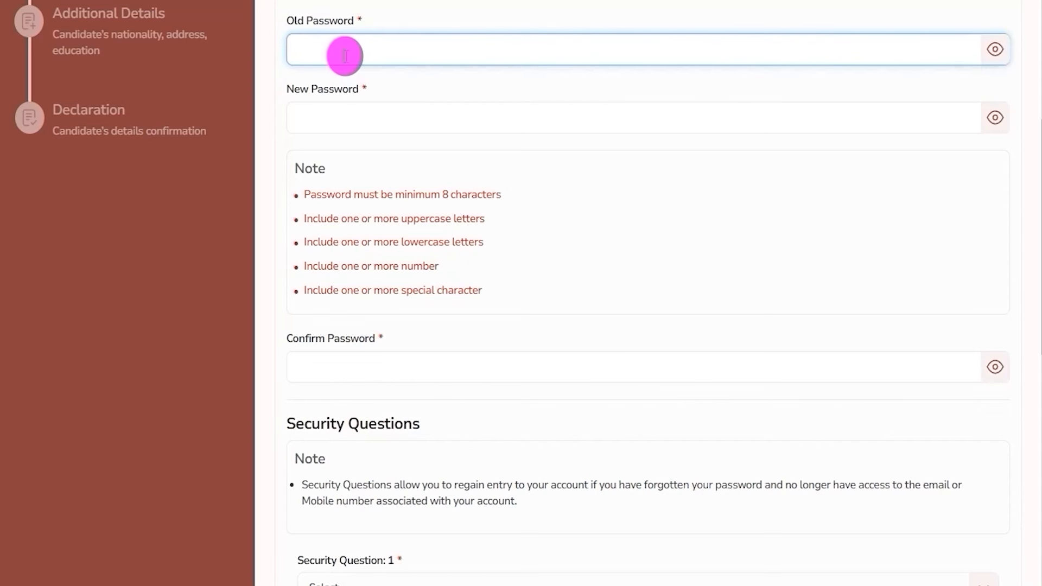
left_click(344, 119)
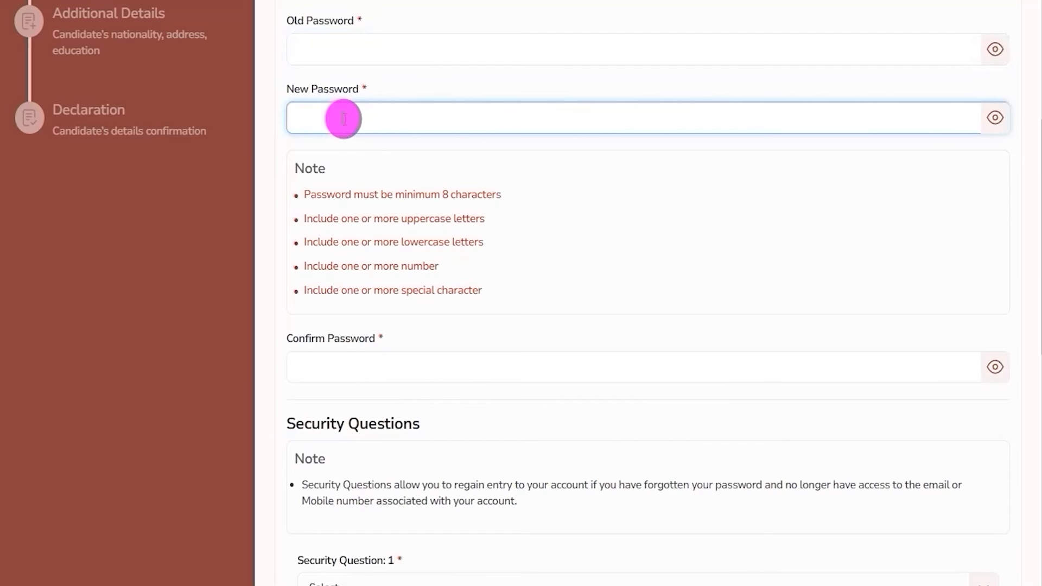
left_click_drag(442, 196, 468, 200)
left_click_drag(363, 221, 391, 242)
left_click(403, 294)
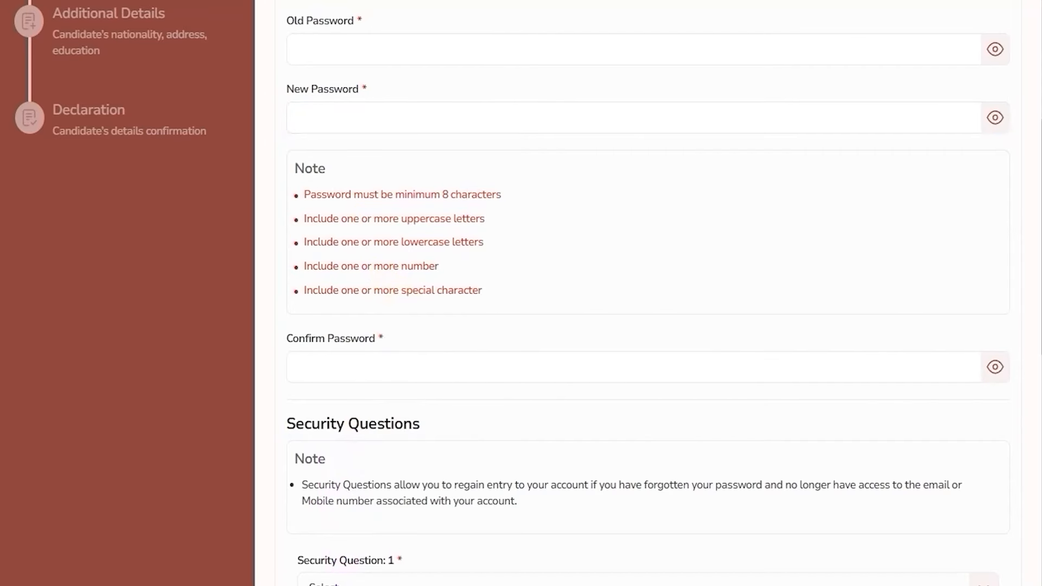
Switch to Notepad to highlight the sample password, and return to the form to point out the New Password and Confirm Password fields.
left_click(344, 585)
left_click_drag(699, 212, 781, 213)
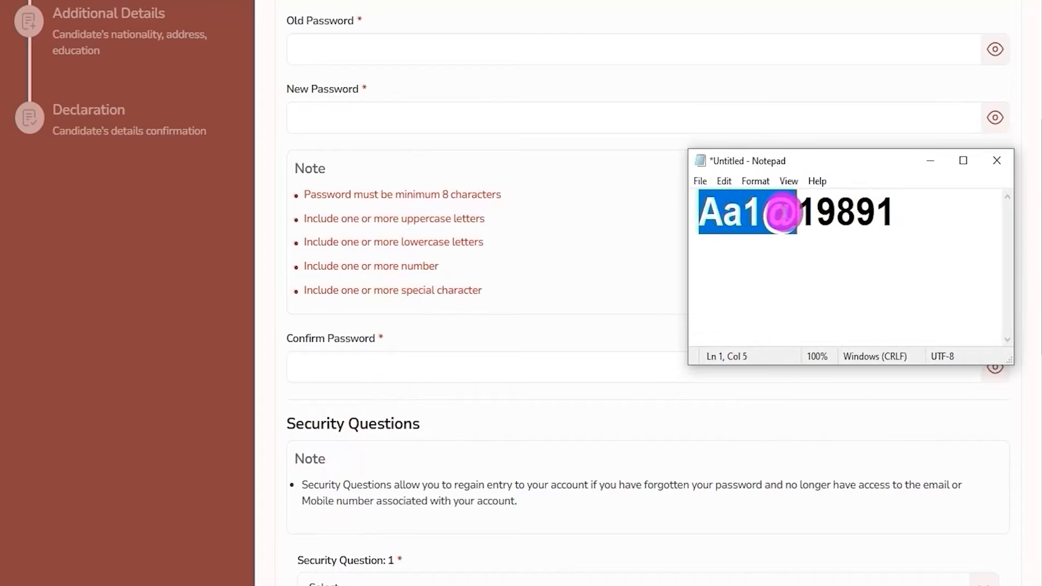
left_click_drag(781, 212, 892, 214)
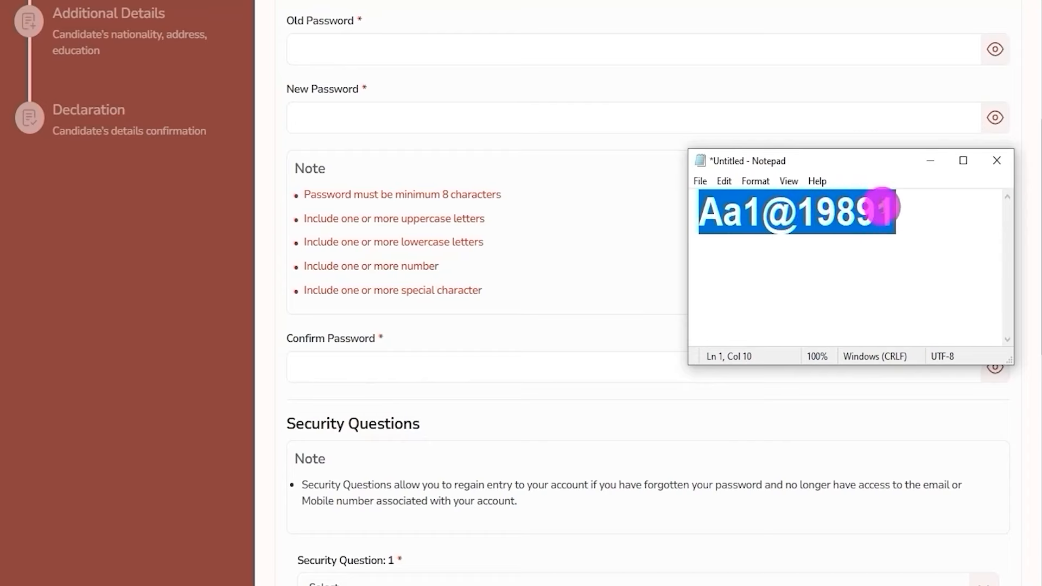
left_click(435, 115)
left_click_drag(299, 337, 361, 353)
left_click(367, 364)
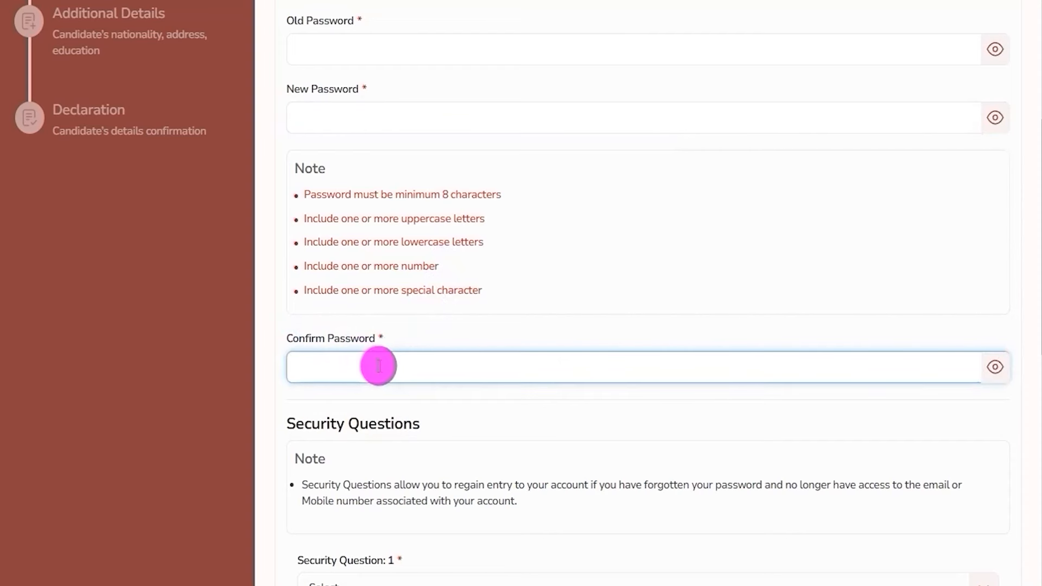
Choose "What is your favorite movie?" as Security Question 1 and point out its Answer field.
scroll(472, 347, "down", 4)
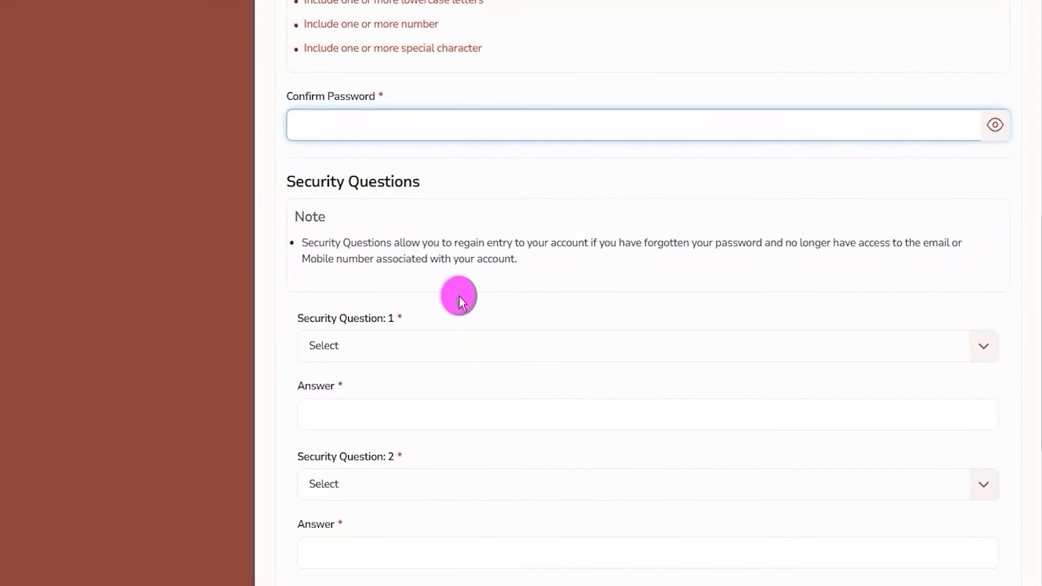
scroll(458, 295, "down", 2)
left_click(410, 271)
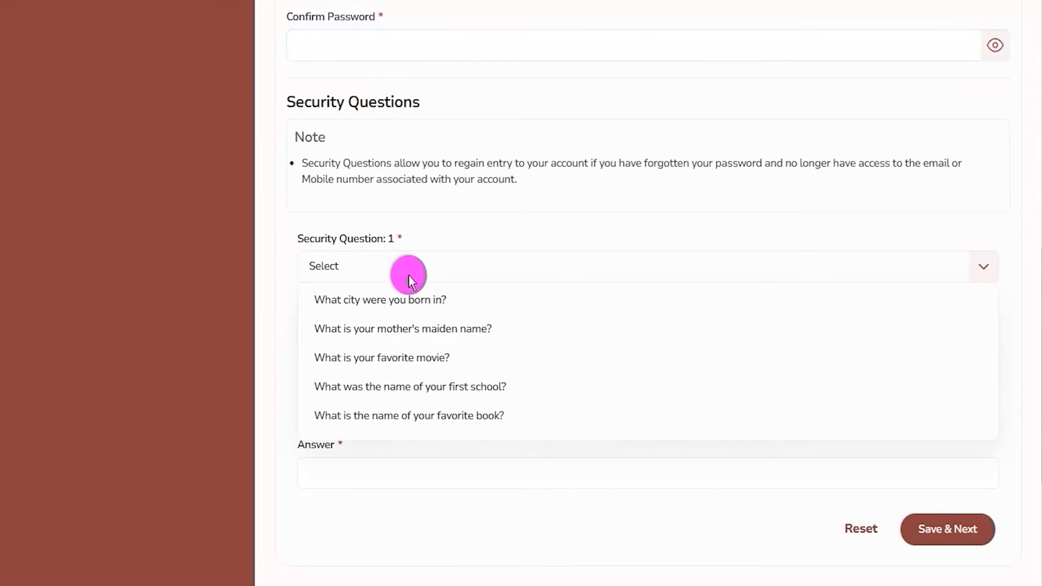
left_click(413, 353)
left_click(372, 329)
Choose "What city were you born in?" as Security Question 2, point out its Answer field and draw a box around Save & Next.
scroll(465, 302, "down", 2)
left_click_drag(320, 296, 396, 340)
left_click(405, 326)
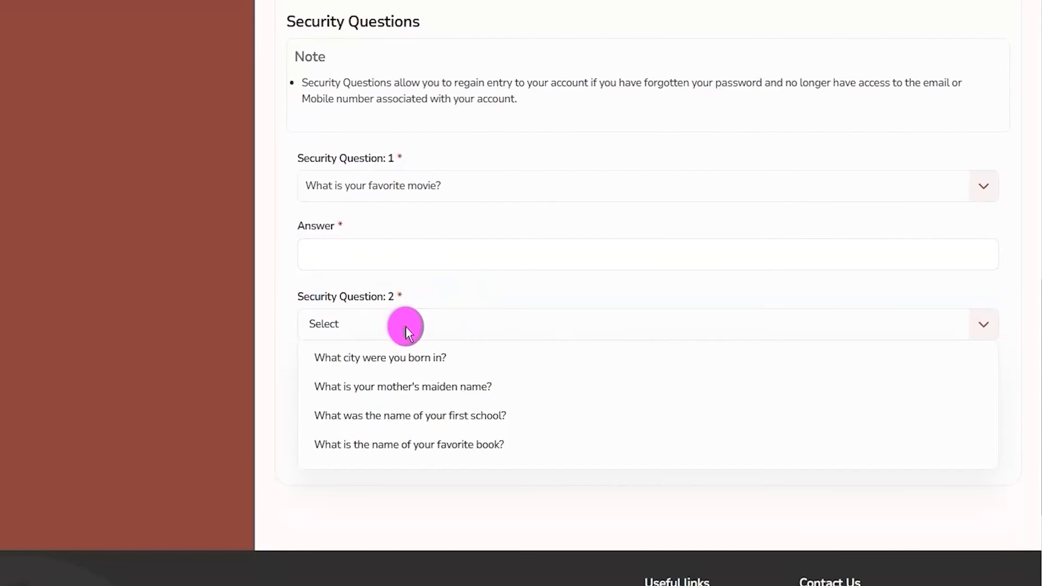
left_click(404, 356)
left_click(421, 395)
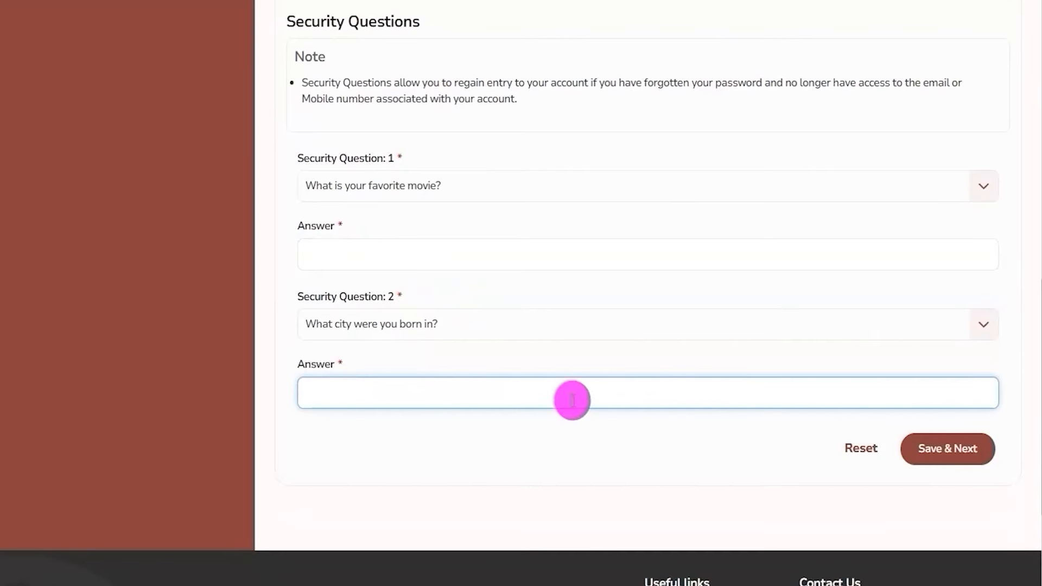
mouse_move(889, 418)
left_mouse_down()
mouse_move(971, 434)
mouse_move(998, 454)
left_mouse_up()
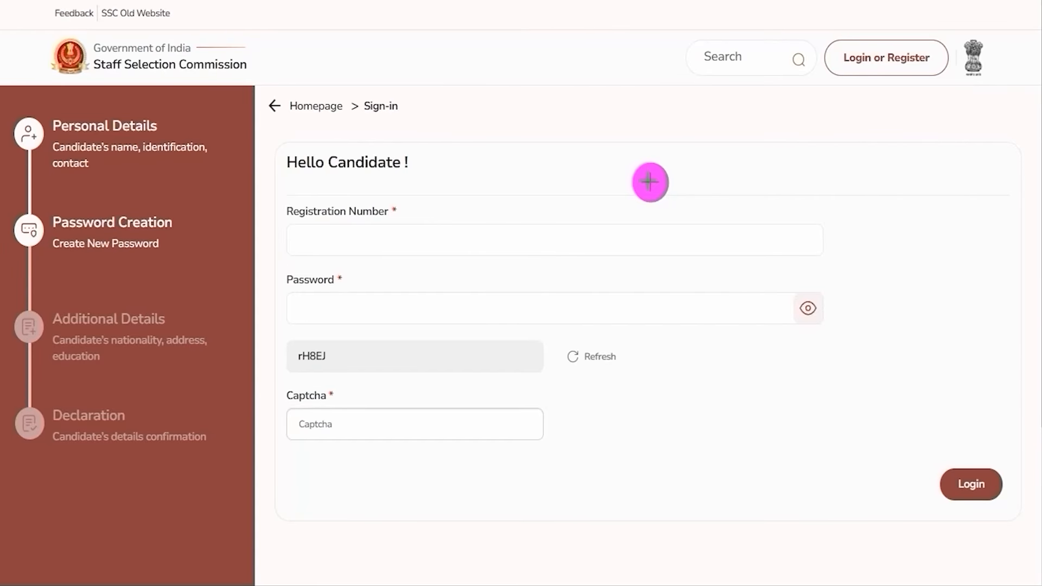
Mark the Registration Number, Password and Captcha fields with ticks, underline the captcha code and draw a box around Login.
left_click_drag(520, 244, 596, 201)
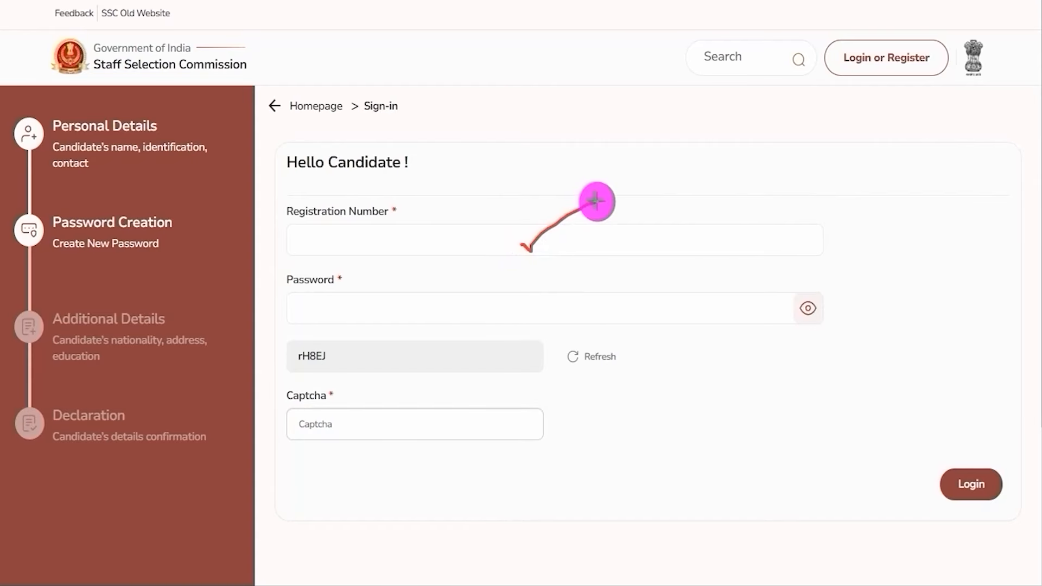
left_click_drag(510, 306, 600, 266)
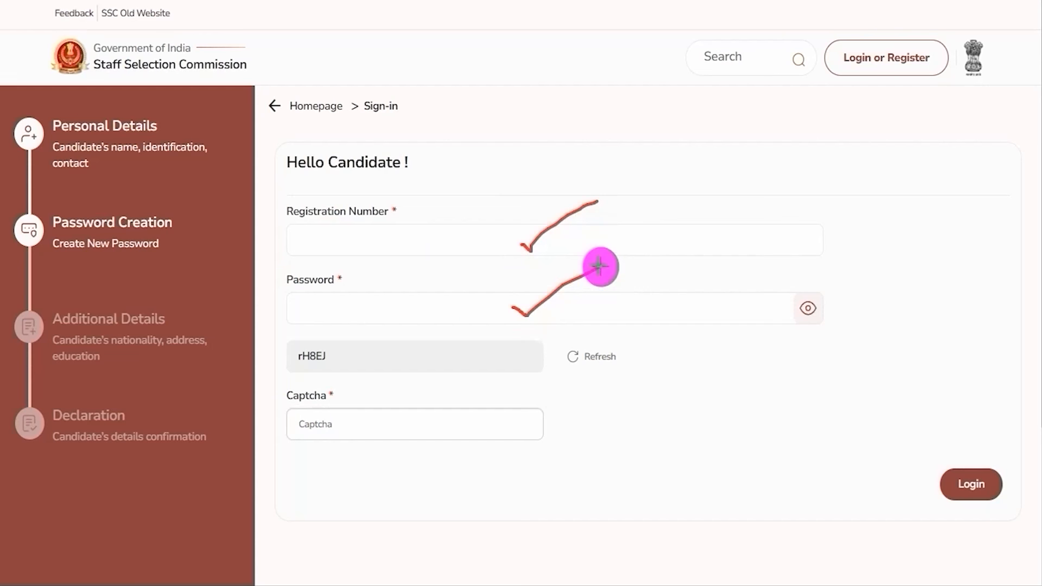
left_click_drag(296, 366, 338, 367)
left_click_drag(426, 420, 499, 387)
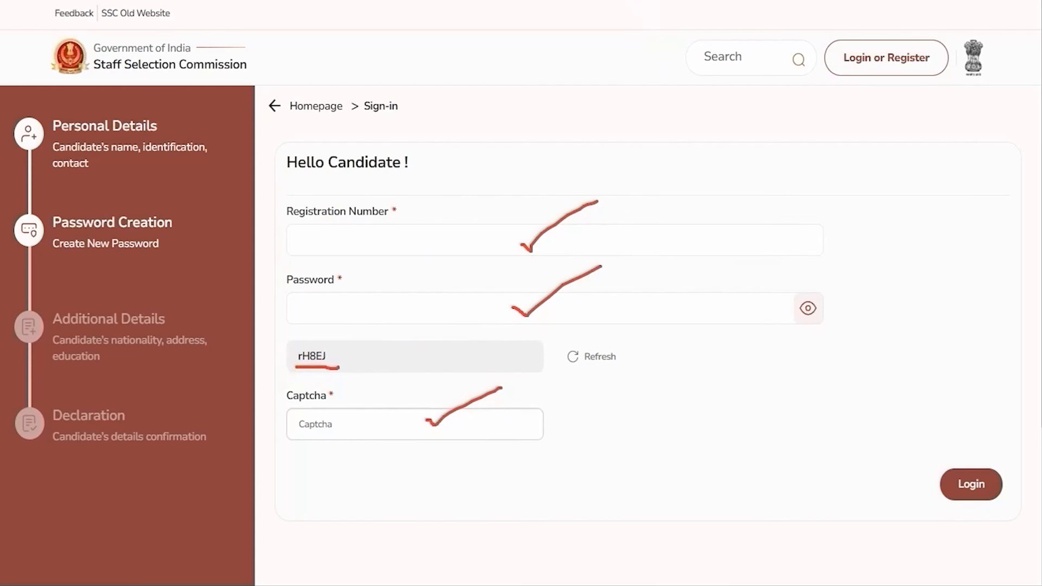
left_click_drag(1003, 270, 986, 462)
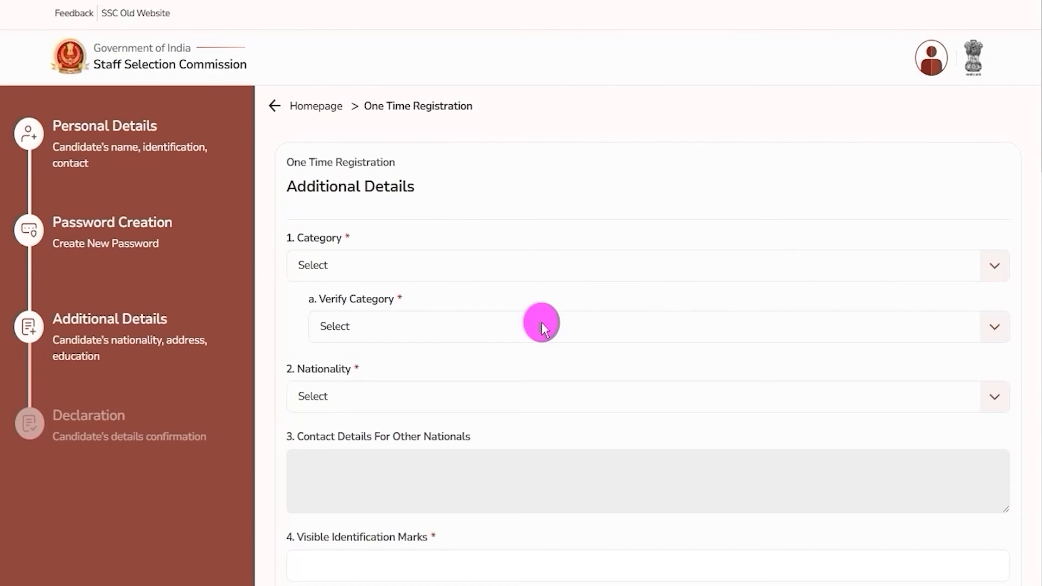
Highlight the Additional Details heading and select OBC for both Category and Verify Category.
left_click_drag(287, 185, 383, 185)
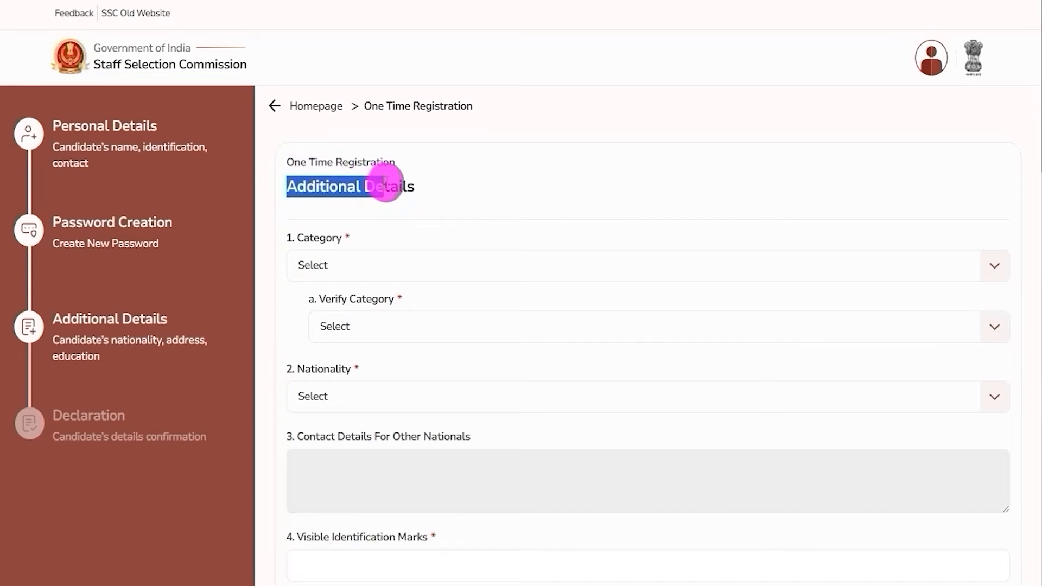
left_click(391, 273)
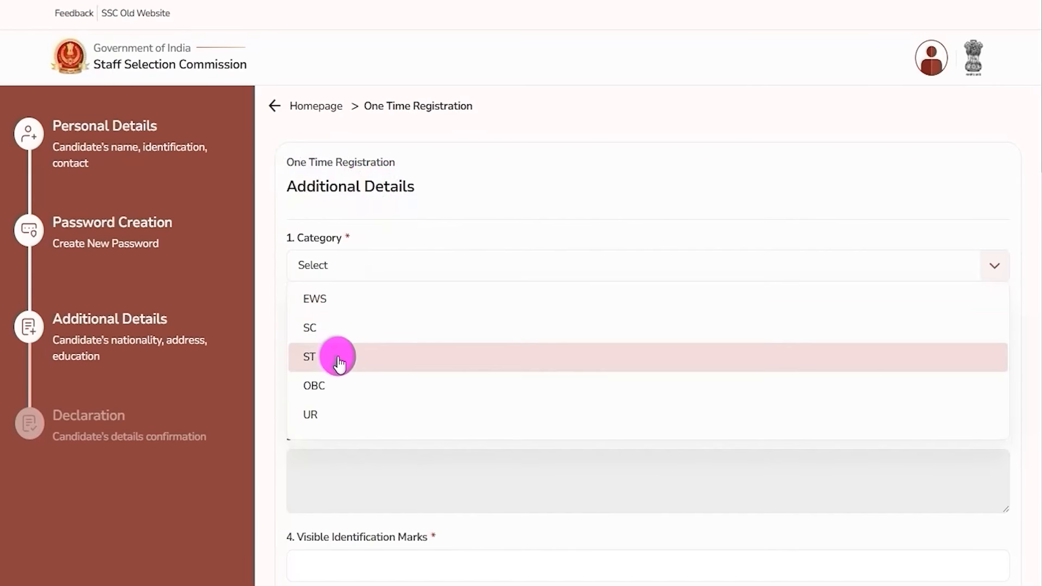
left_click(332, 393)
left_click(369, 326)
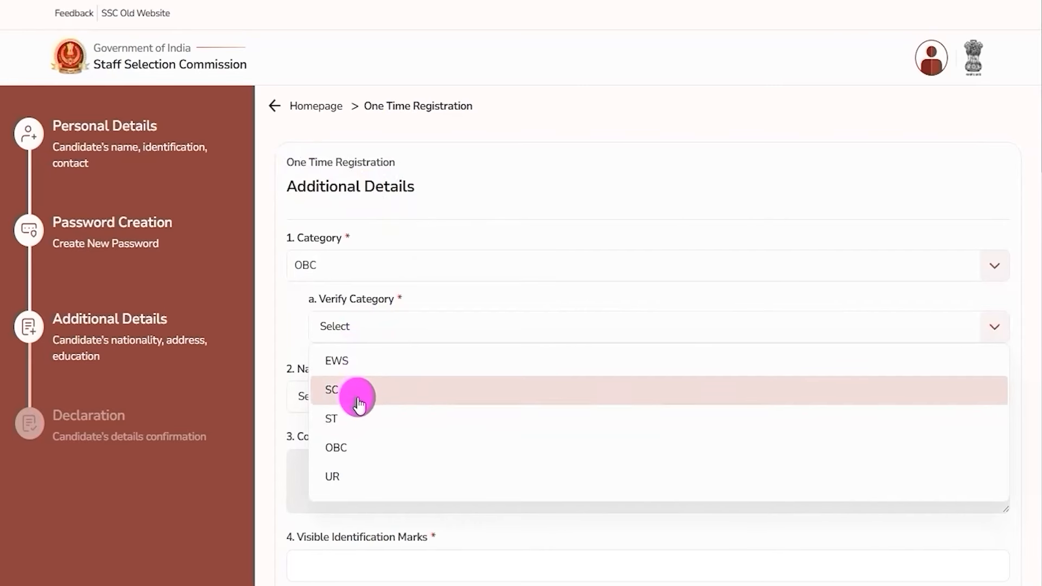
left_click(341, 448)
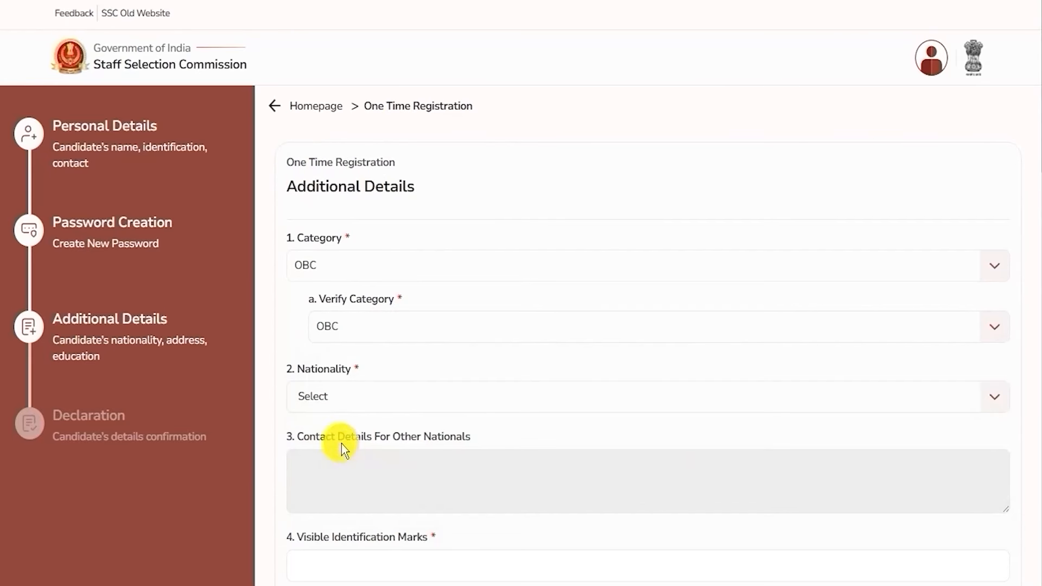
Set the Nationality to A subject of Nepal and highlight the Contact Details For Other Nationals label.
left_click(408, 408)
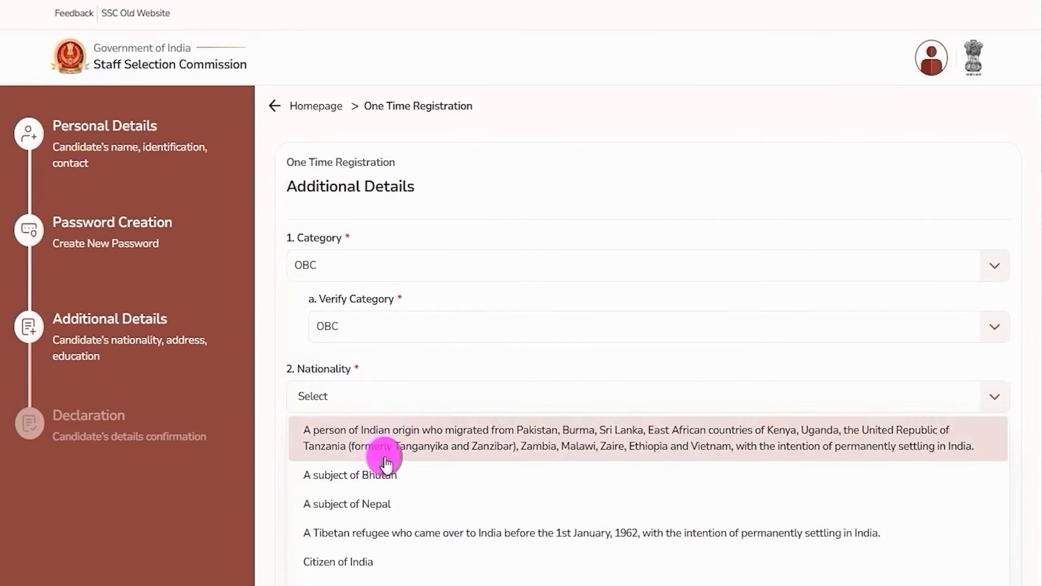
scroll(428, 483, "down", 3)
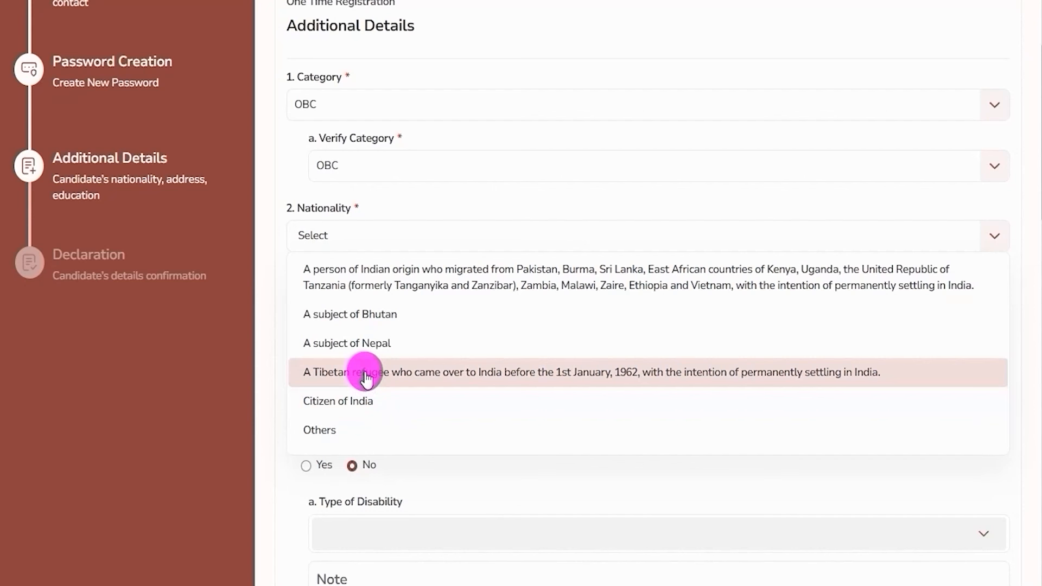
left_click(387, 341)
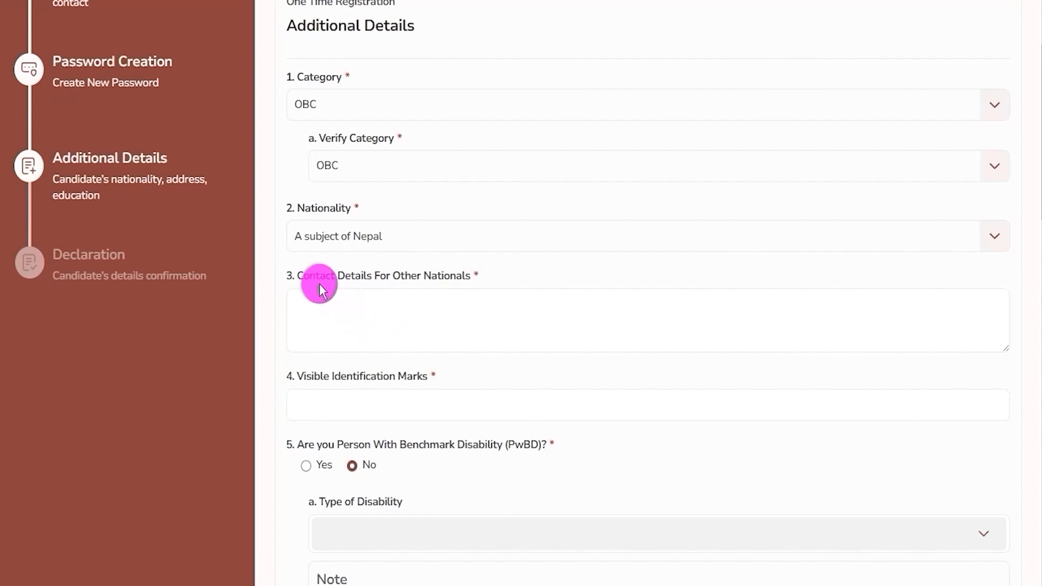
left_click_drag(308, 283, 383, 318)
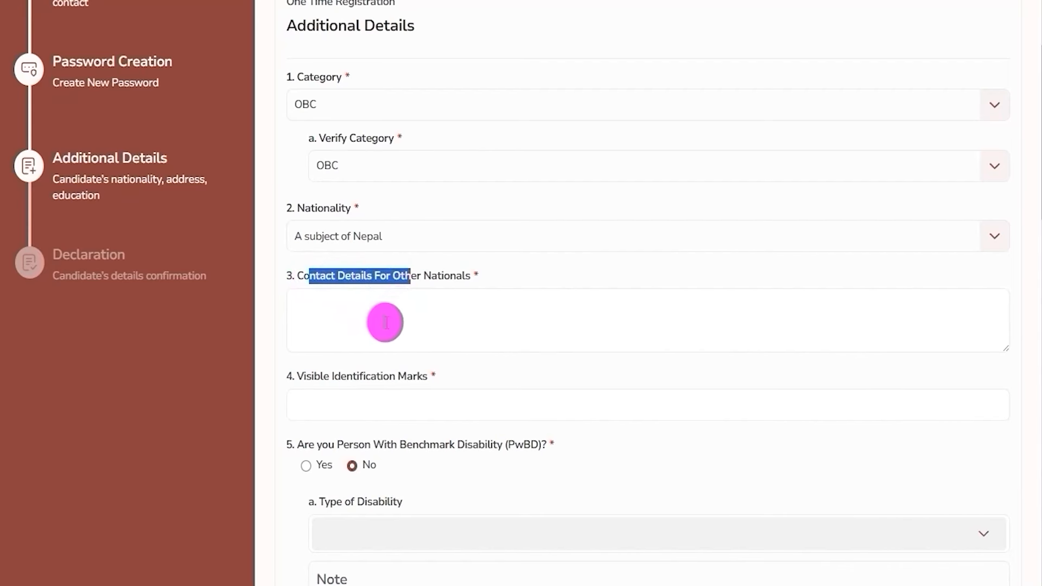
Set the Nationality to Citizen of India and highlight the Contact Details For Other Nationals label.
left_click(343, 236)
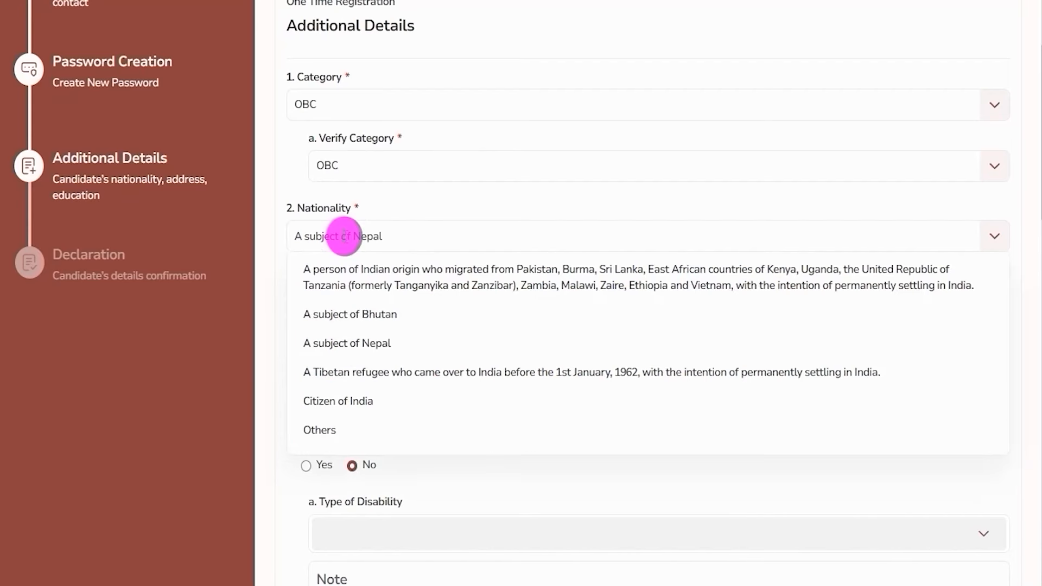
left_click(348, 401)
left_click_drag(334, 283, 418, 277)
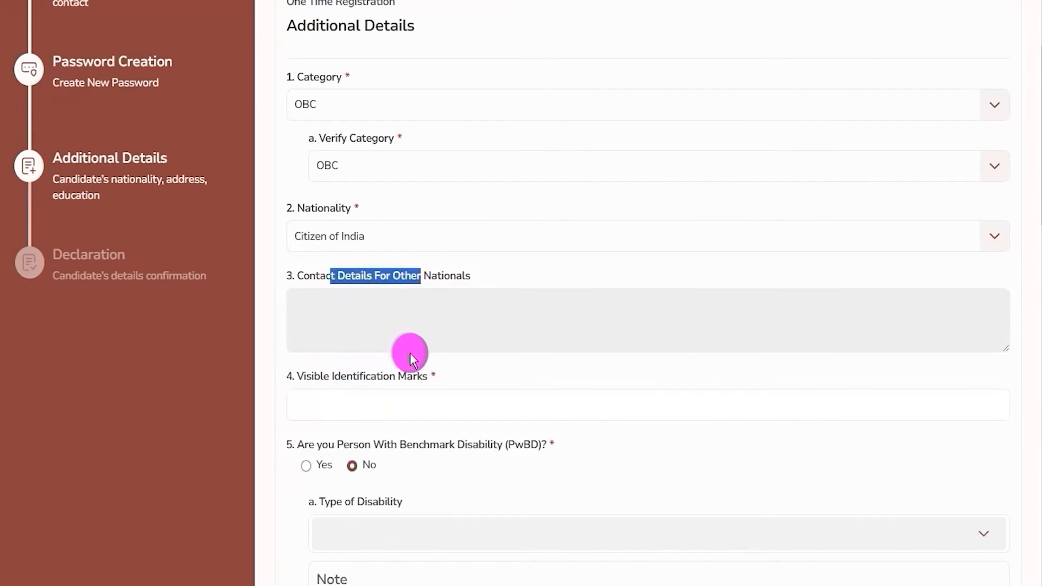
Highlight the Visible Identification Marks label and enter NECK as the identification mark.
scroll(421, 300, "down", 3)
left_click_drag(302, 218, 381, 214)
scroll(387, 233, "down", 1)
scroll(388, 238, "down", 1)
left_click(426, 161)
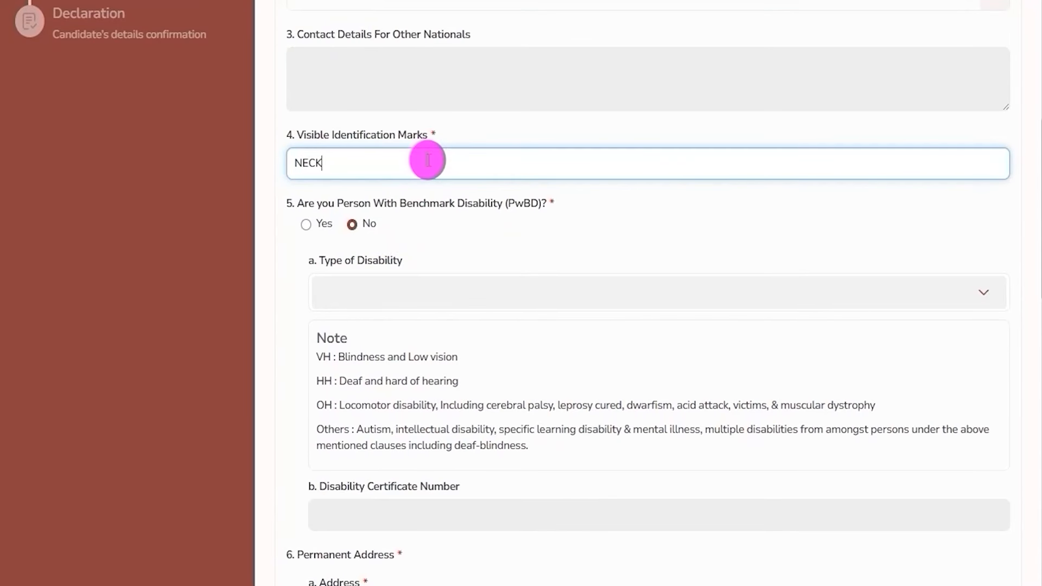
type("NECK")
Answer Yes to the Benchmark Disability question, choose OH as the disability type and point out the Disability Certificate Number field.
left_click_drag(304, 203, 537, 203)
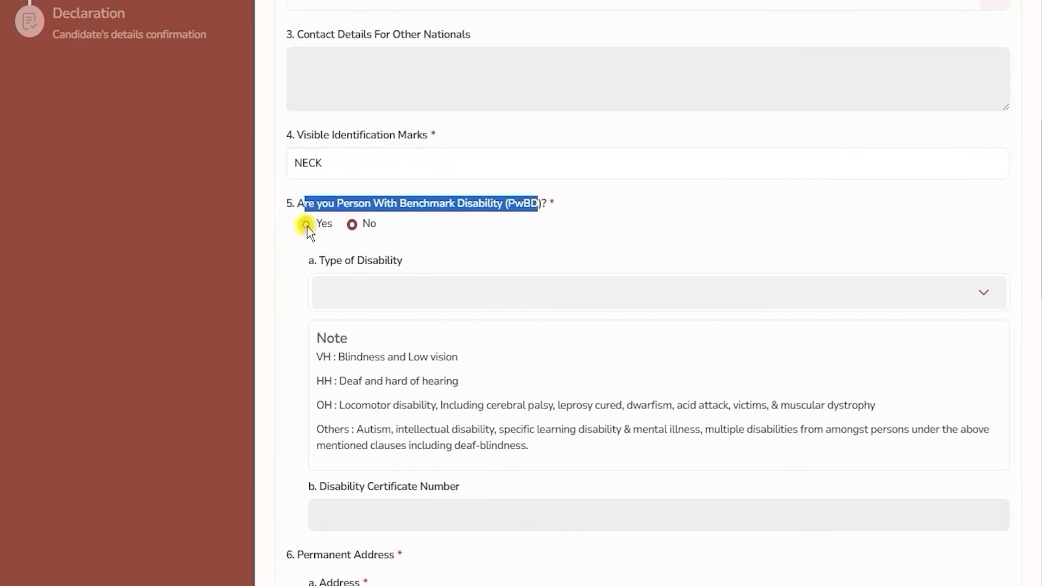
left_click(307, 225)
left_click(386, 283)
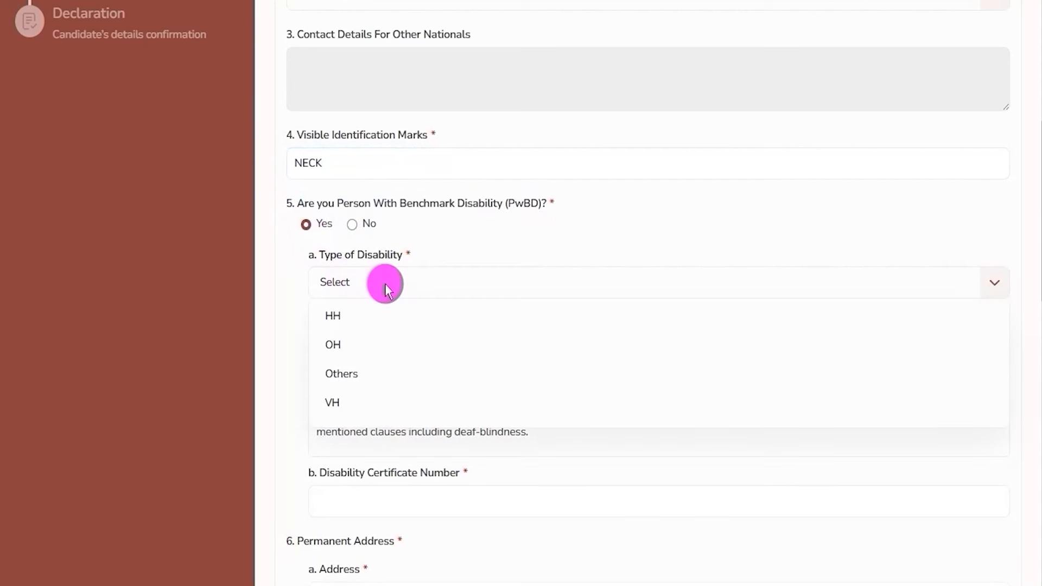
left_click(363, 350)
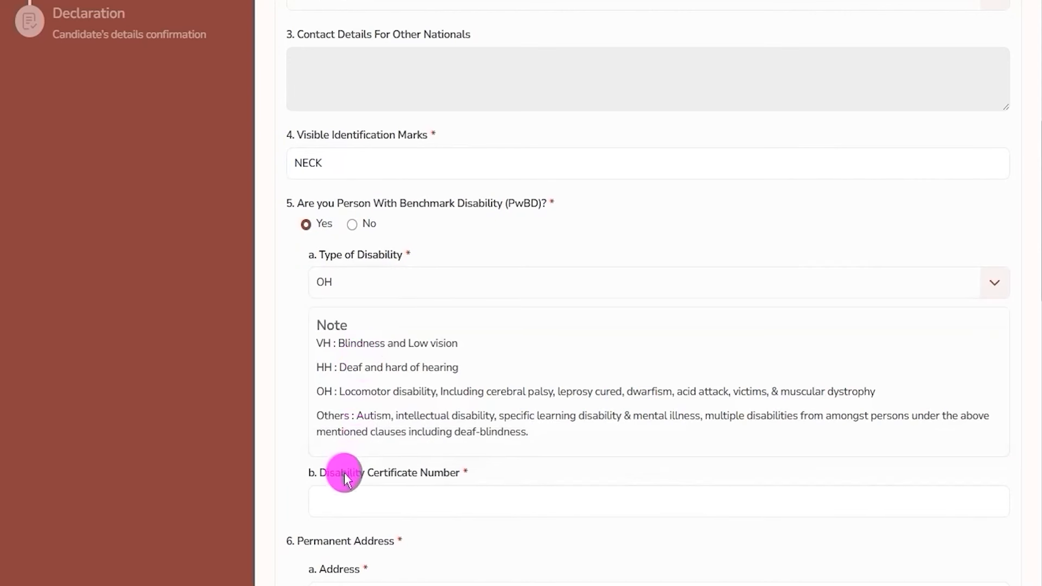
left_click_drag(335, 473, 434, 477)
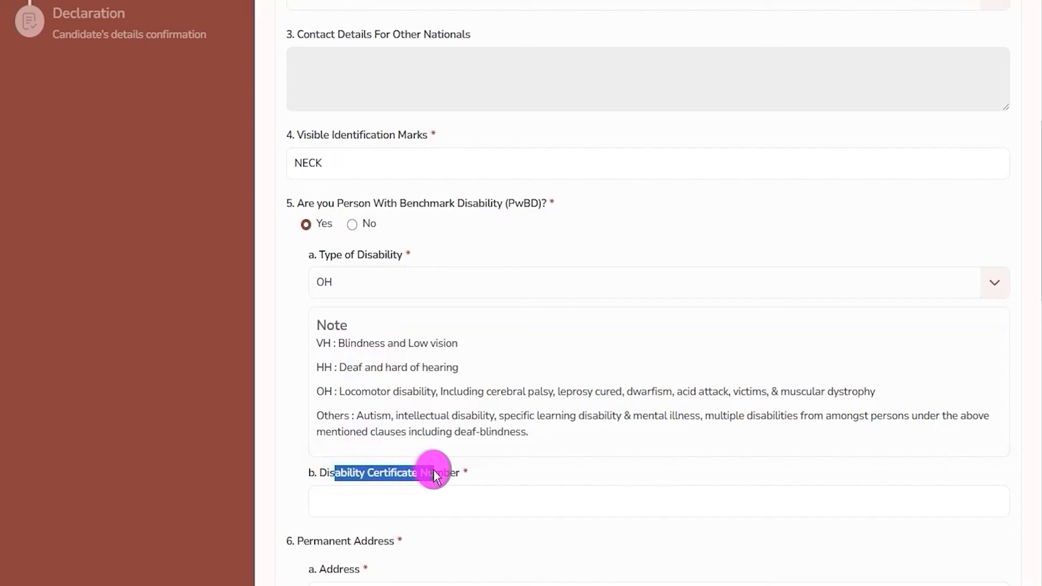
left_click(419, 496)
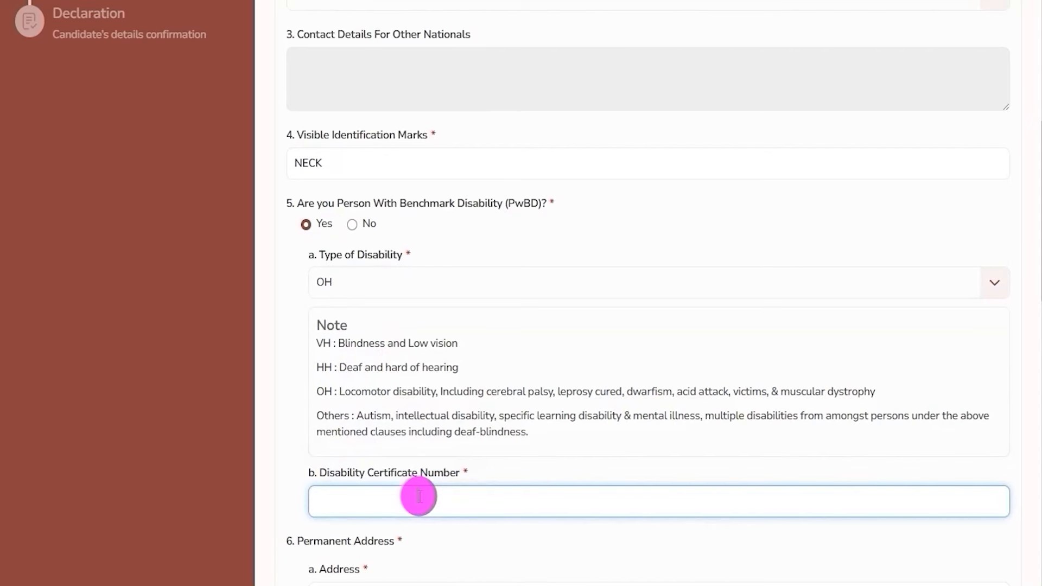
Answer No to the Person With Benchmark Disability question and highlight the Permanent Address label.
left_click(352, 224)
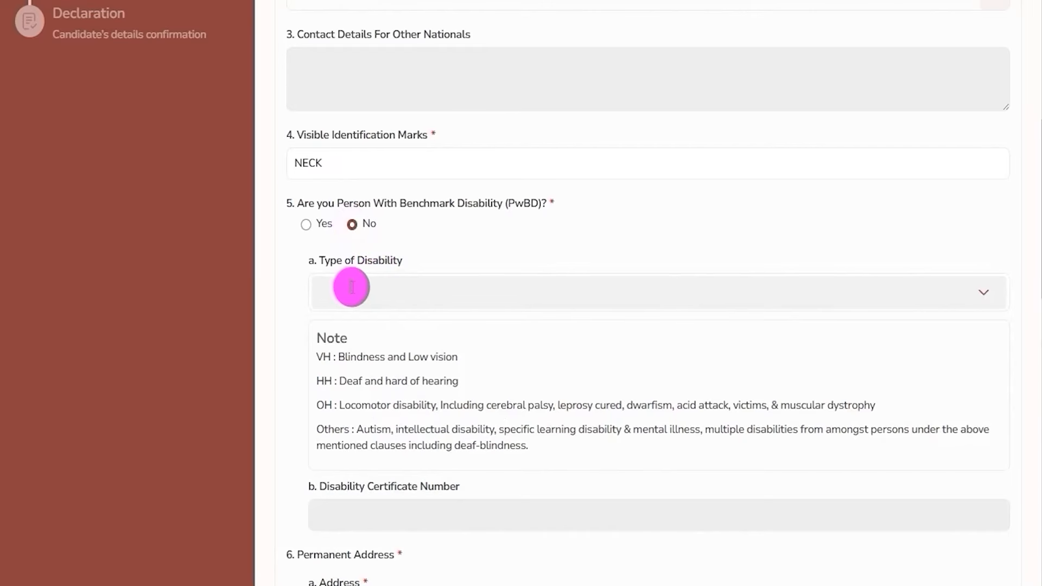
scroll(400, 355, "down", 6)
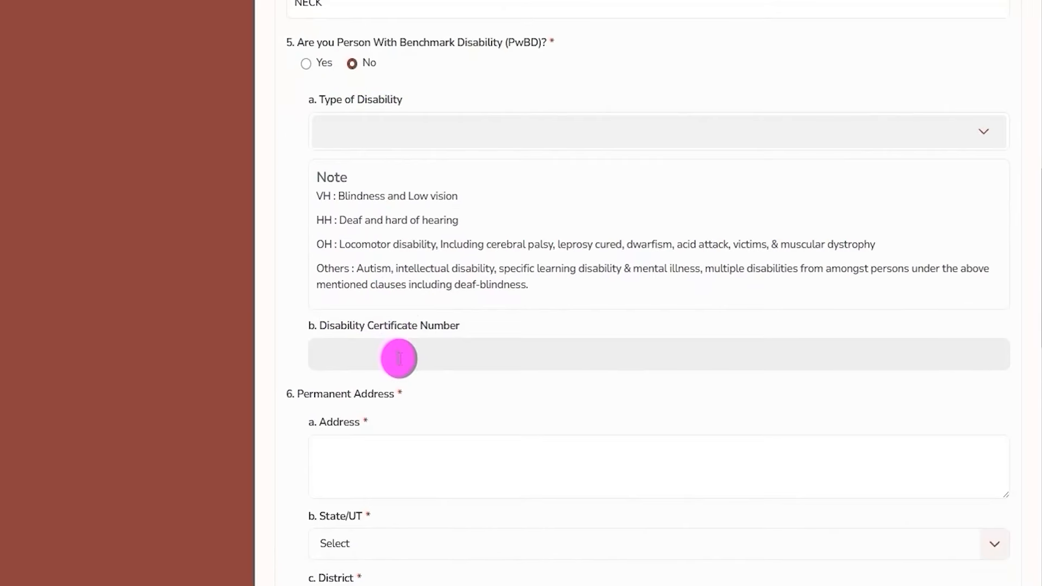
left_click_drag(304, 228, 409, 230)
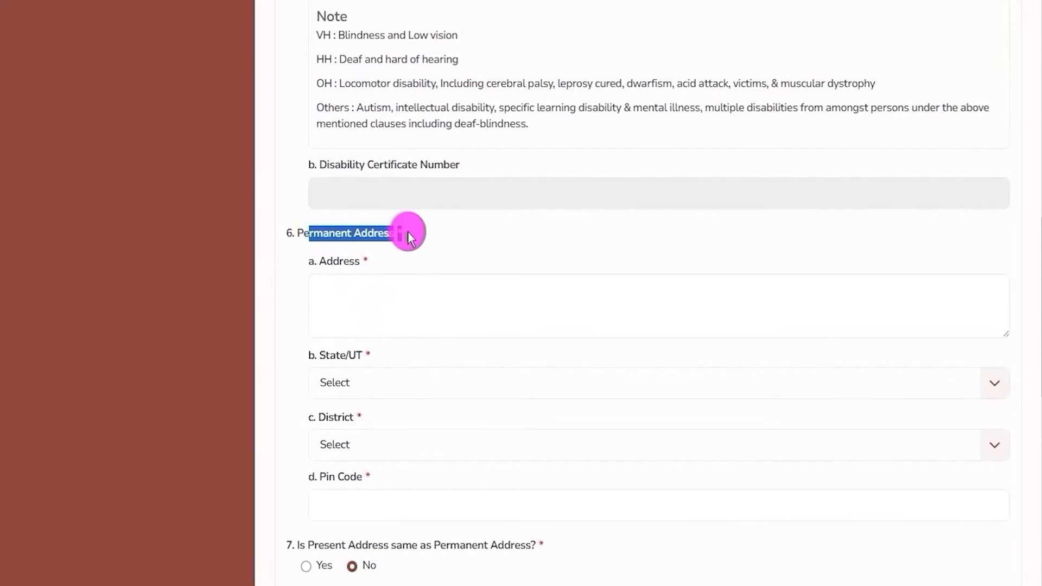
Go through the Permanent Address fields and highlight the question asking whether the Present Address is the same as the Permanent Address.
left_click(379, 290)
scroll(384, 290, "down", 3)
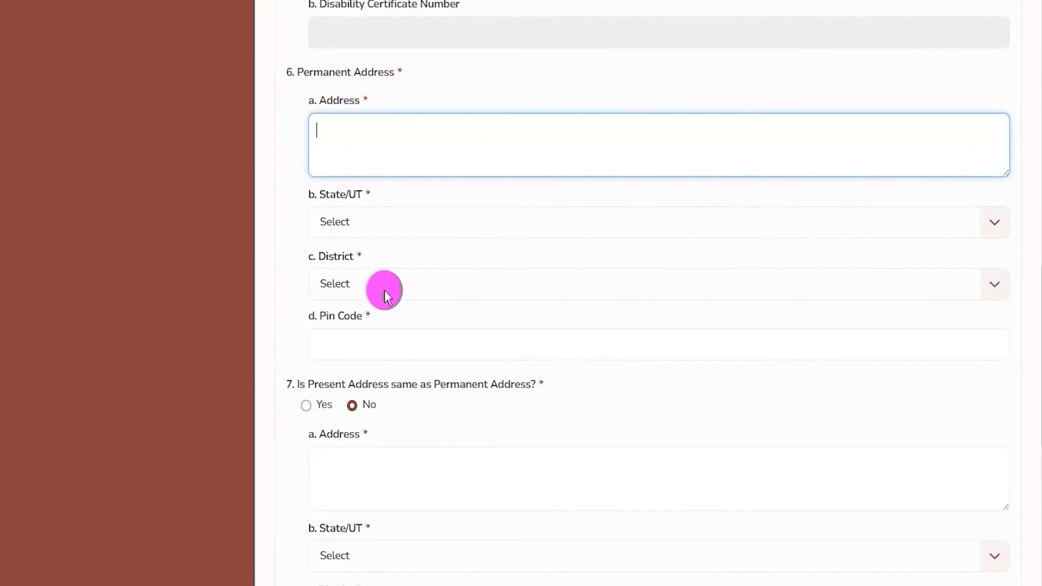
scroll(384, 293, "down", 3)
left_click_drag(316, 223, 401, 223)
scroll(392, 263, "up", 2)
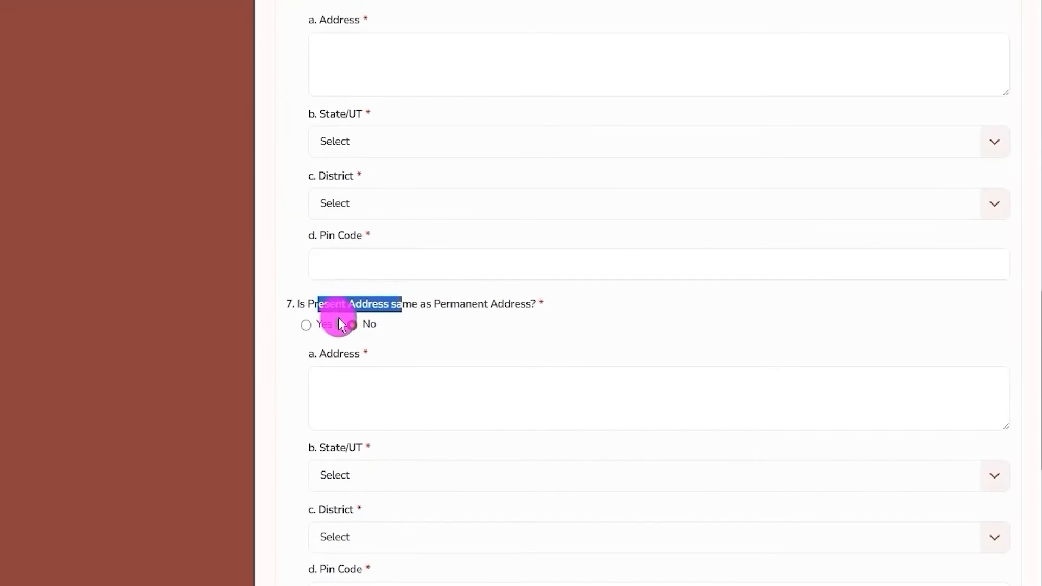
scroll(345, 339, "up", 3)
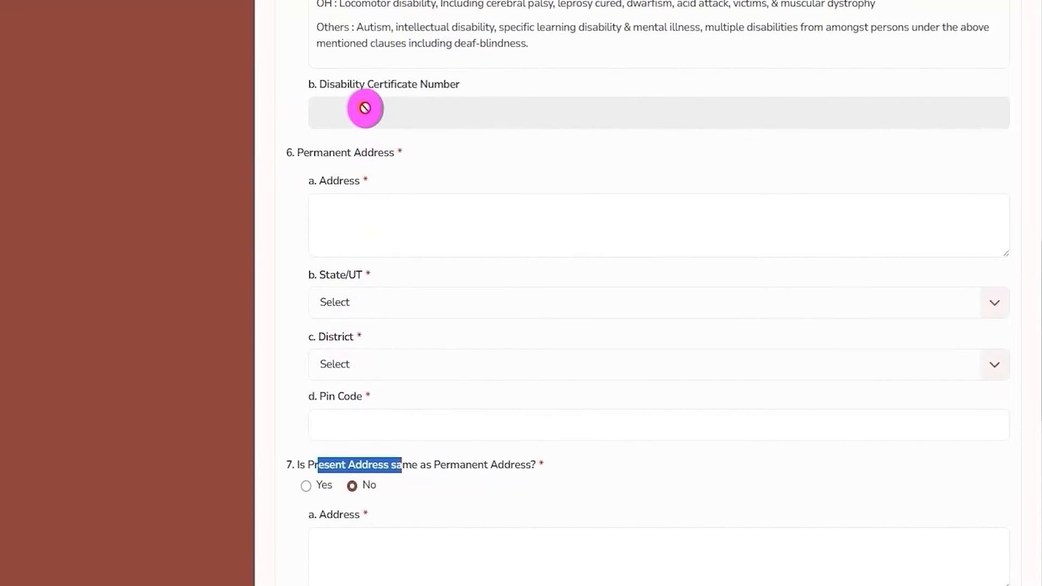
Compare the Permanent Address and Present Address sections by highlighting their labels, and mark the Save & Next option with a box.
left_click_drag(328, 158, 390, 155)
scroll(399, 314, "down", 3)
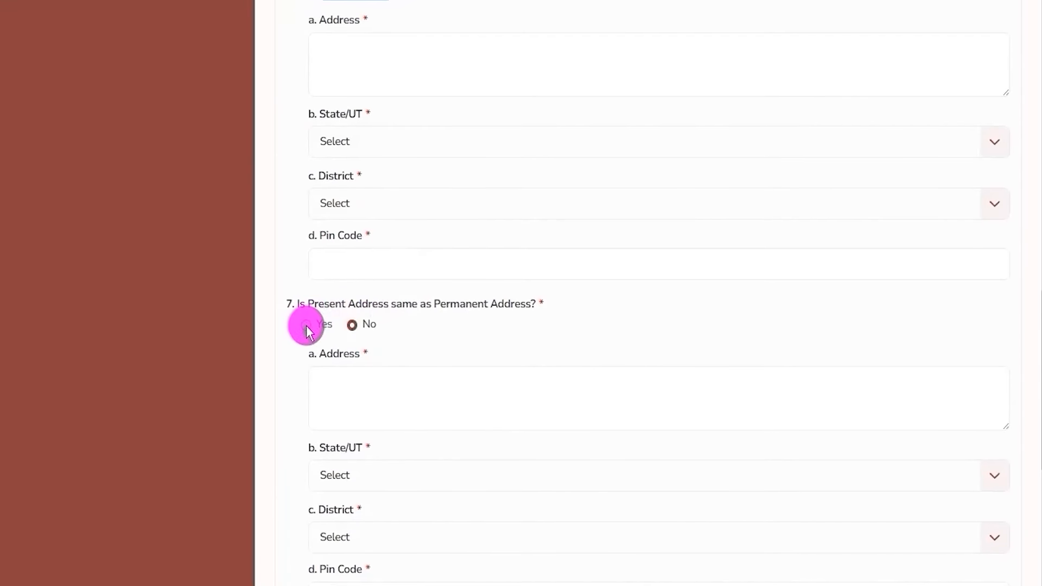
scroll(360, 306, "up", 4)
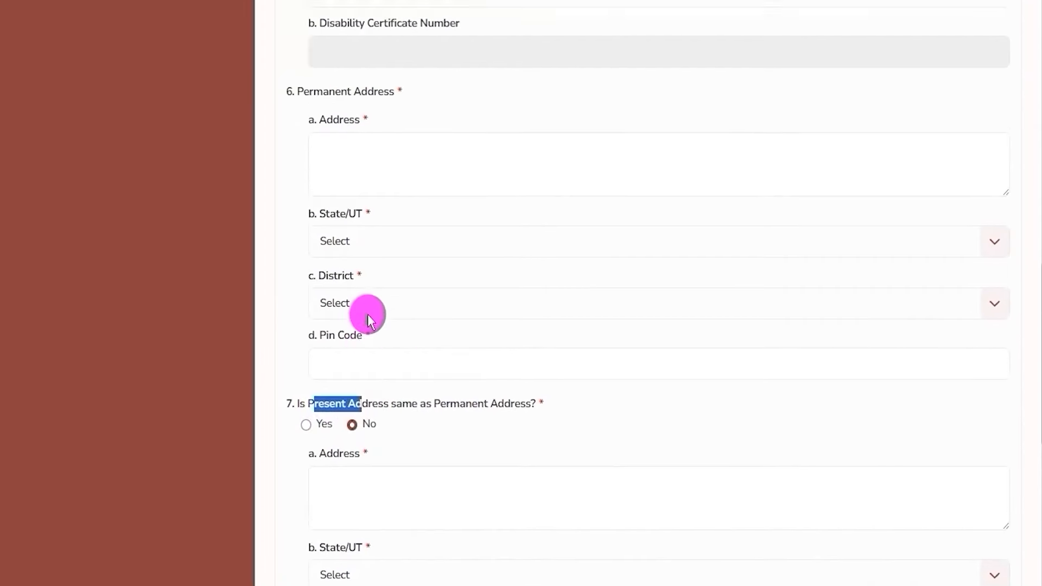
left_click_drag(323, 233, 373, 233)
scroll(409, 370, "down", 6)
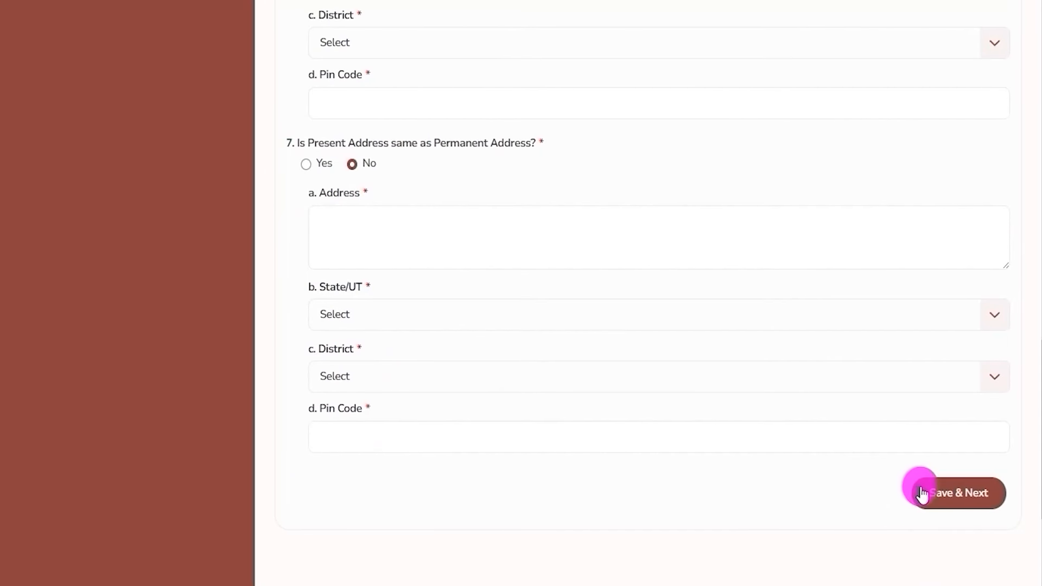
mouse_move(880, 461)
left_mouse_down()
mouse_move(965, 477)
mouse_move(1011, 504)
mouse_move(1019, 522)
left_mouse_up()
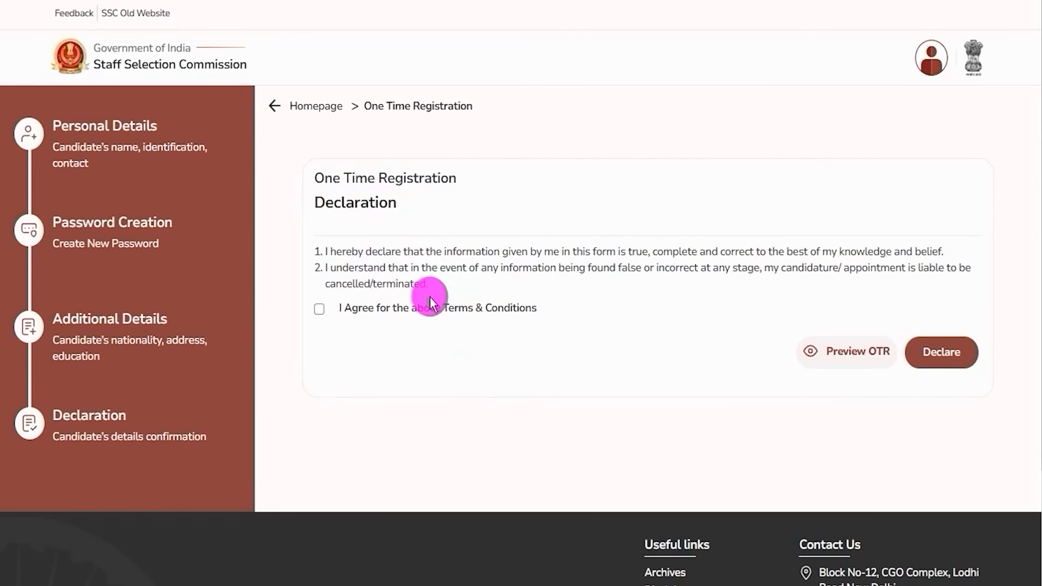
Mark Preview OTR on the Declaration page with an arrow, agree to the Terms & Conditions and submit the declaration.
left_click_drag(320, 203, 387, 203)
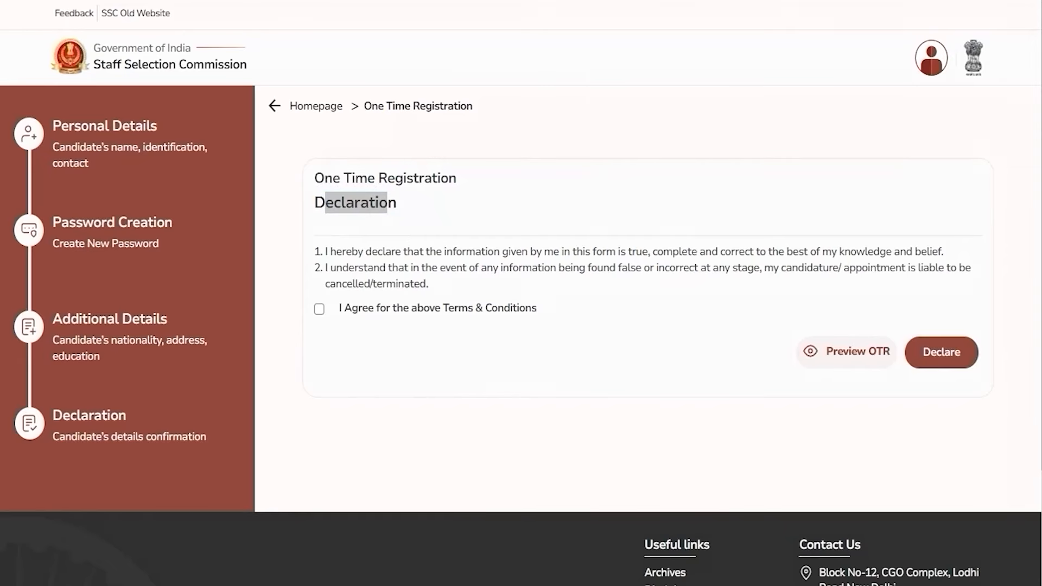
left_click_drag(826, 170, 837, 338)
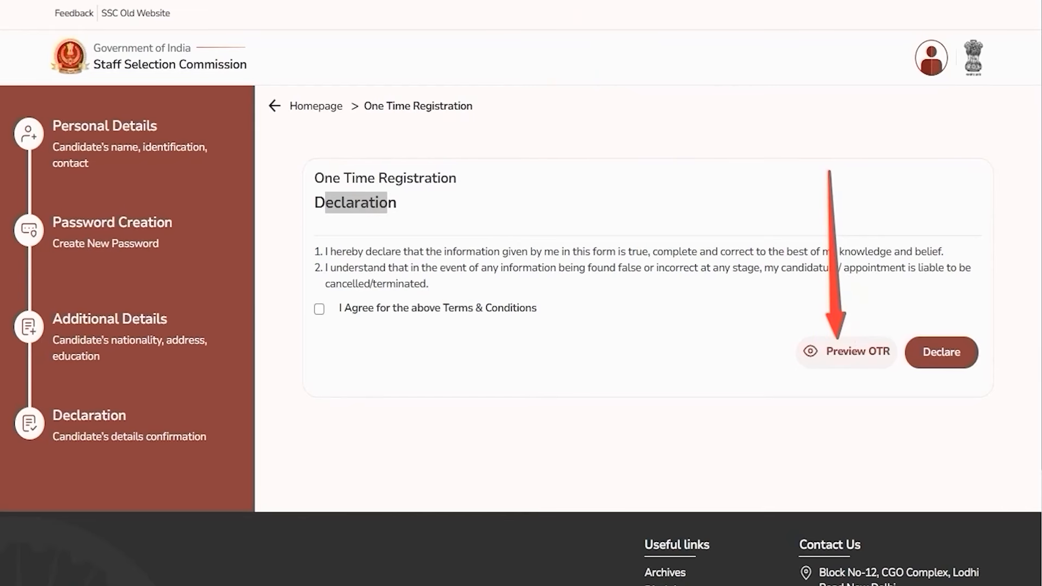
left_click(319, 309)
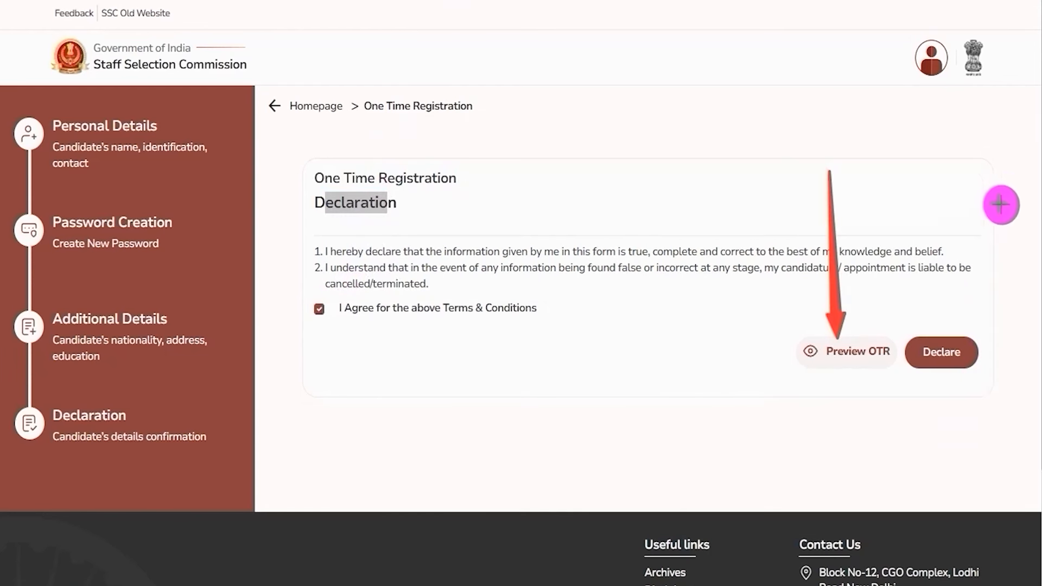
left_click(967, 348)
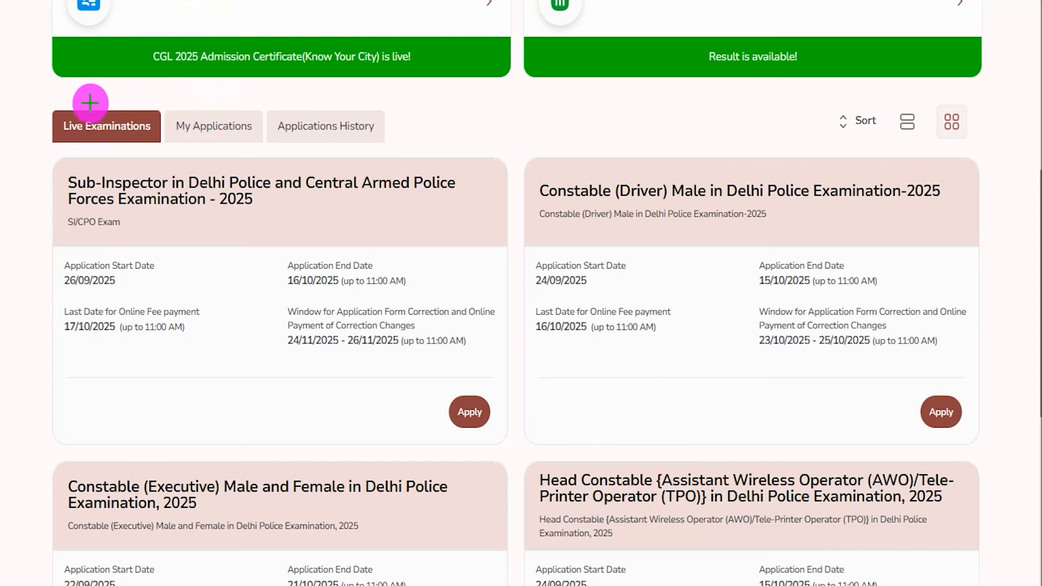
Box Live Examinations and the Sub-Inspector in Delhi Police and Central Armed Police Forces Examination - 2025 card, and point an arrow at its Apply option.
mouse_move(110, 99)
left_mouse_down()
mouse_move(144, 107)
mouse_move(163, 130)
mouse_move(159, 144)
left_mouse_up()
mouse_move(31, 154)
left_mouse_down()
mouse_move(163, 163)
mouse_move(347, 202)
mouse_move(471, 209)
mouse_move(497, 233)
mouse_move(519, 460)
left_mouse_up()
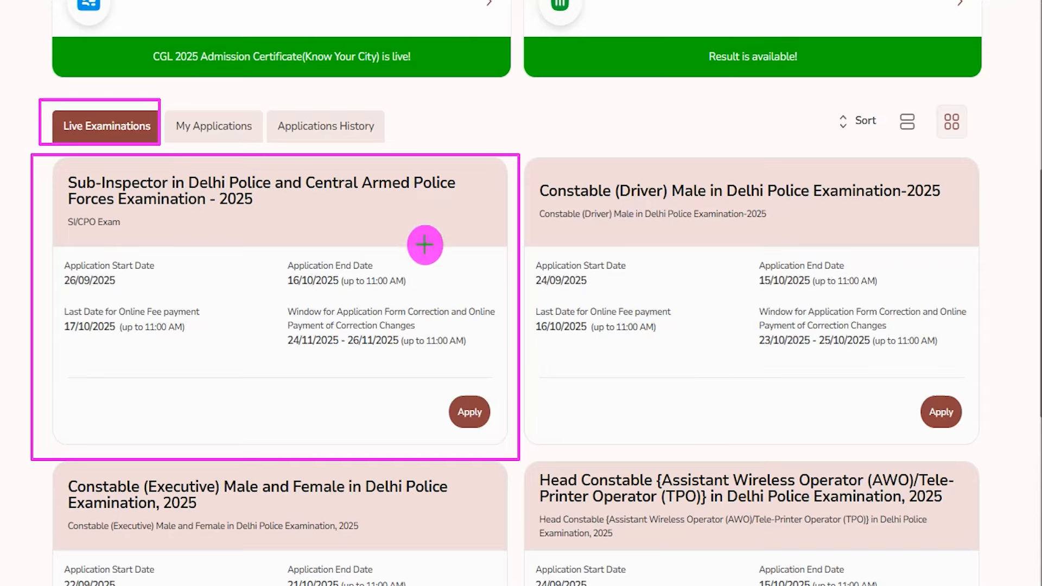
left_click_drag(278, 419, 442, 414)
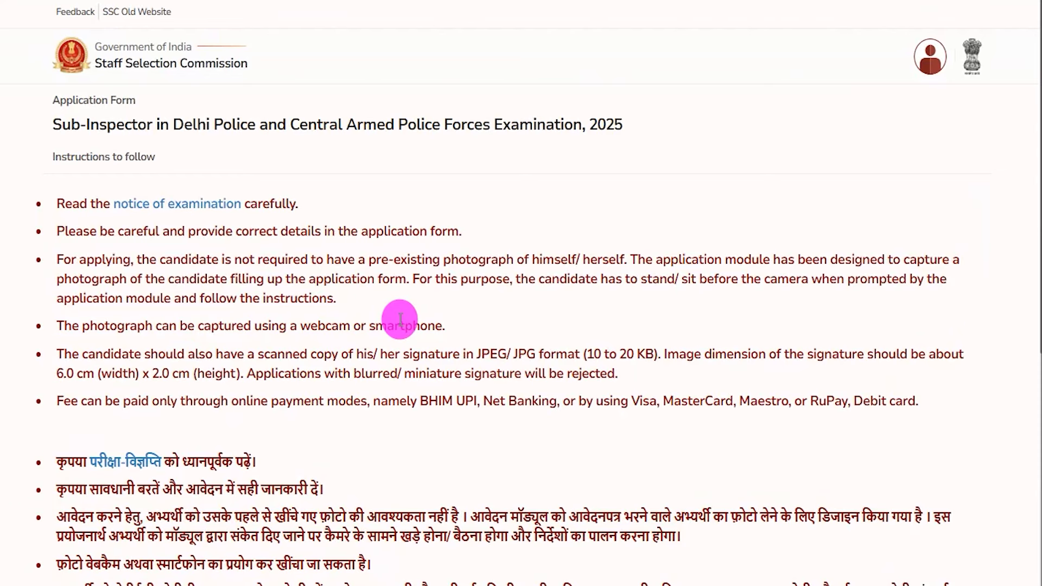
Read the Sub-Inspector application instructions in English and Hindi, highlighting the photograph rule, and point out the Fill Form option.
left_click_drag(222, 230, 313, 255)
left_click_drag(204, 298, 320, 373)
scroll(191, 344, "down", 3)
left_click_drag(185, 360, 288, 360)
scroll(288, 363, "down", 4)
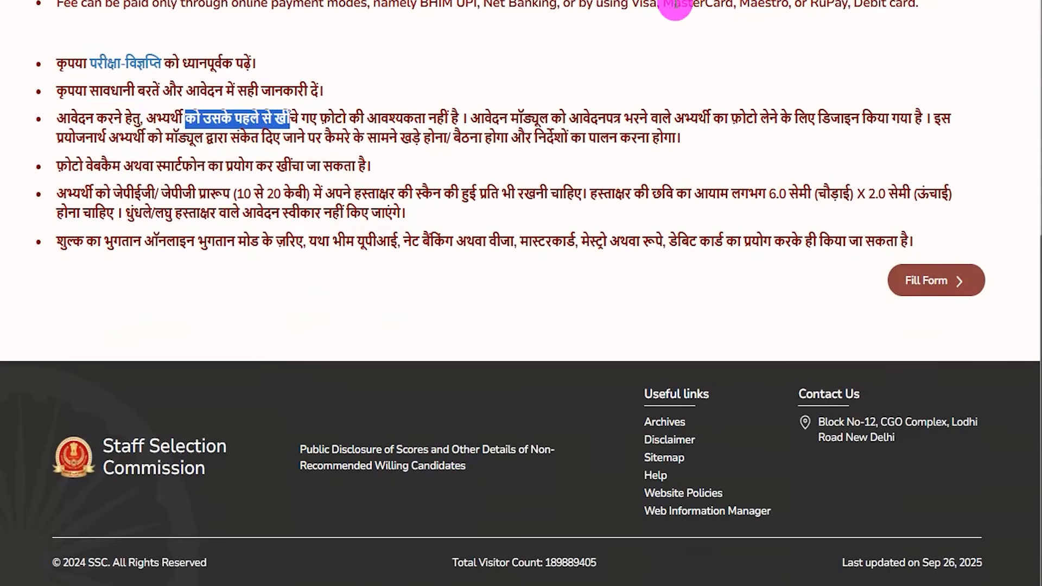
left_click(677, 1)
left_click_drag(646, 288, 862, 283)
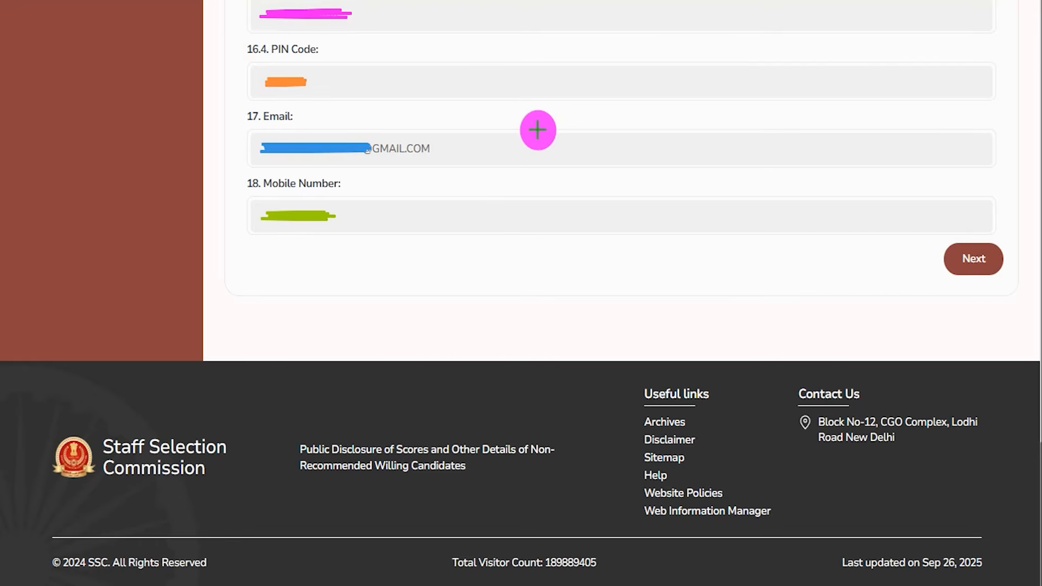
Tick the prefilled PIN Code, Email and Mobile Number entries with freehand marks and continue to Education Details.
left_click_drag(485, 110, 526, 45)
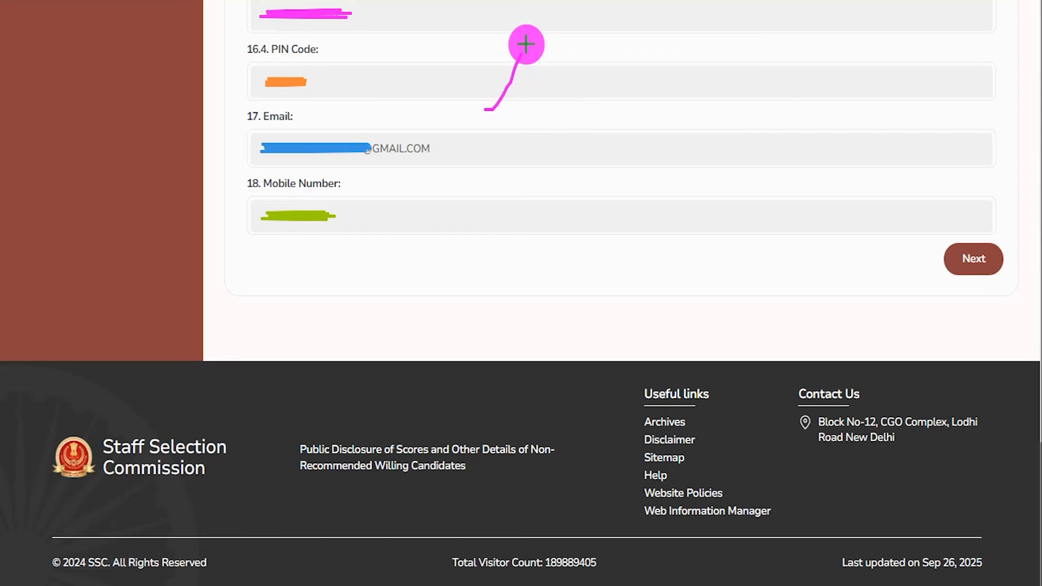
left_click_drag(389, 214, 422, 194)
left_click_drag(456, 147, 476, 139)
left_click_drag(388, 62, 425, 37)
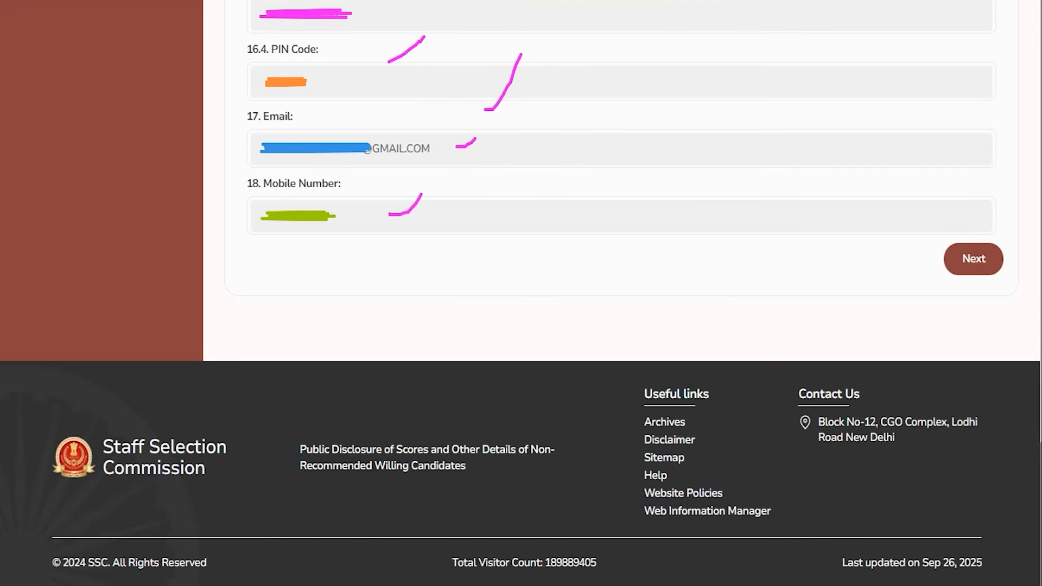
left_click_drag(706, 263, 852, 263)
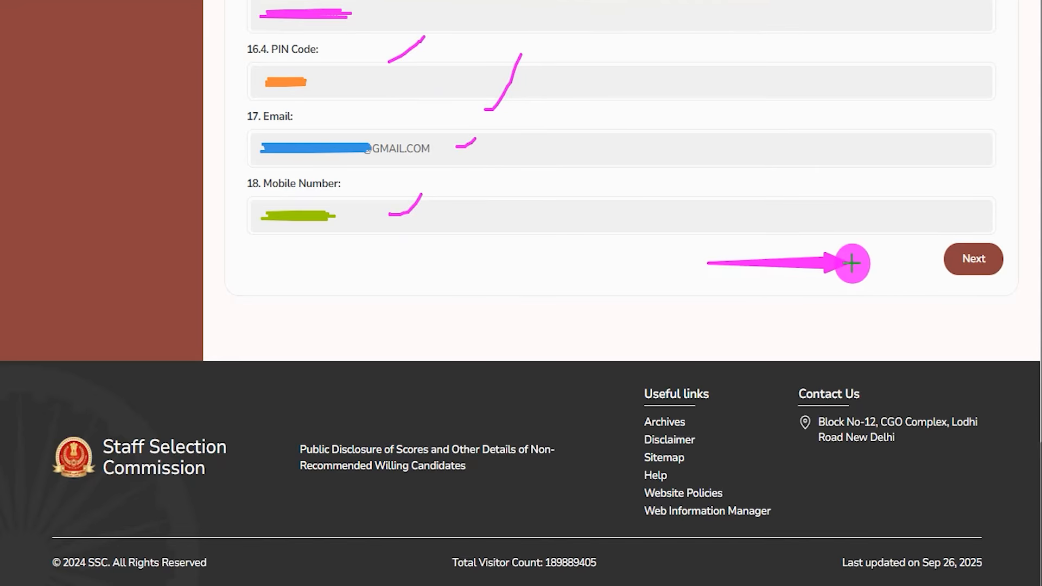
left_click(971, 259)
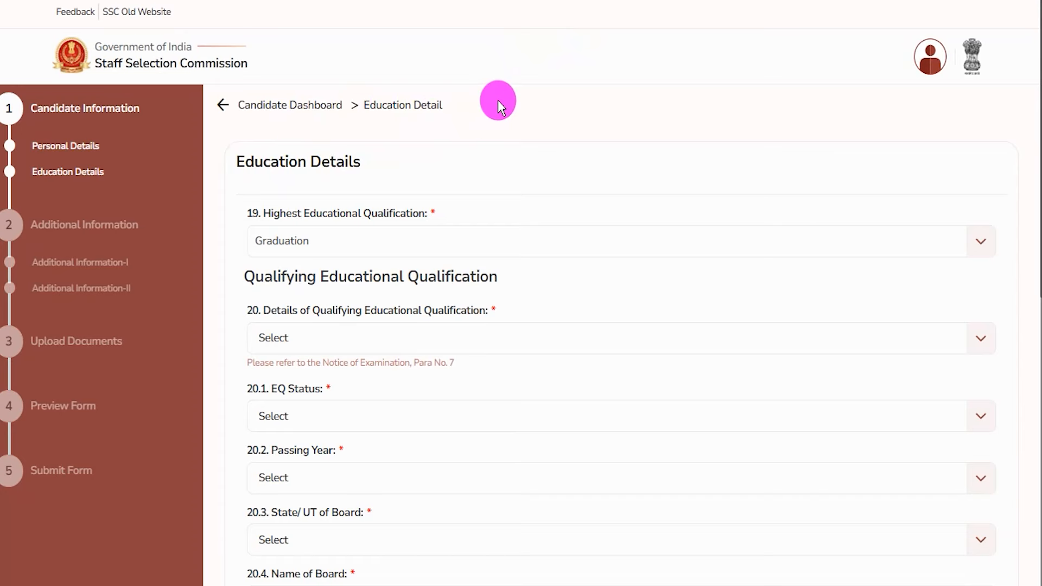
Highlight the Education Details heading and choose Graduation as the Highest Educational Qualification.
left_click_drag(245, 161, 351, 162)
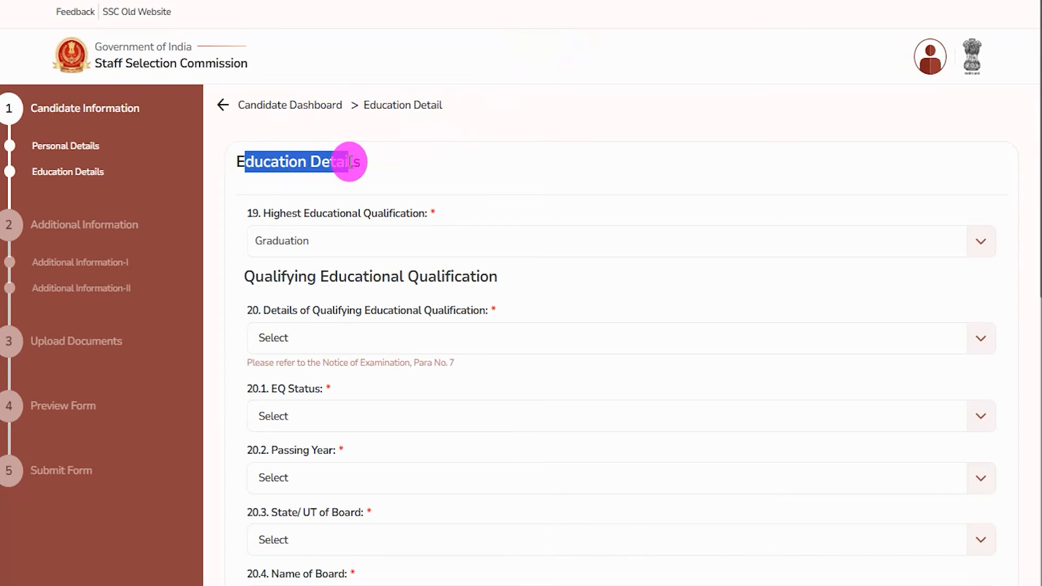
left_click(304, 240)
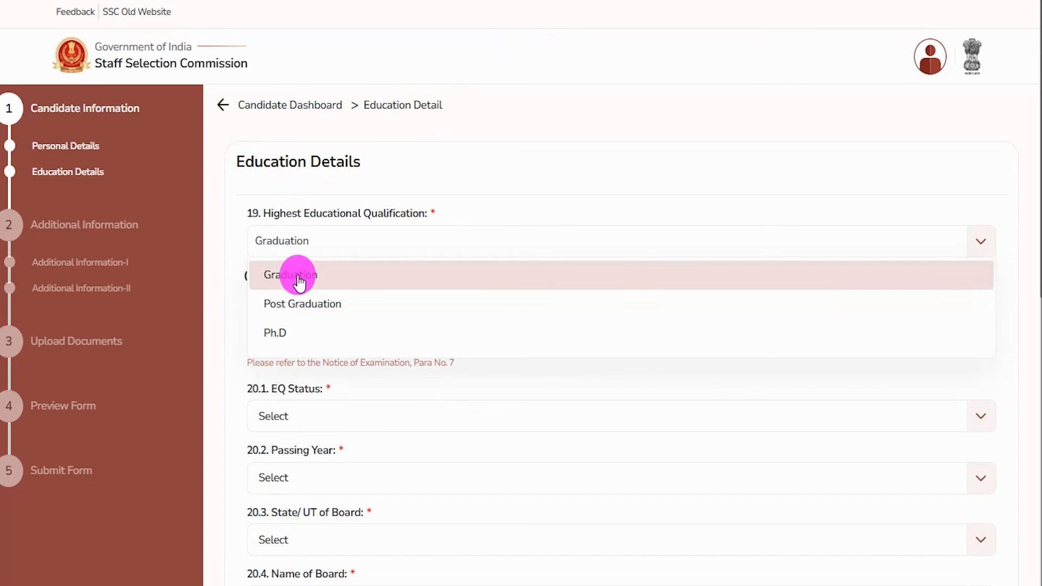
left_click(299, 275)
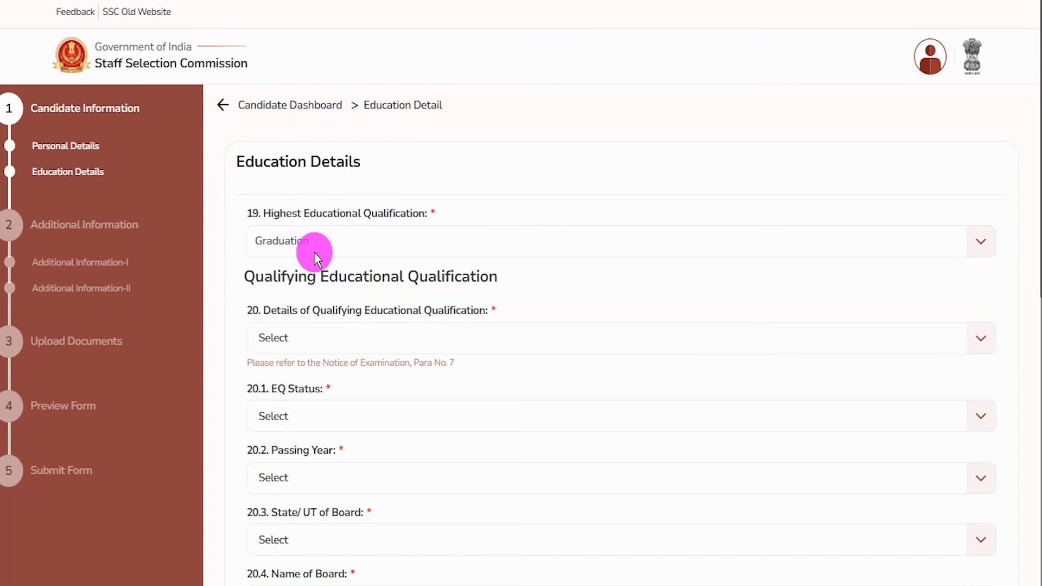
Highlight the Qualifying Educational Qualification heading and set the Details of Qualifying Educational Qualification to Graduation.
scroll(313, 256, "down", 2)
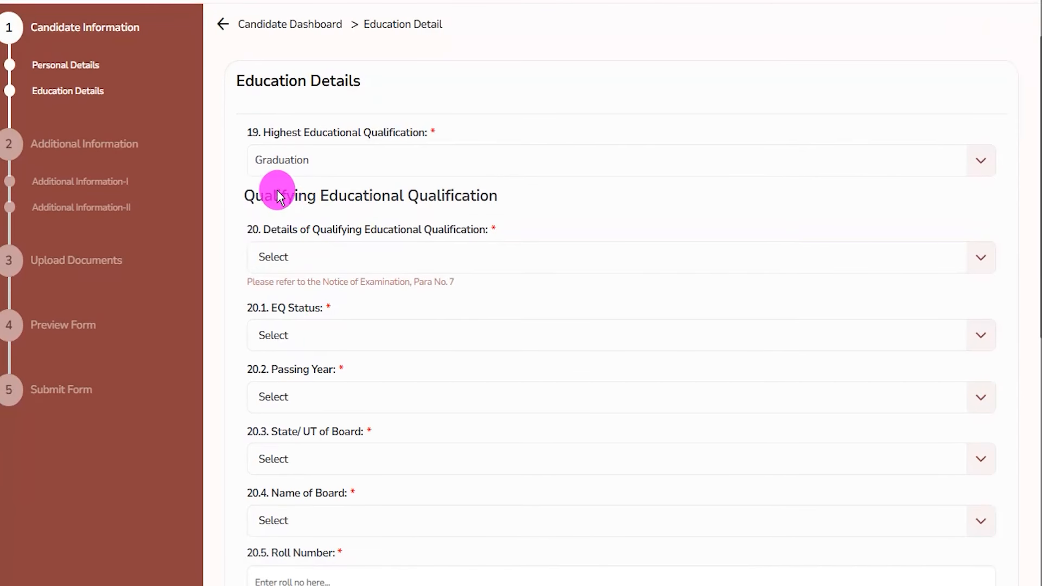
left_click_drag(273, 194, 330, 196)
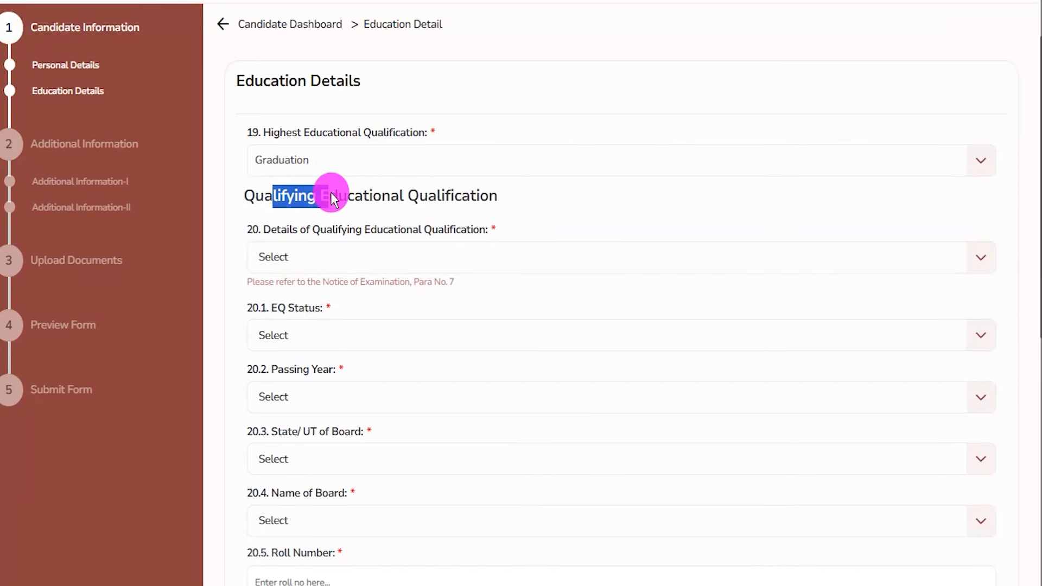
left_click(376, 256)
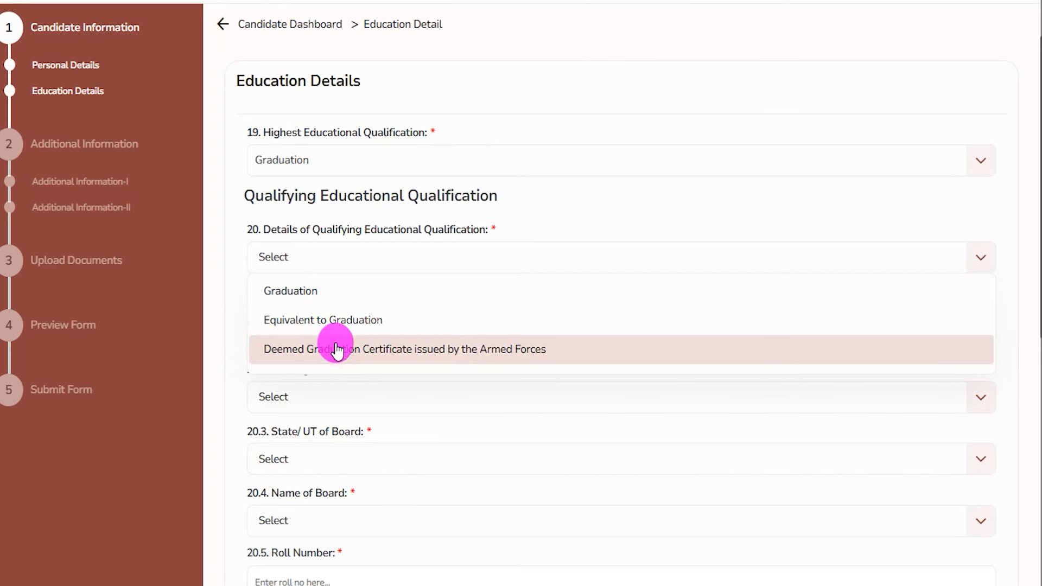
left_click(303, 293)
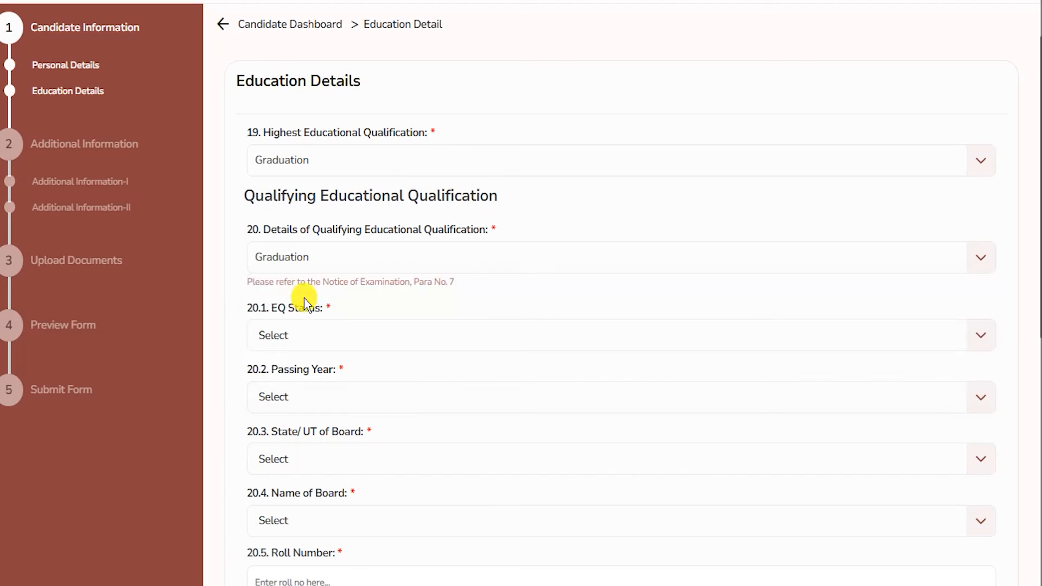
Set the EQ Status to Passed and the Passing Year to 2023.
left_click(306, 334)
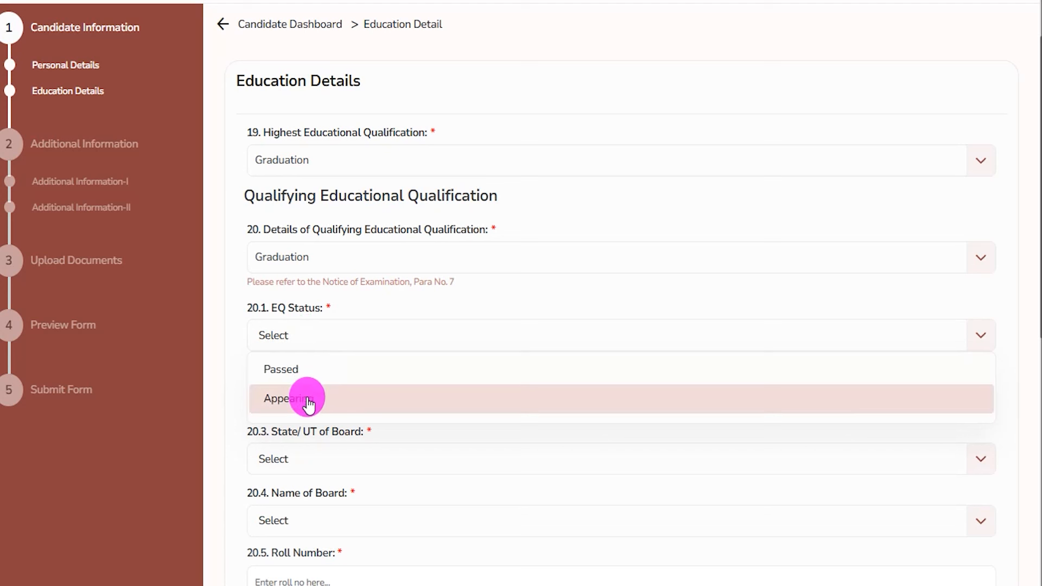
left_click(299, 367)
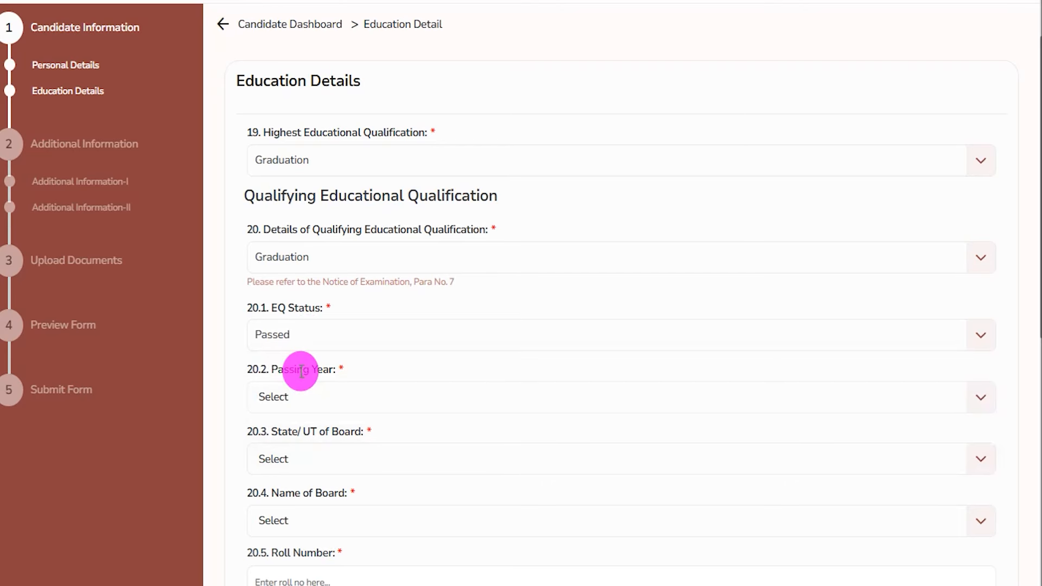
scroll(301, 371, "down", 3)
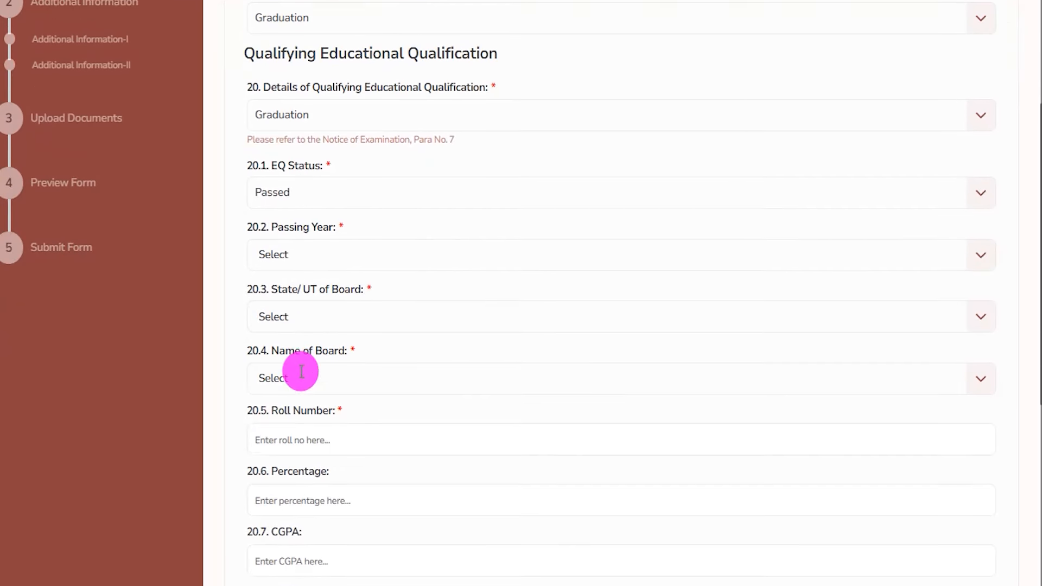
left_click(307, 235)
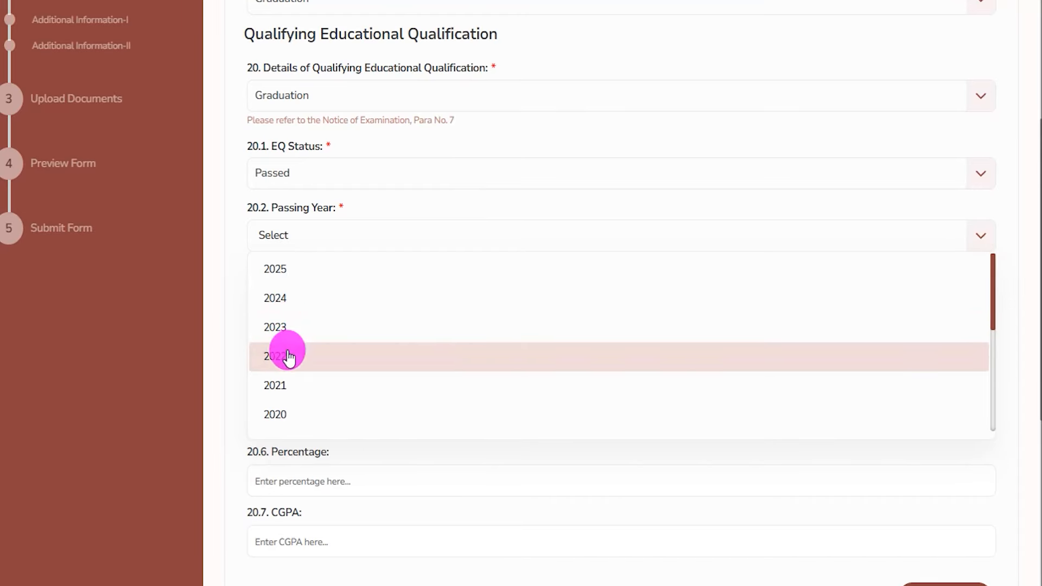
left_click(283, 327)
Set the State/UT of Board to Uttar Pradesh and the Name of Board to ALIGARH MUSLIM UNIVERSITY.
left_click(305, 296)
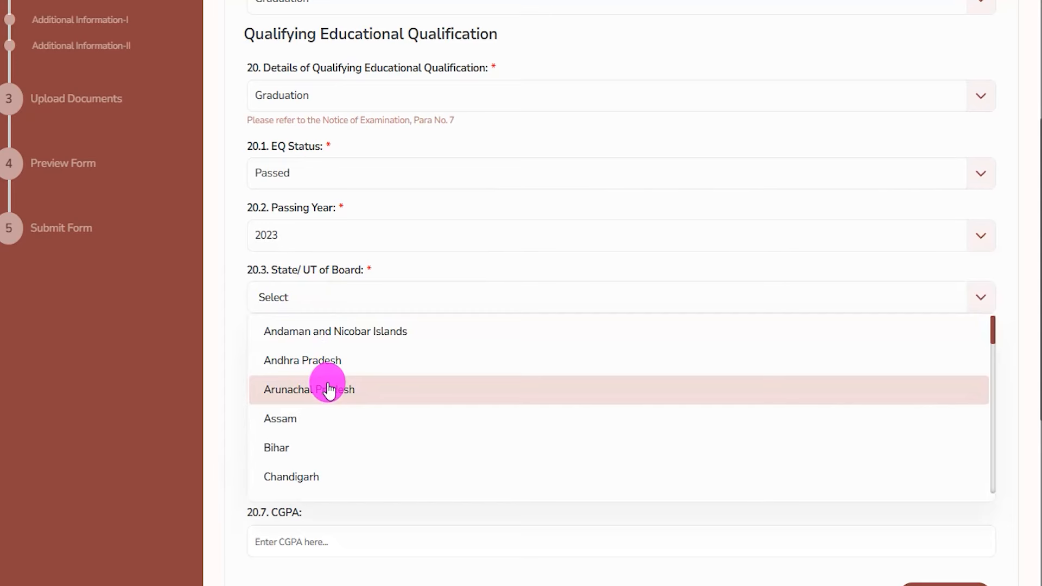
scroll(330, 390, "down", 13)
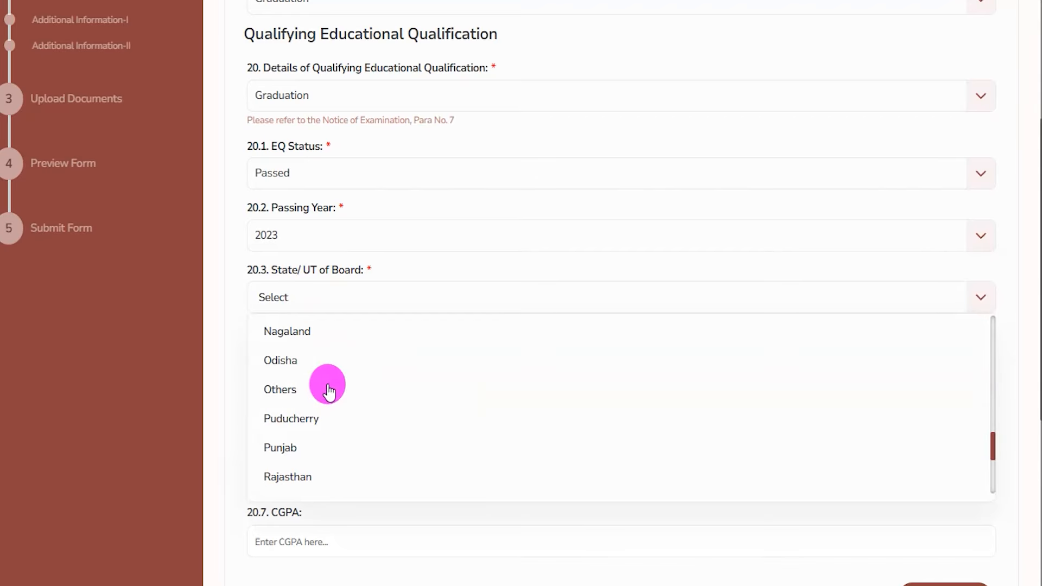
scroll(305, 413, "down", 4)
left_click(305, 446)
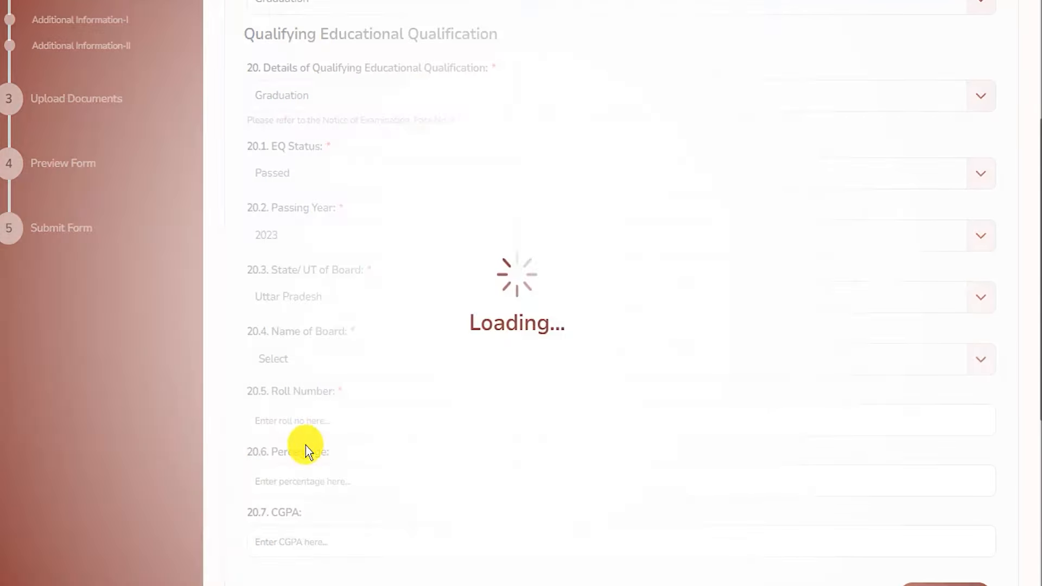
left_click(323, 360)
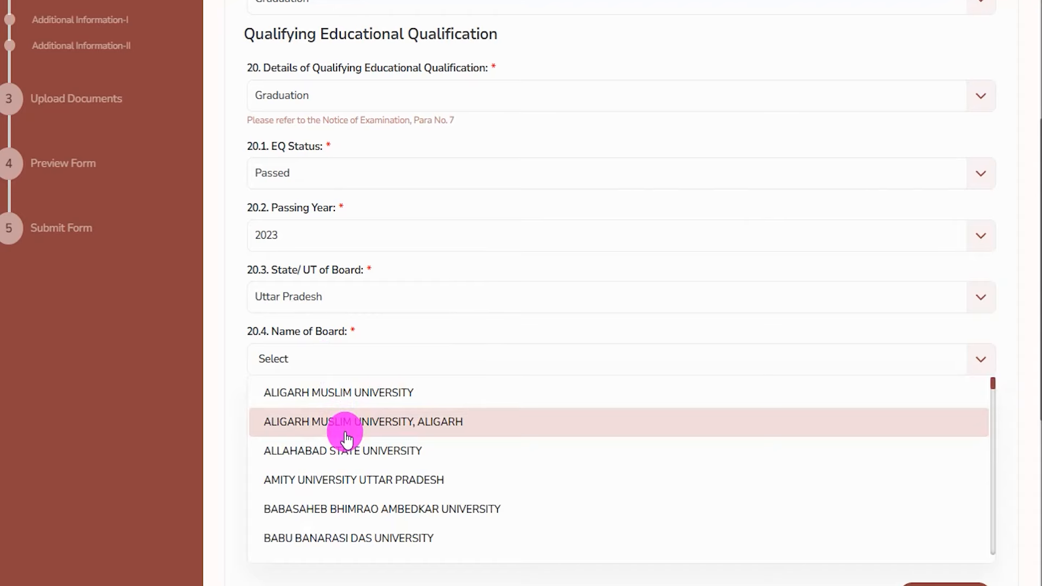
left_click(369, 396)
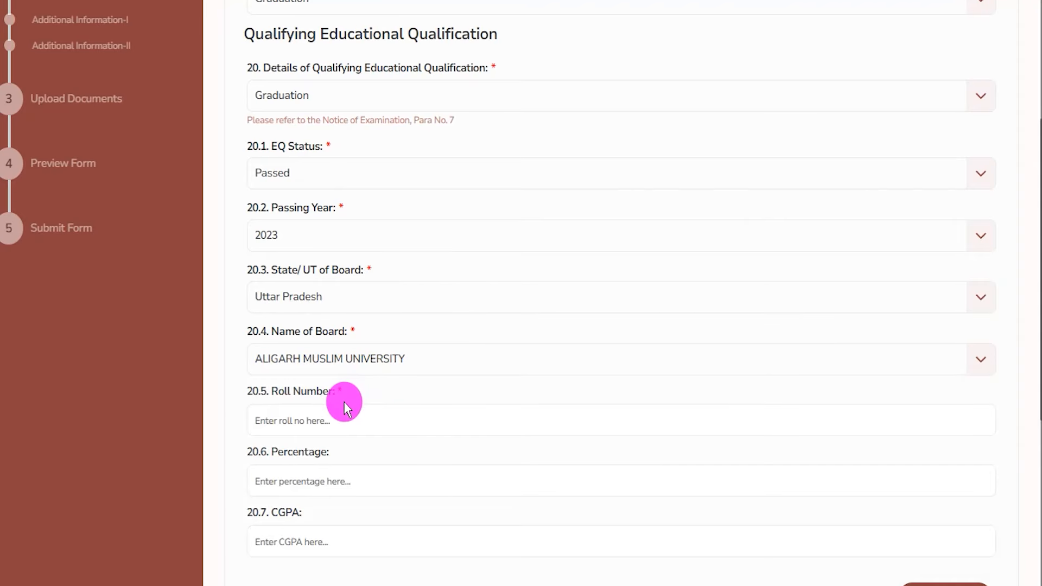
Focus the empty Roll Number field, highlight the Percentage and CGPA labels, and save Education Details to continue to Additional Information-I.
scroll(343, 401, "down", 3)
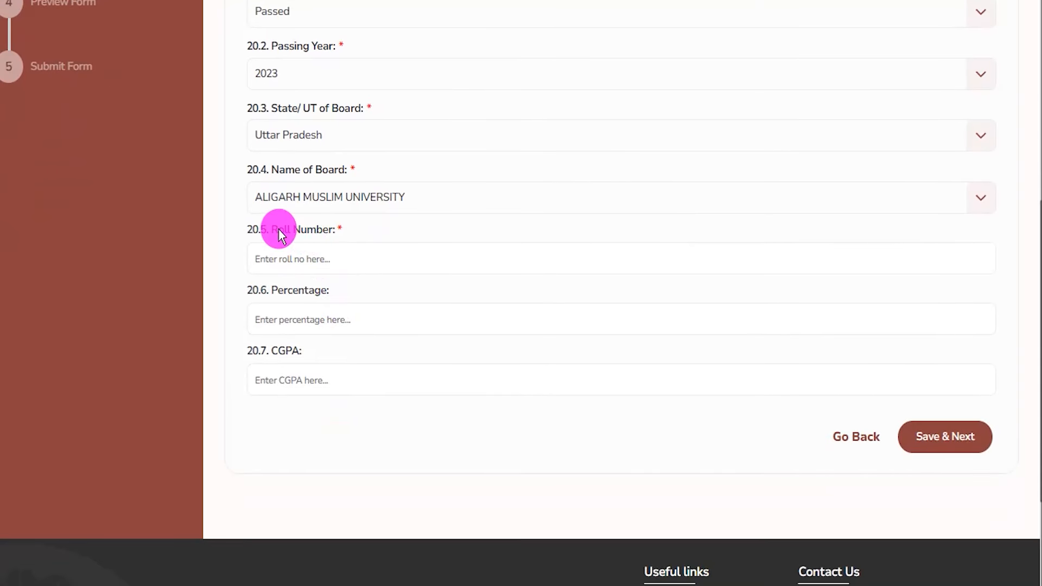
left_click(299, 257)
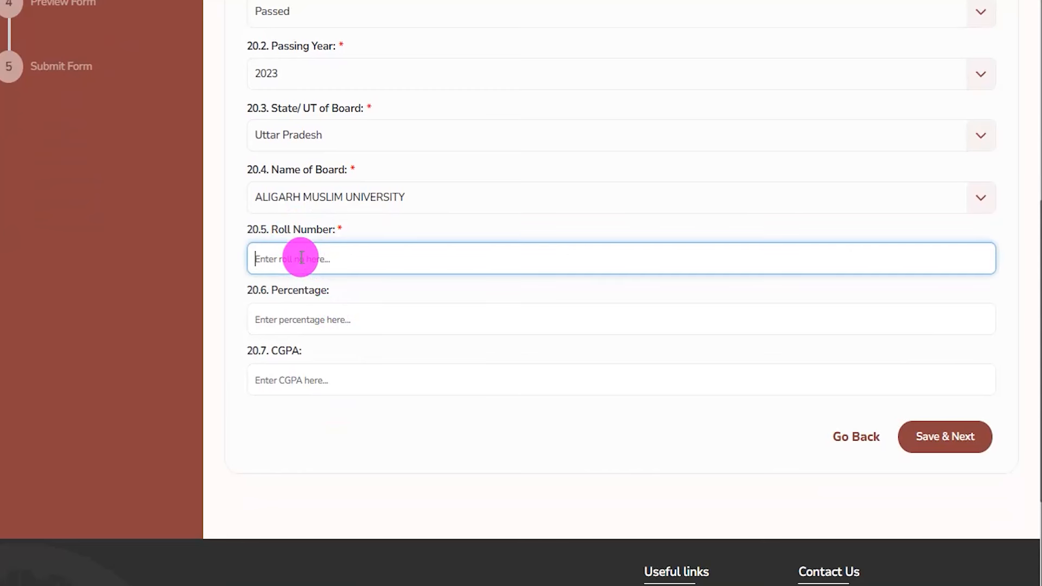
left_click_drag(277, 291, 314, 290)
double_click(291, 351)
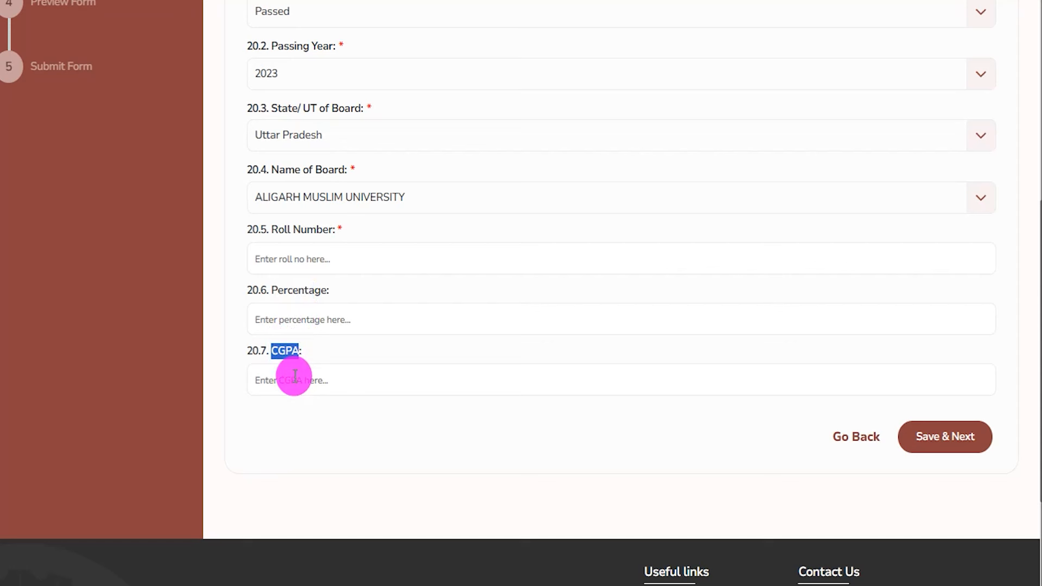
left_click(588, 1)
left_click_drag(1008, 244, 972, 408)
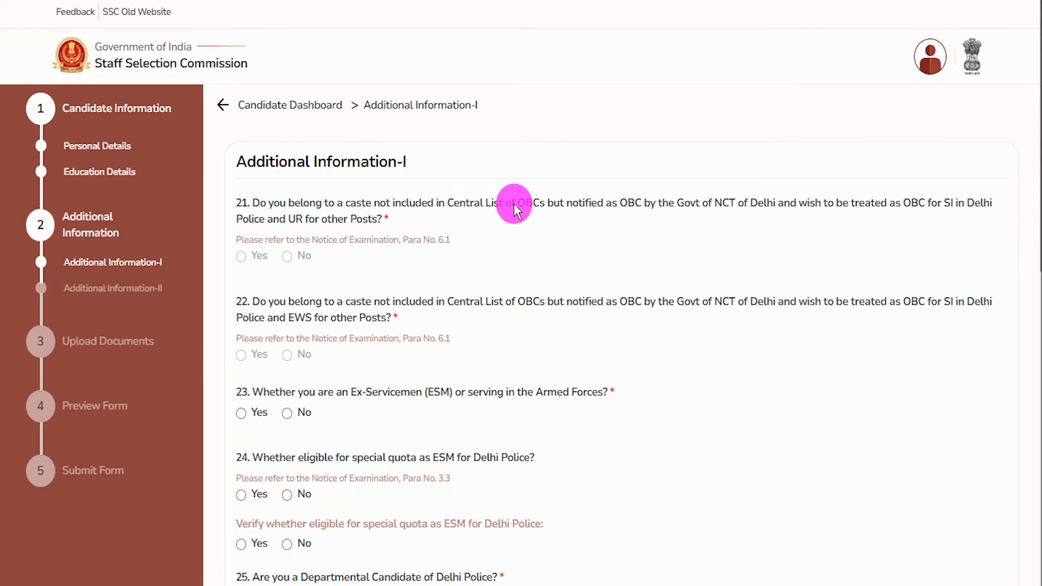
Highlight the Additional Information-I heading and the wording of question 21 about castes not included in the Central List of OBCs.
left_click_drag(256, 162, 385, 161)
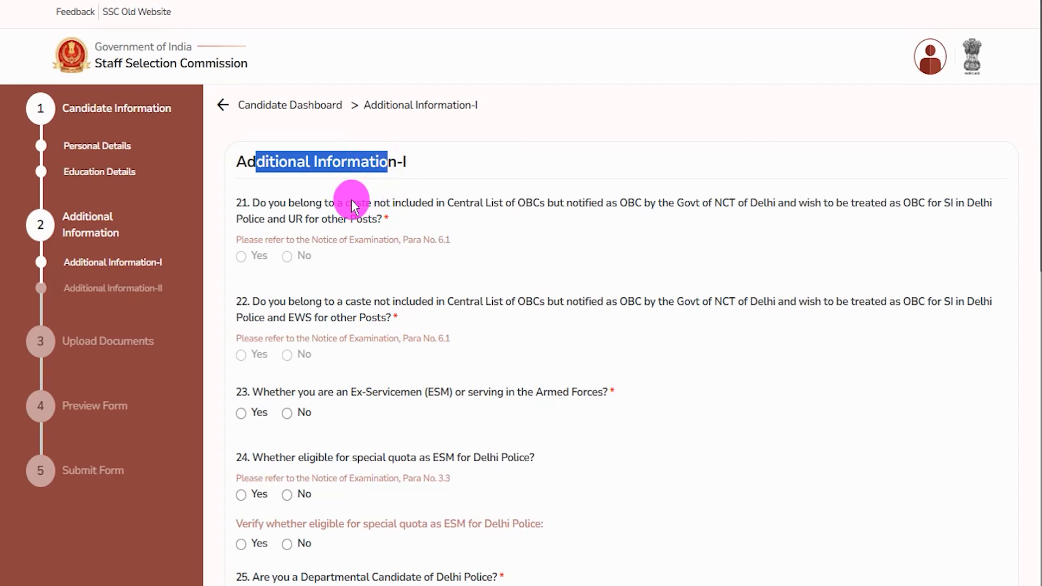
left_click_drag(316, 202, 426, 205)
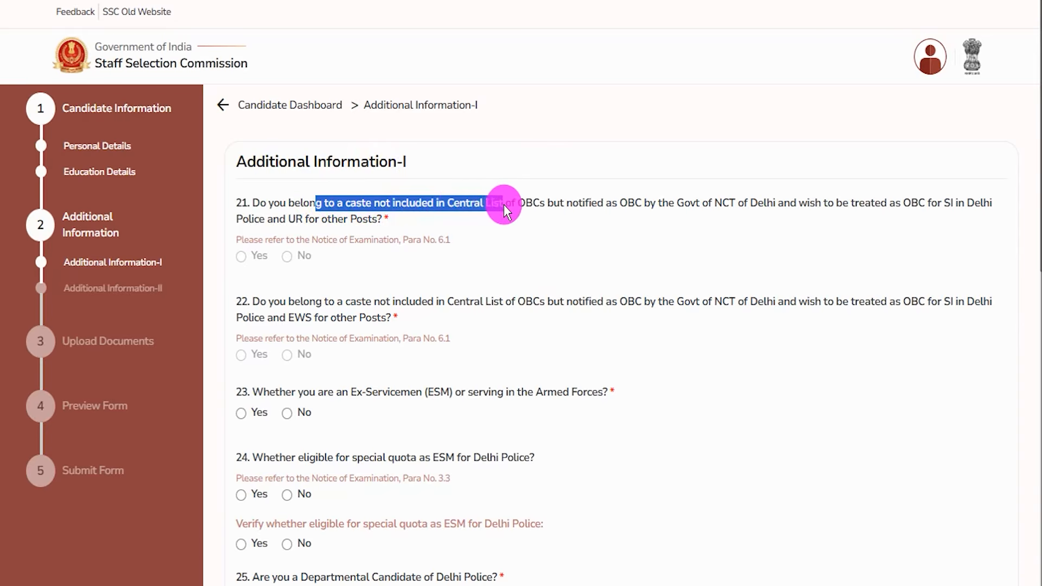
left_click(299, 344)
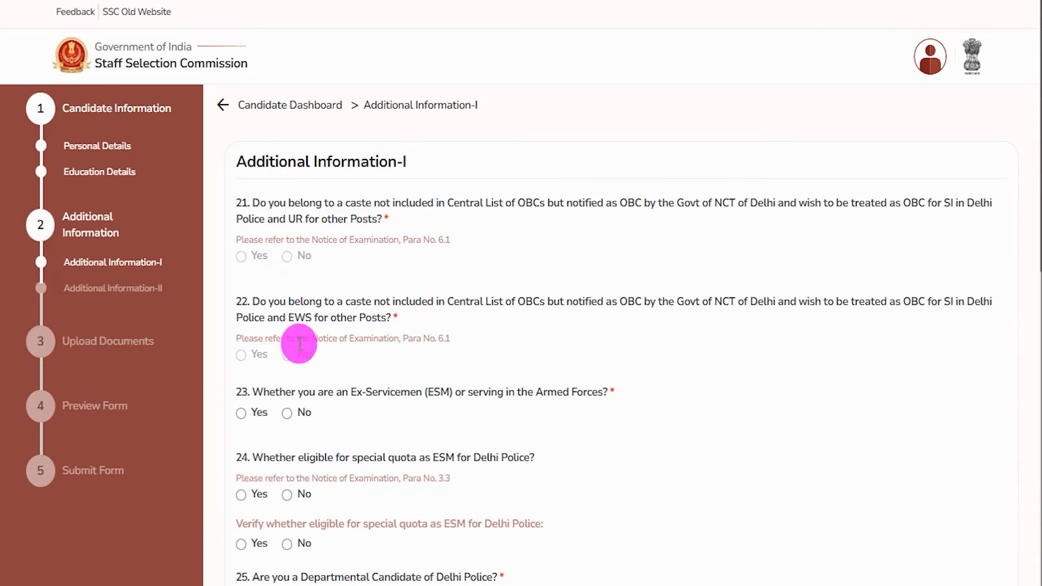
left_click_drag(365, 203, 462, 205)
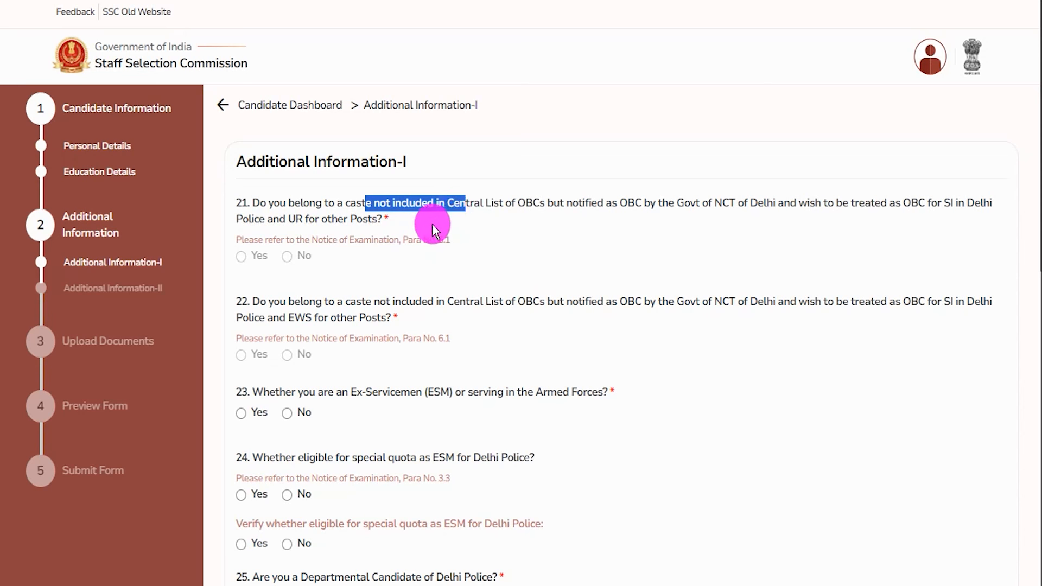
left_click(344, 308)
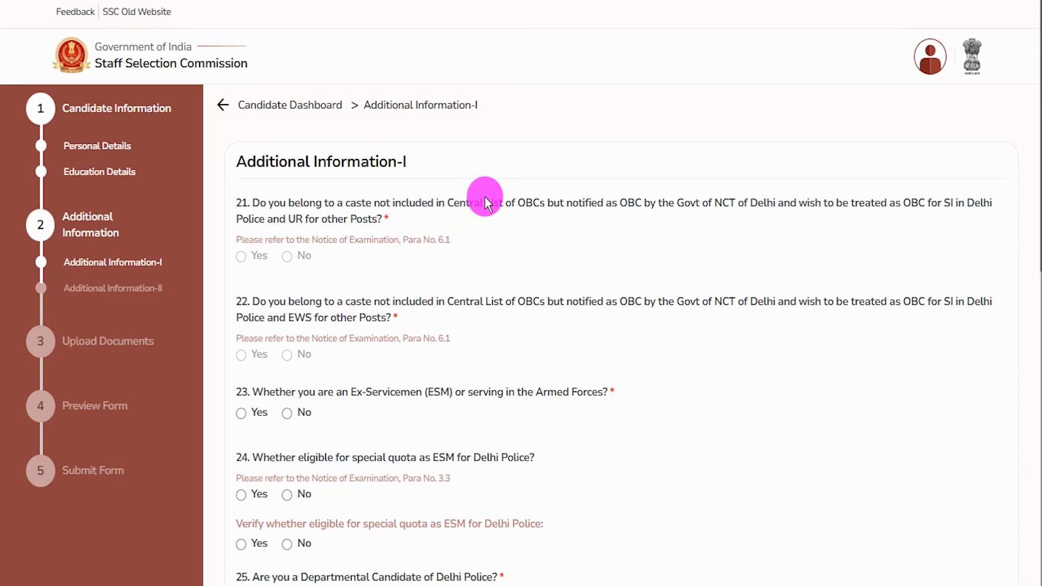
left_click_drag(524, 201, 533, 204)
left_click(256, 258)
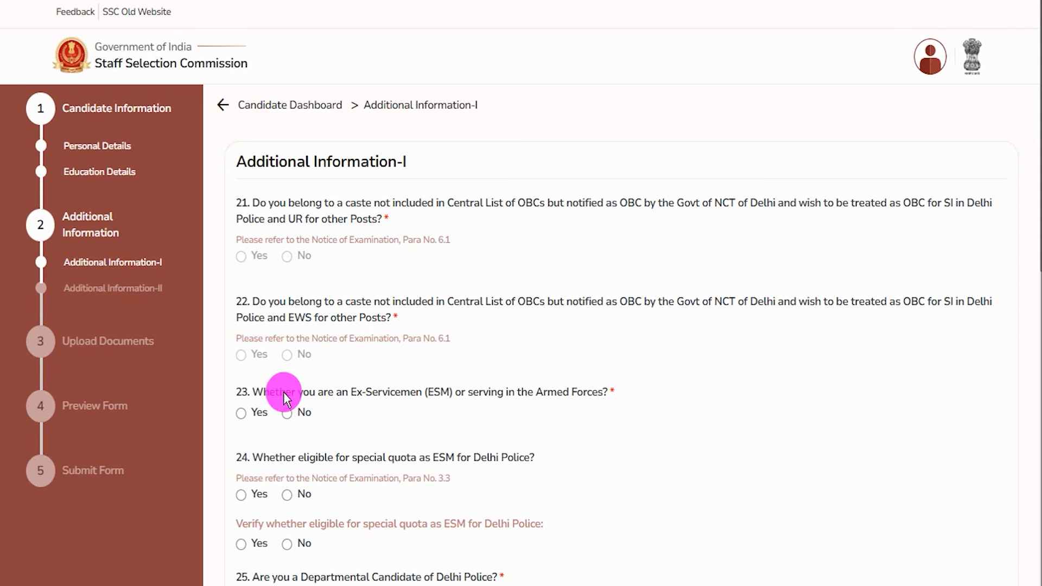
Answer Yes to the Ex-Servicemen question 23 and examine its joining date, discharge date and length of service fields.
left_click_drag(276, 392, 371, 389)
left_click_drag(477, 391, 575, 392)
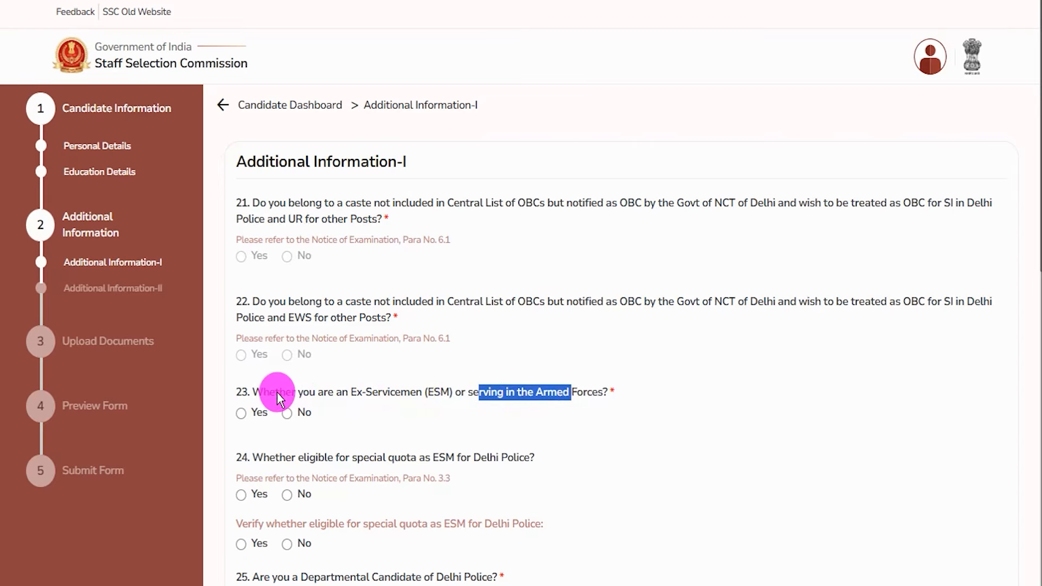
left_click(242, 412)
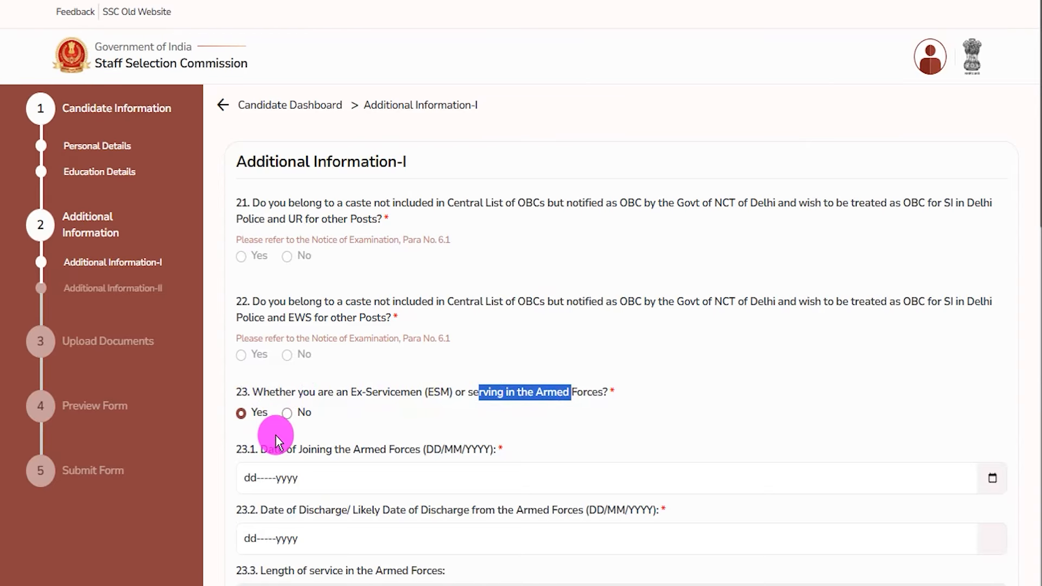
scroll(275, 434, "down", 3)
left_click(320, 316)
left_click(386, 318)
left_click(386, 318)
left_click(442, 380)
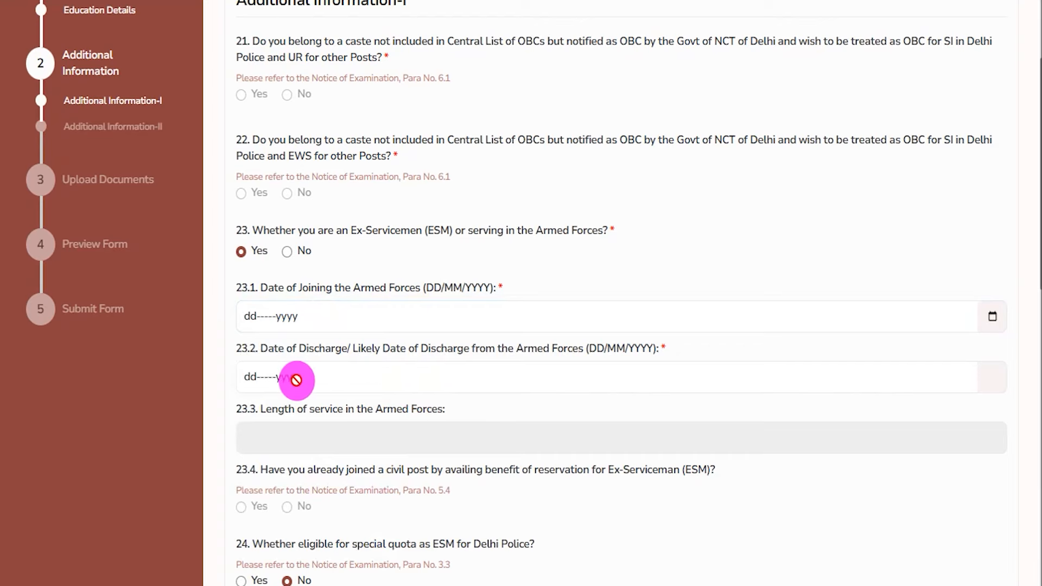
left_click_drag(303, 409, 326, 438)
left_click(318, 438)
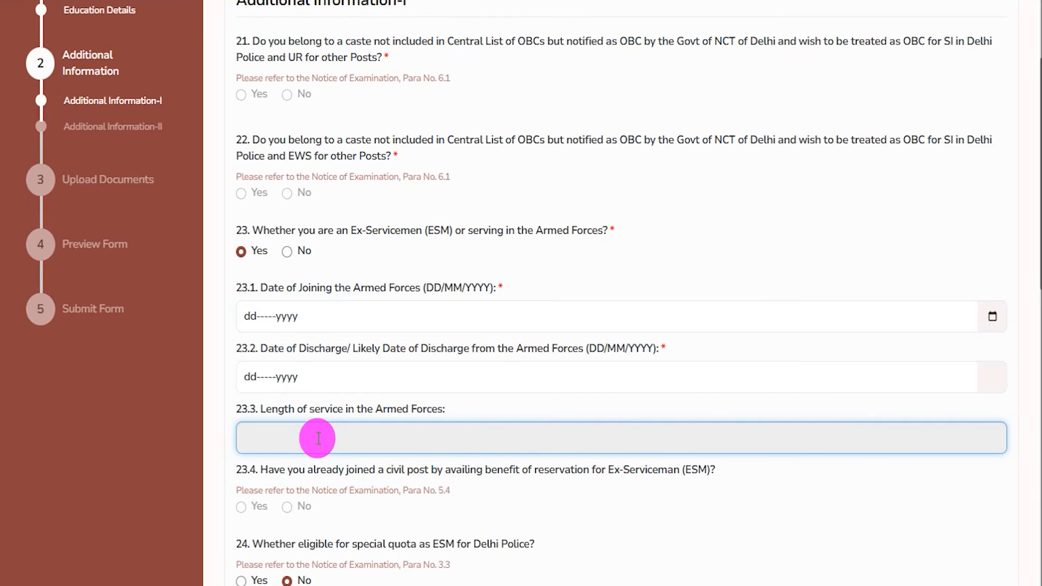
Answer No to the Ex-Servicemen question 23 and highlight question 24 on the Delhi Police special quota with its verification line.
left_click(287, 252)
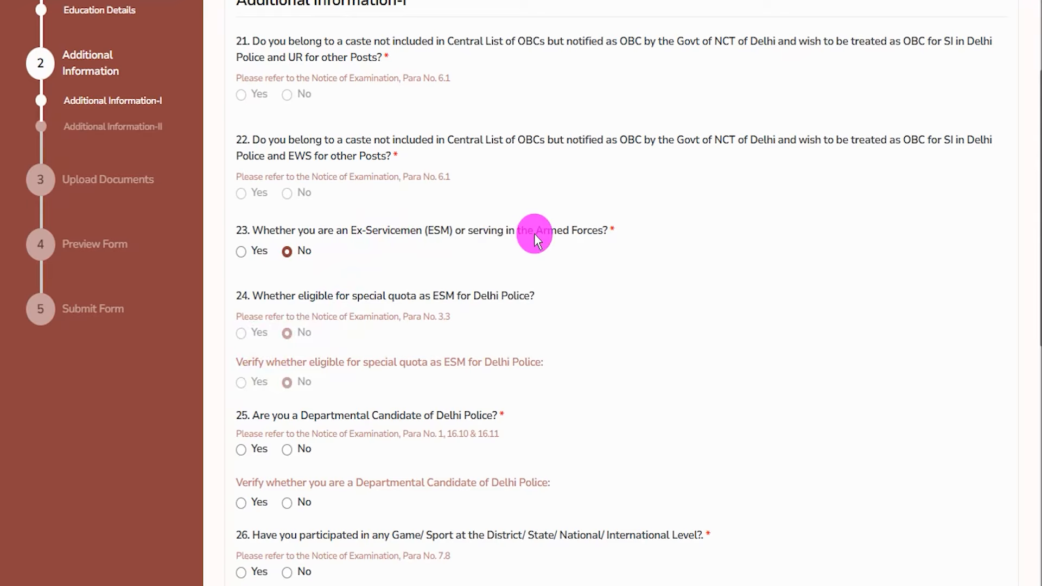
left_click_drag(316, 298, 364, 300)
left_click_drag(326, 361, 375, 370)
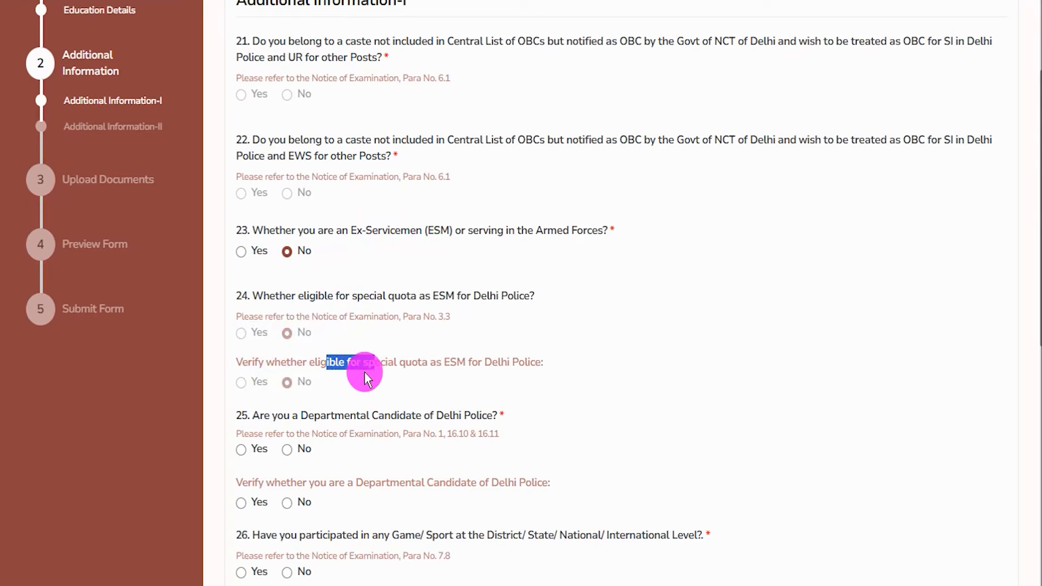
Highlight question 25 about being a Departmental Candidate of Delhi Police and answer No to both the question and its verification.
left_click_drag(267, 414, 411, 420)
scroll(288, 223, "down", 4)
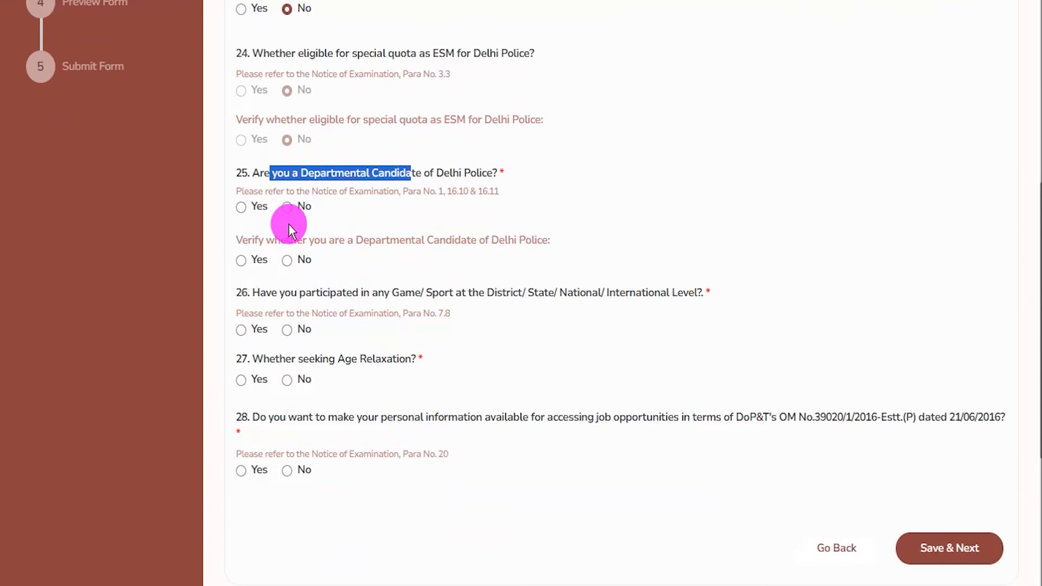
left_click(245, 208)
mouse_move(248, 240)
left_mouse_down()
mouse_move(360, 255)
mouse_move(247, 258)
left_mouse_up()
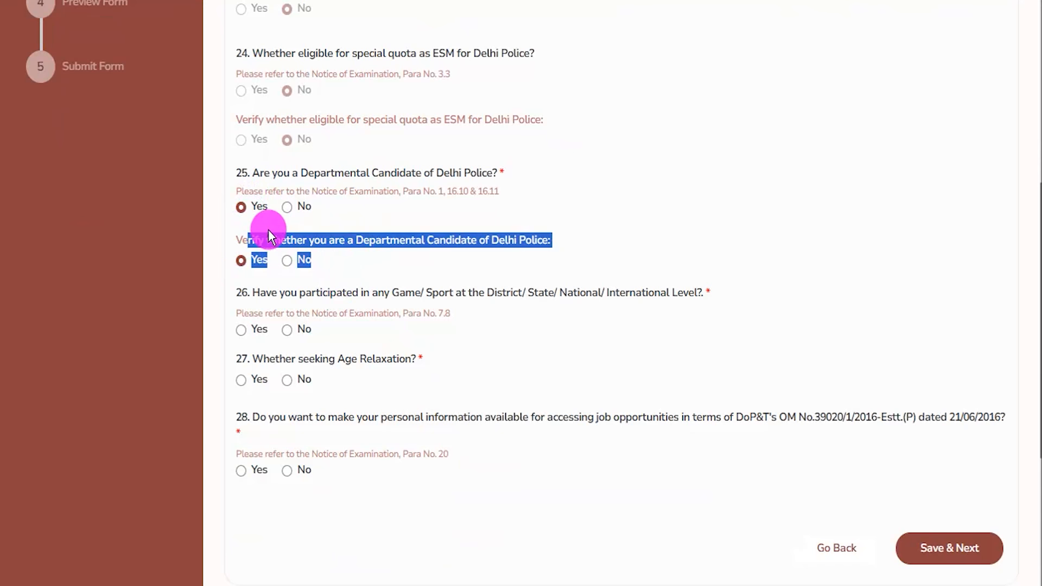
left_click(286, 206)
left_click(286, 261)
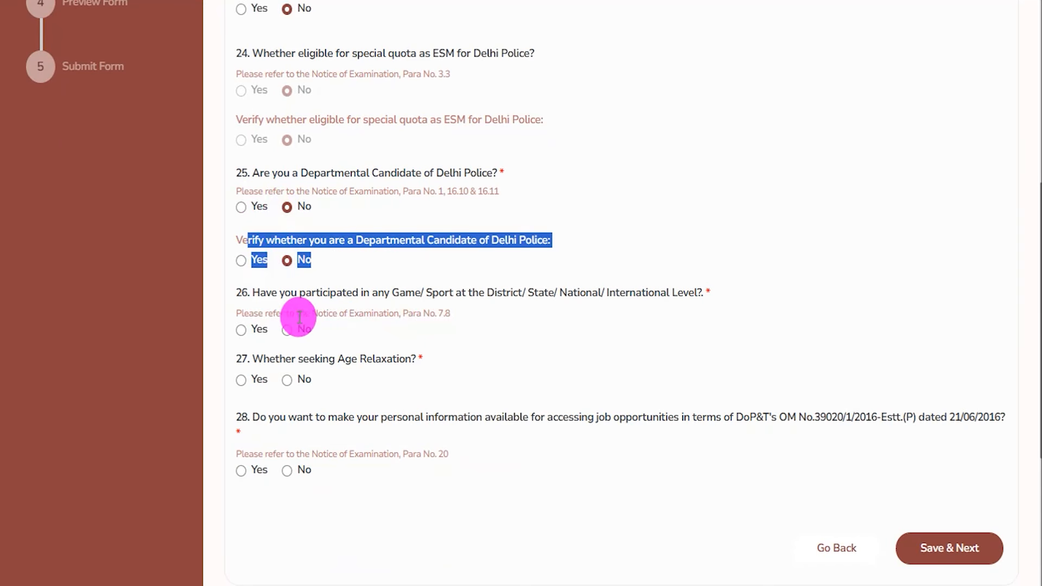
Highlight question 26 on sports participation, answer Yes, choose Archery as the sport and open the Level of Participation options.
left_click(382, 300)
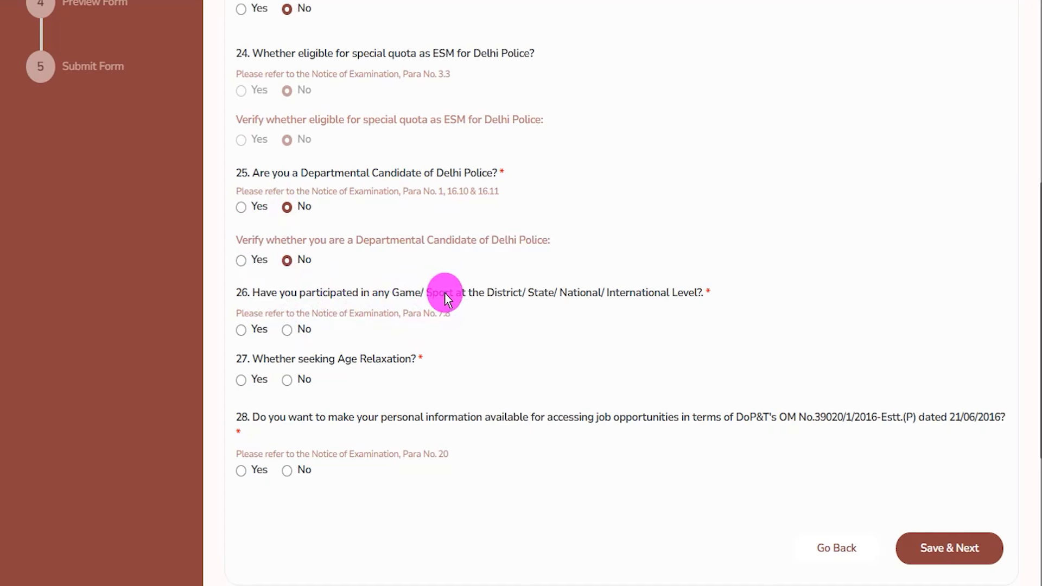
left_click_drag(428, 295, 572, 295)
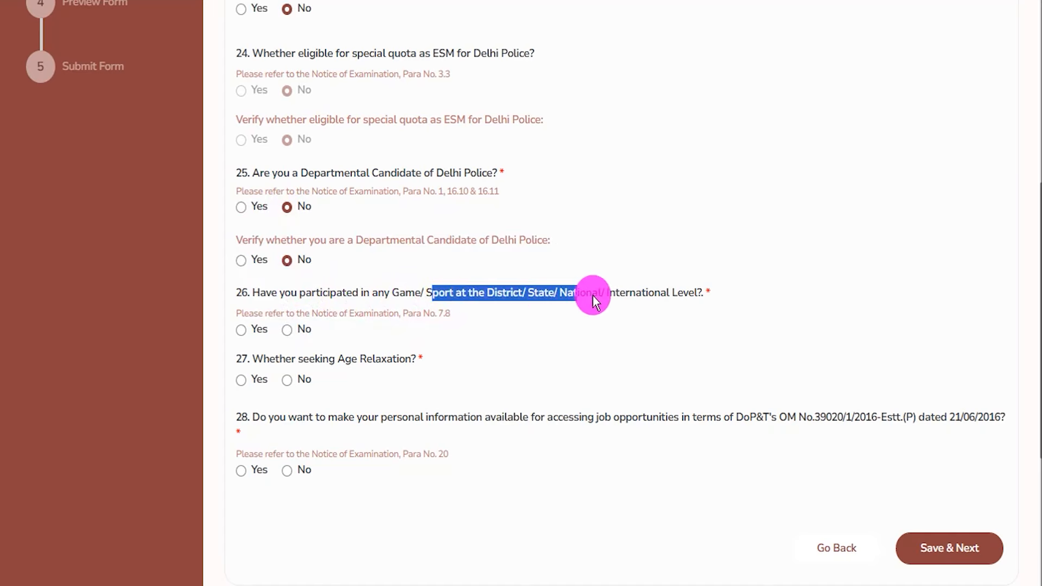
left_click(620, 299)
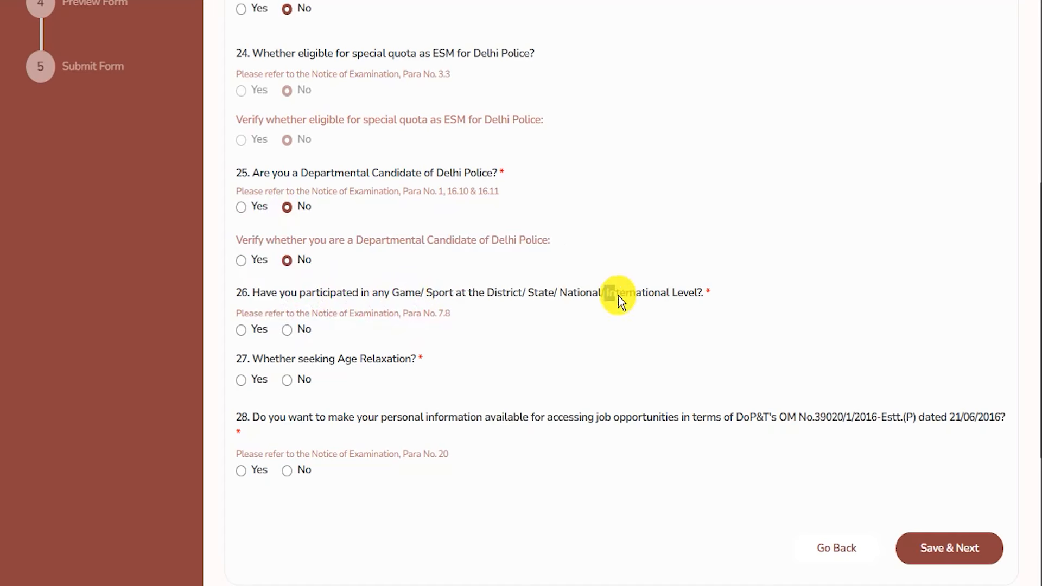
left_click(242, 330)
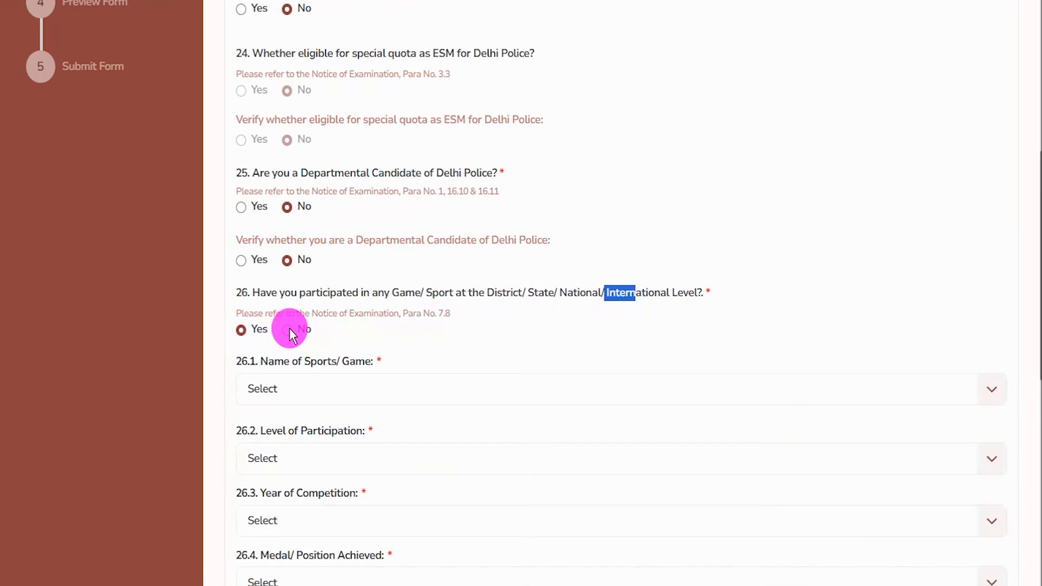
left_click(300, 388)
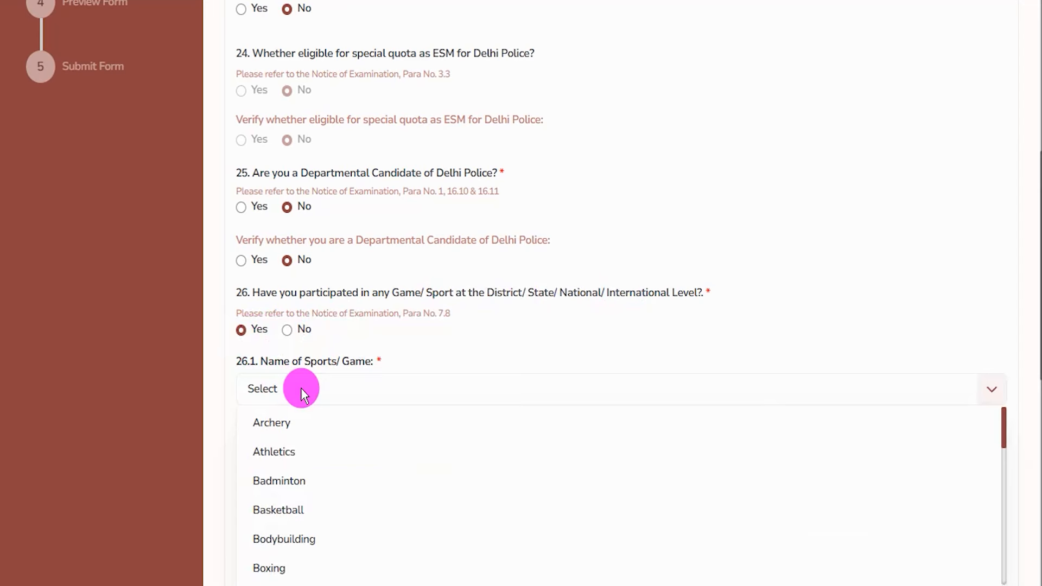
left_click(288, 423)
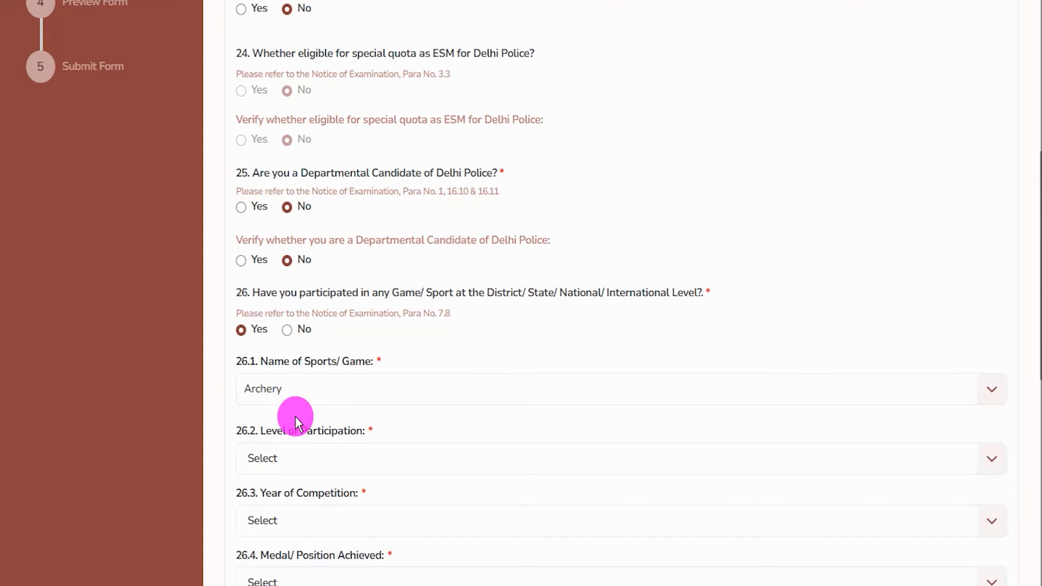
left_click(309, 457)
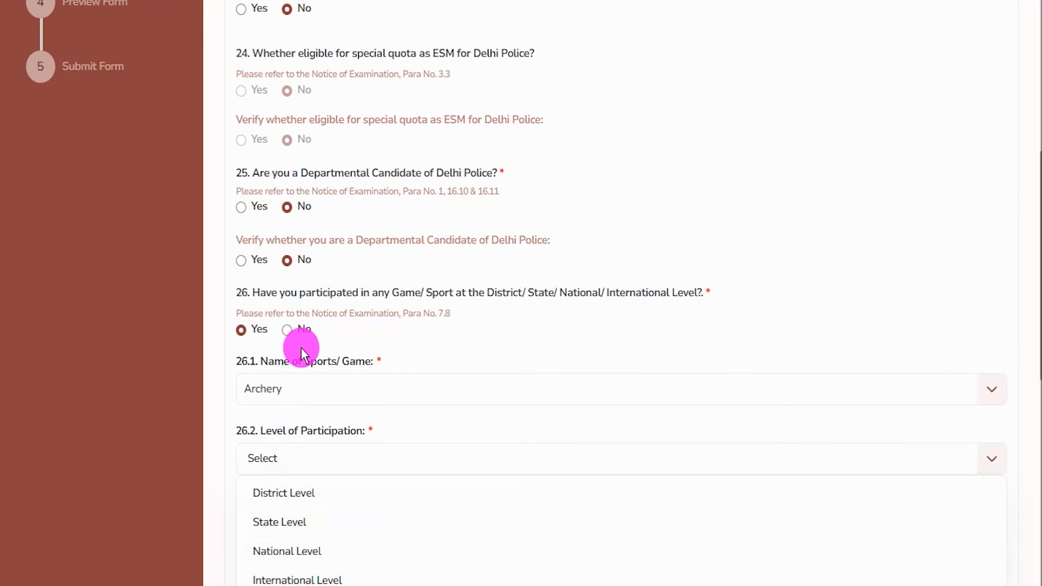
Answer No to the sports participation question 26, and Yes to Age Relaxation with the code 01 - SC/ST.
left_click_drag(330, 293, 423, 293)
left_click(292, 329)
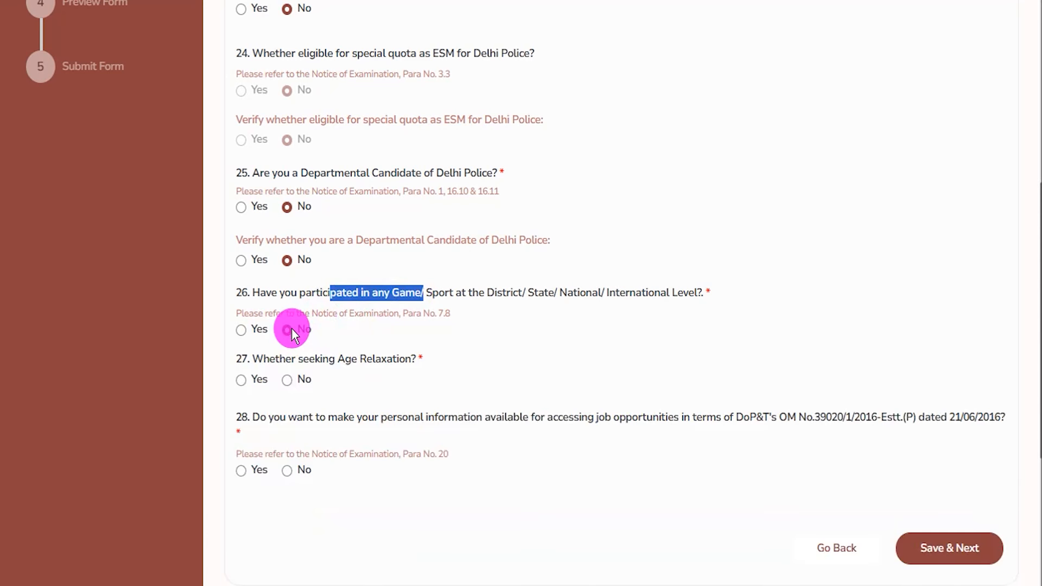
left_click_drag(270, 359, 381, 362)
left_click(243, 379)
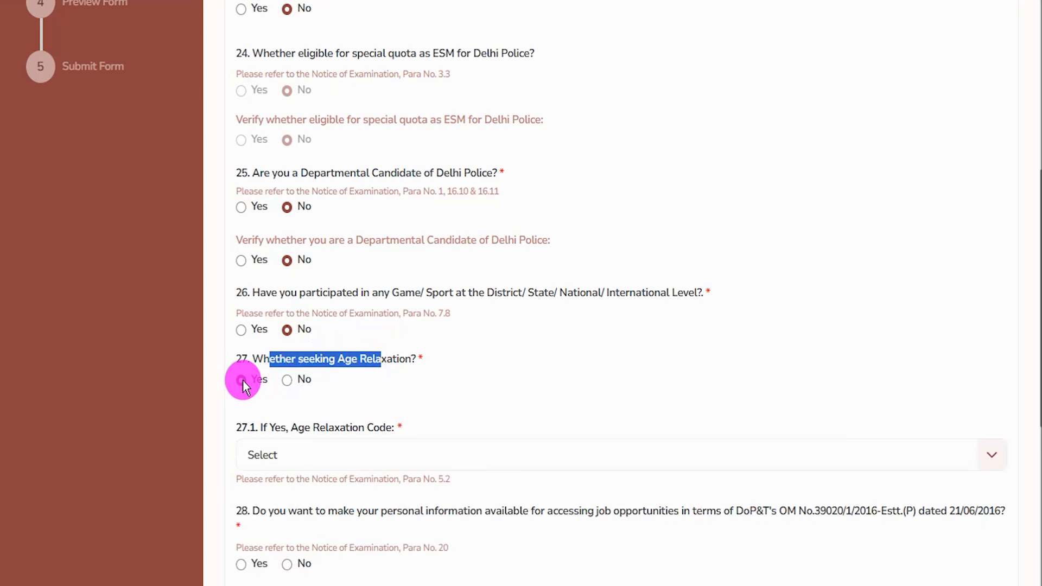
left_click(317, 453)
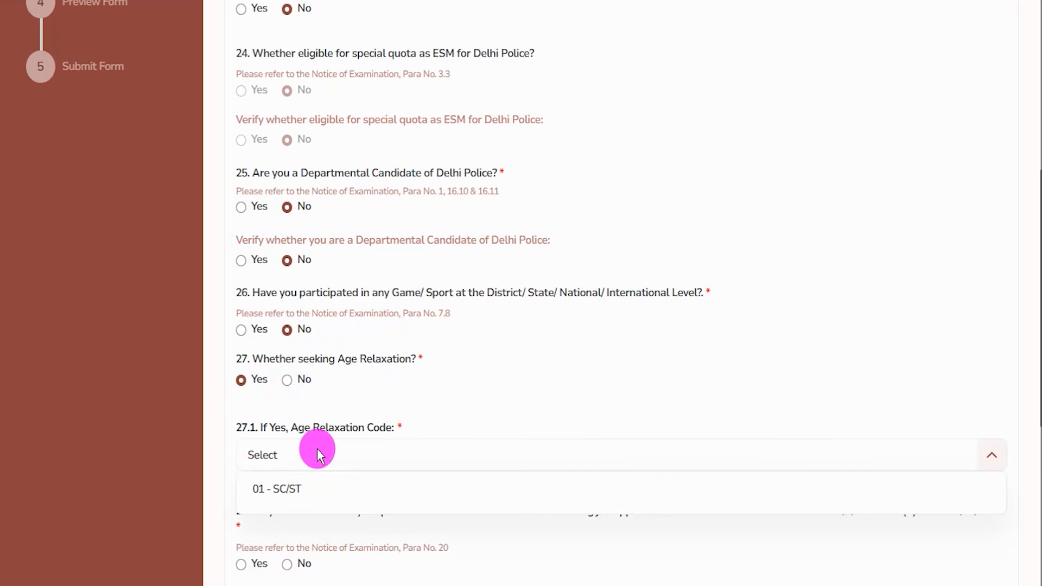
left_click(311, 490)
Highlight question 28 on sharing personal information for job opportunities, answer No, and save to continue to Additional Information-II.
scroll(310, 463, "down", 1)
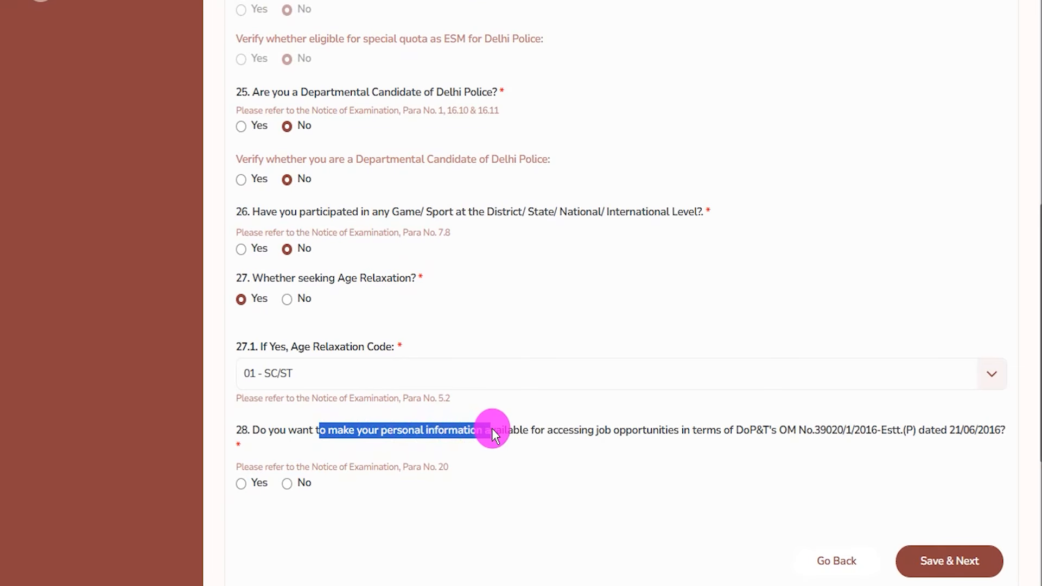
left_click_drag(512, 426, 558, 426)
left_click_drag(653, 426, 880, 430)
left_click(241, 485)
left_click(286, 486)
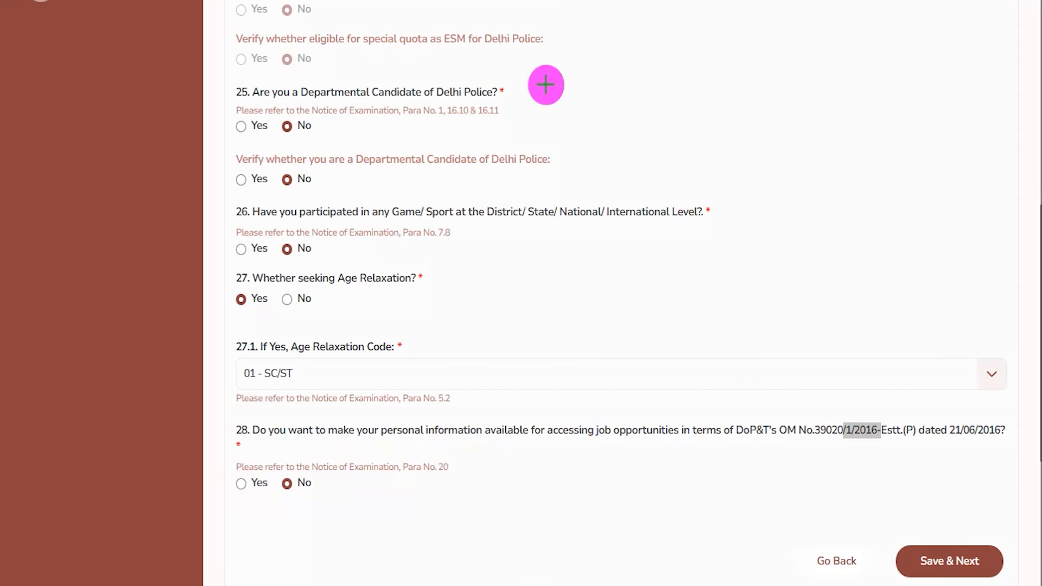
left_click(959, 328)
left_click_drag(959, 328, 954, 539)
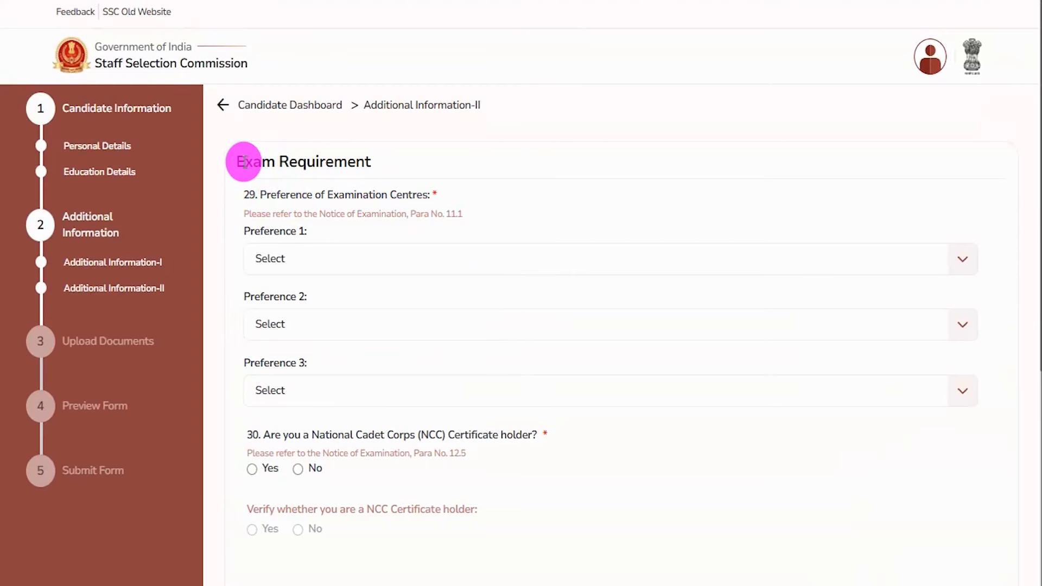
Set the examination centre preferences to CR-Bhagalpur (3201), CR-Gorakhpur (3007) and CR-Jhansi (3008) in that order.
left_click_drag(245, 161, 349, 163)
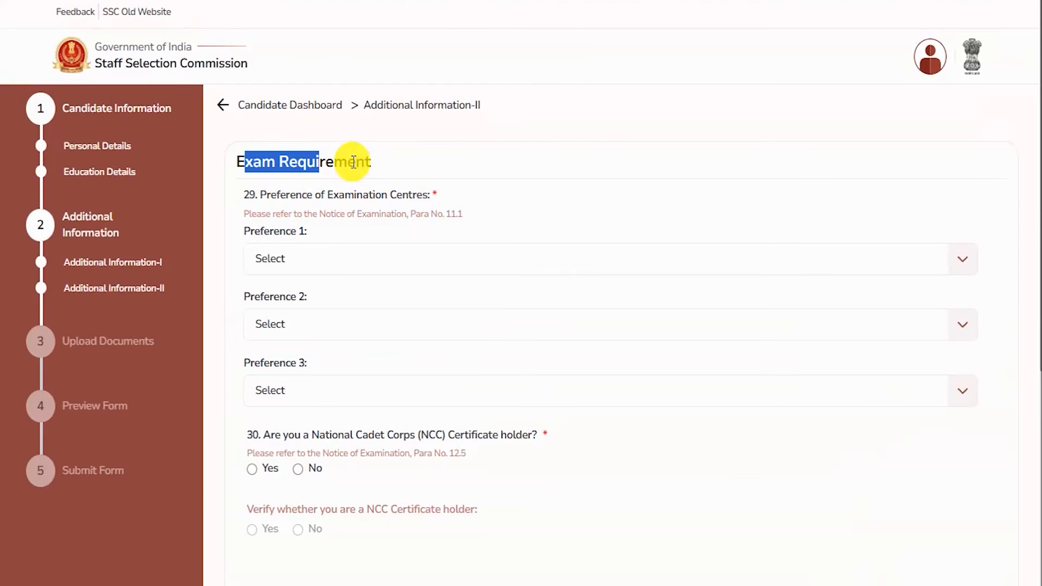
left_click_drag(271, 191, 366, 198)
left_click(315, 260)
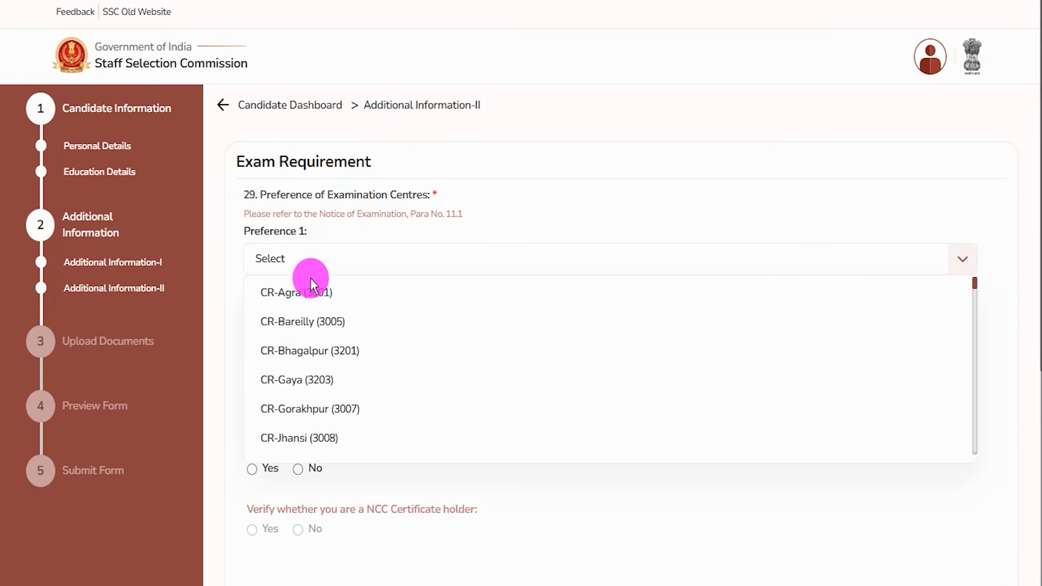
left_click(272, 349)
left_click(313, 325)
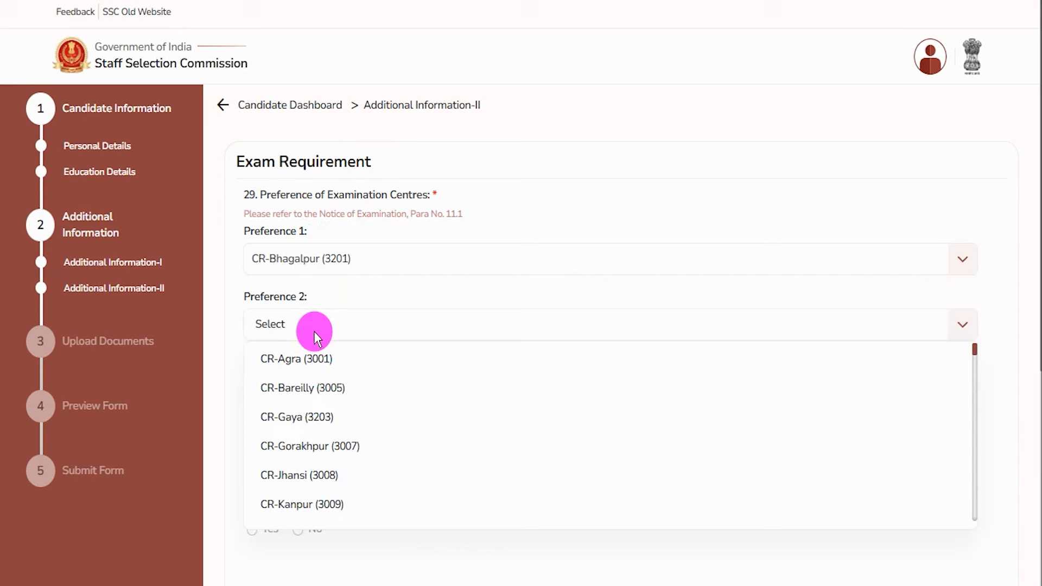
left_click(304, 445)
left_click(315, 389)
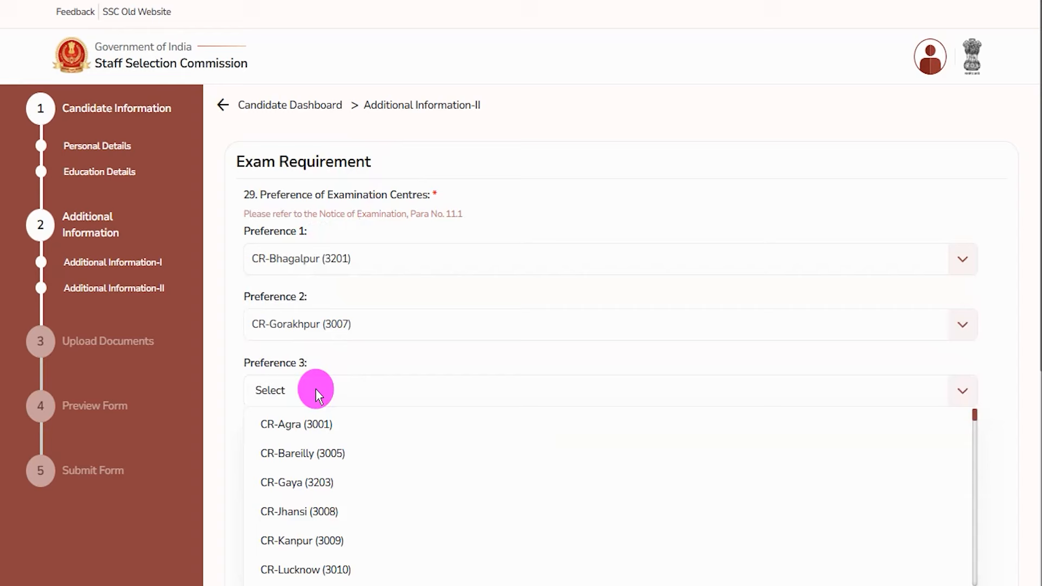
left_click(303, 511)
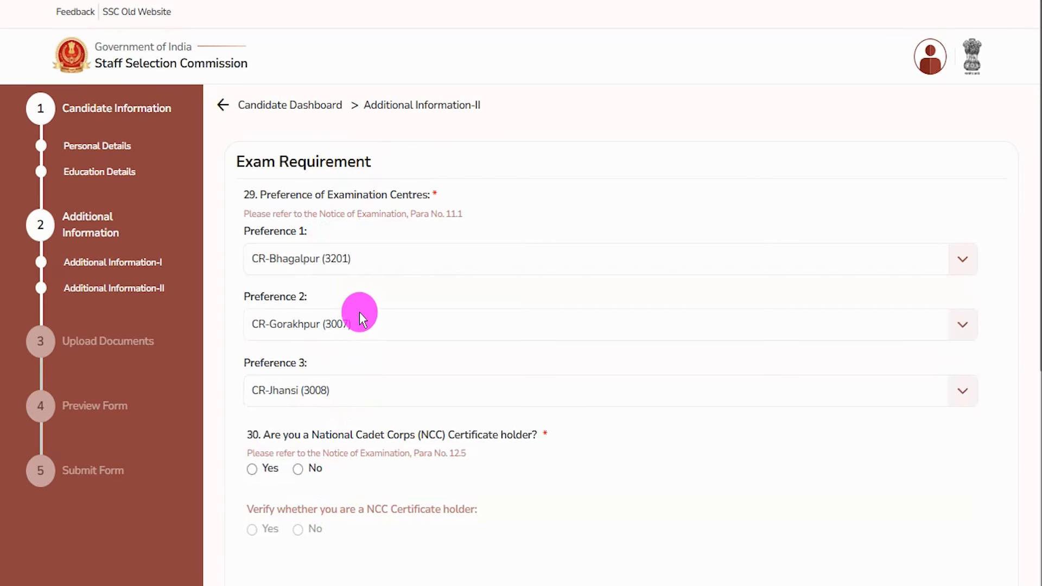
Highlight the Preference 1 label and review the list of examination centres offered for it.
left_click_drag(260, 231, 307, 232)
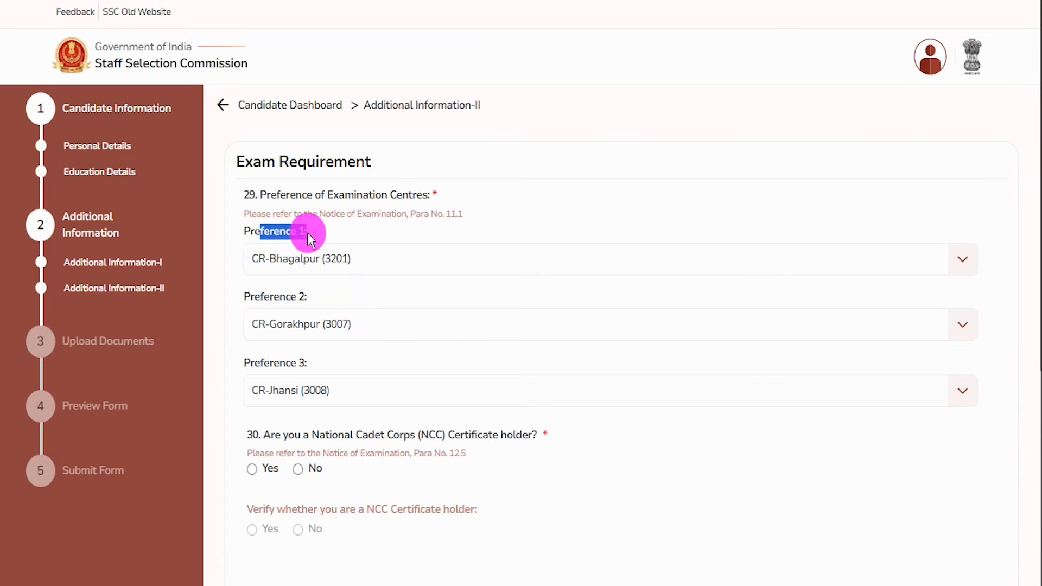
left_click(307, 261)
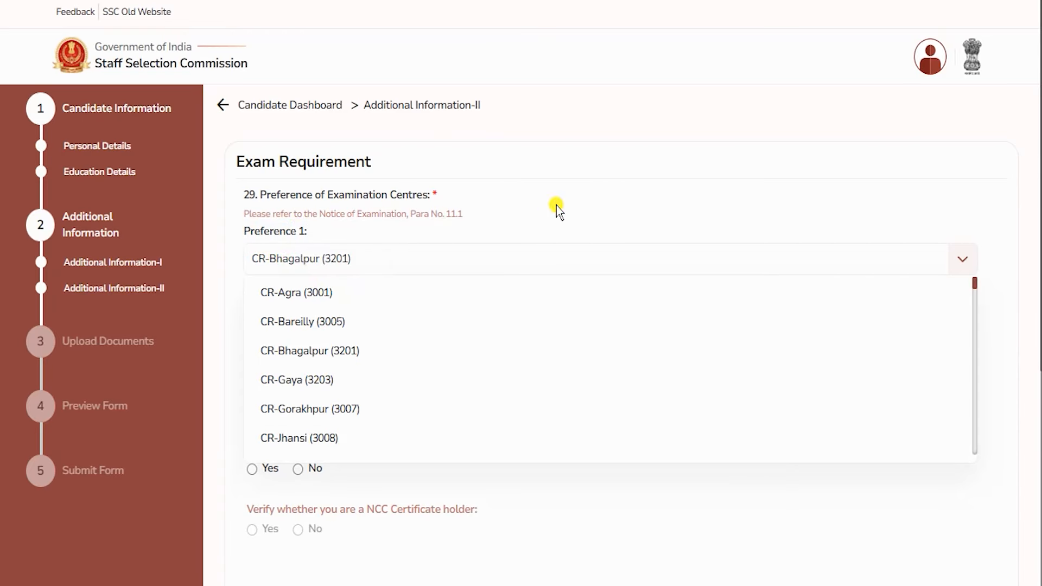
left_click(448, 265)
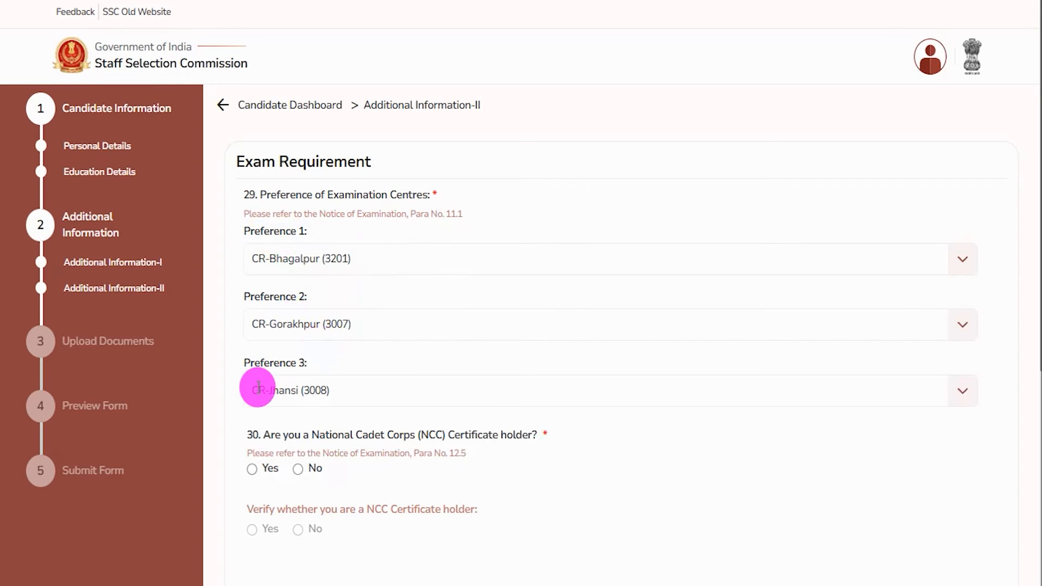
Highlight question 30 on the NCC certificate, answer Yes to it and its verification, and open the NCC certificate type options.
scroll(379, 389, "down", 3)
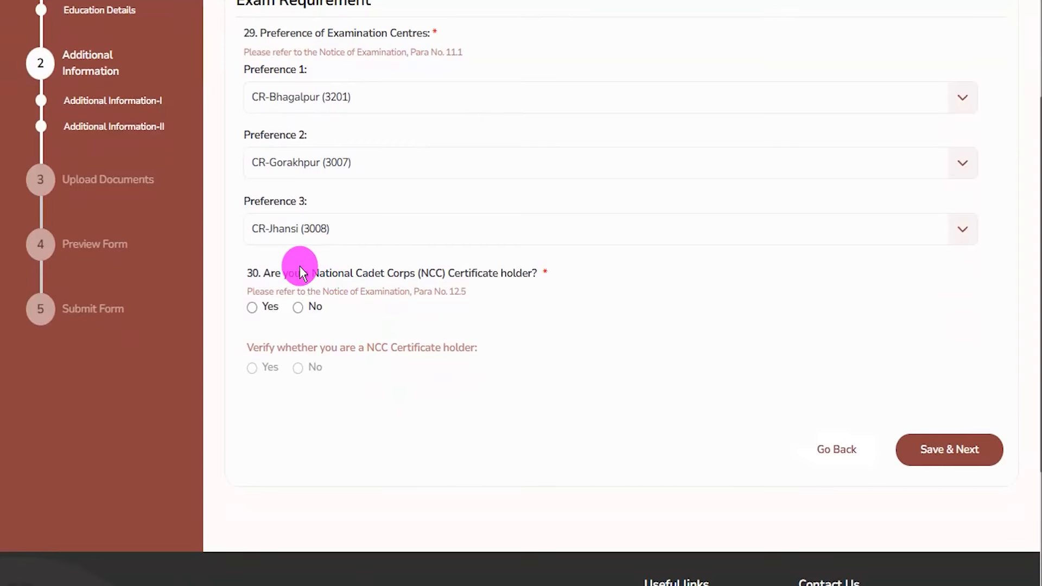
left_click_drag(291, 273, 456, 274)
left_click(253, 308)
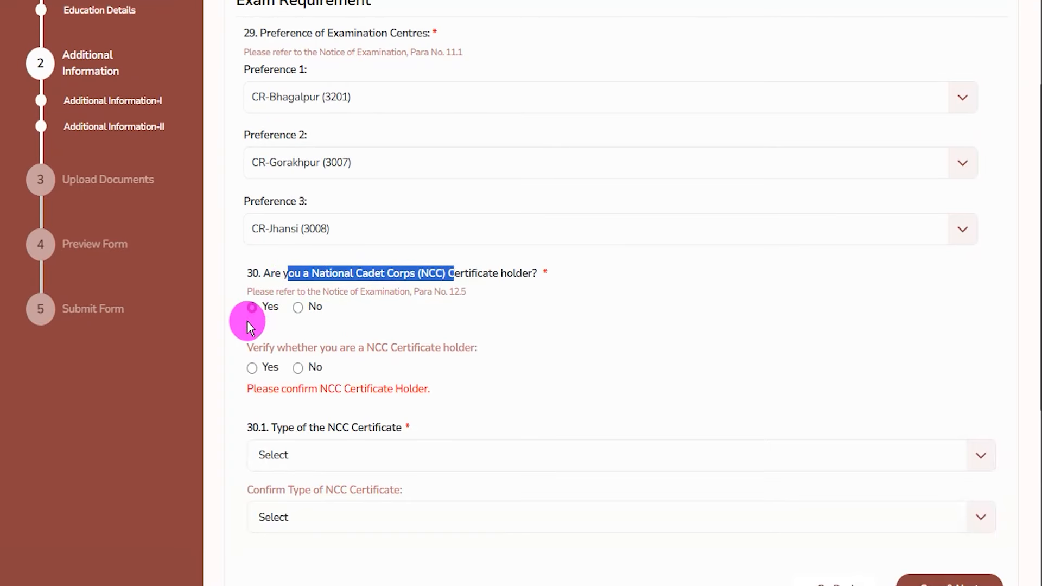
left_click(253, 368)
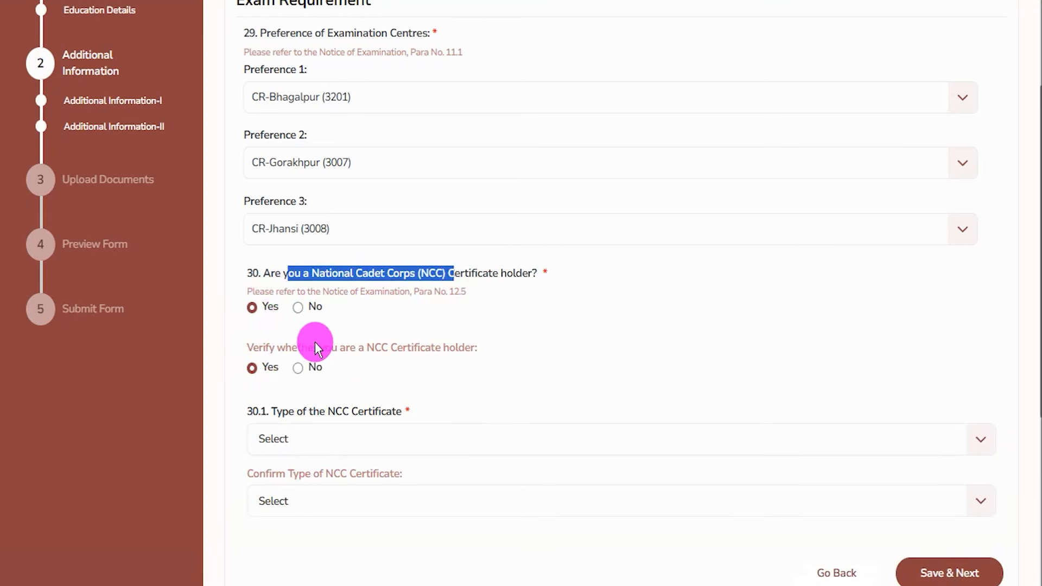
left_click(340, 441)
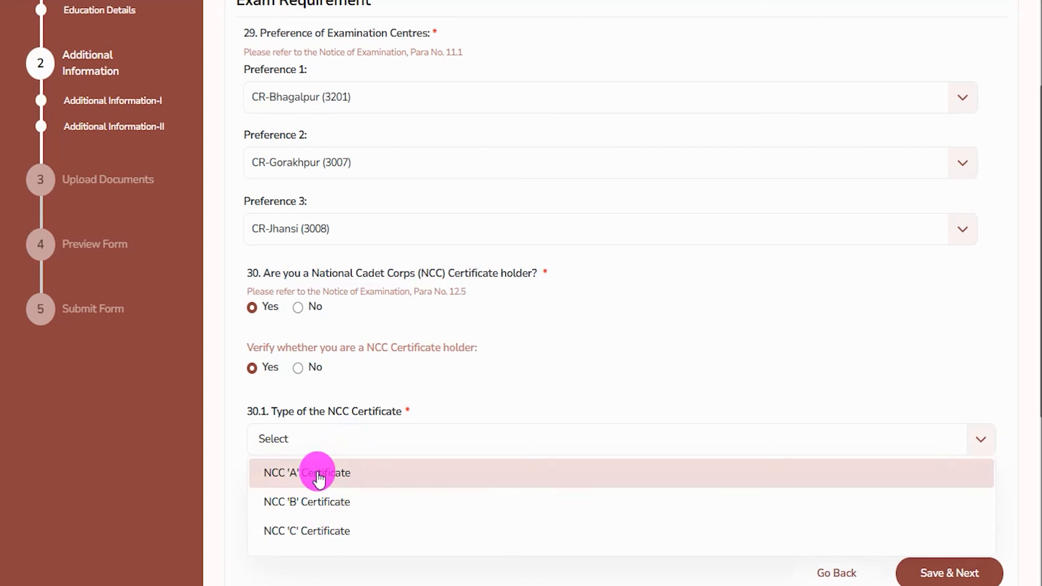
Answer No to NCC certificate question 30 and its verification, and save to continue to Upload Photograph & Signature.
left_click(298, 307)
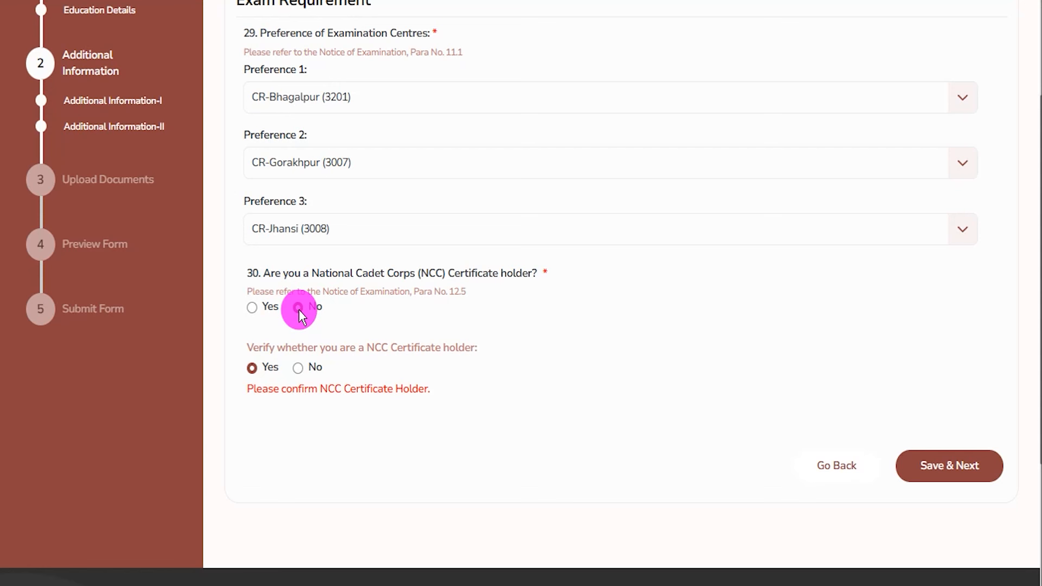
left_click(298, 368)
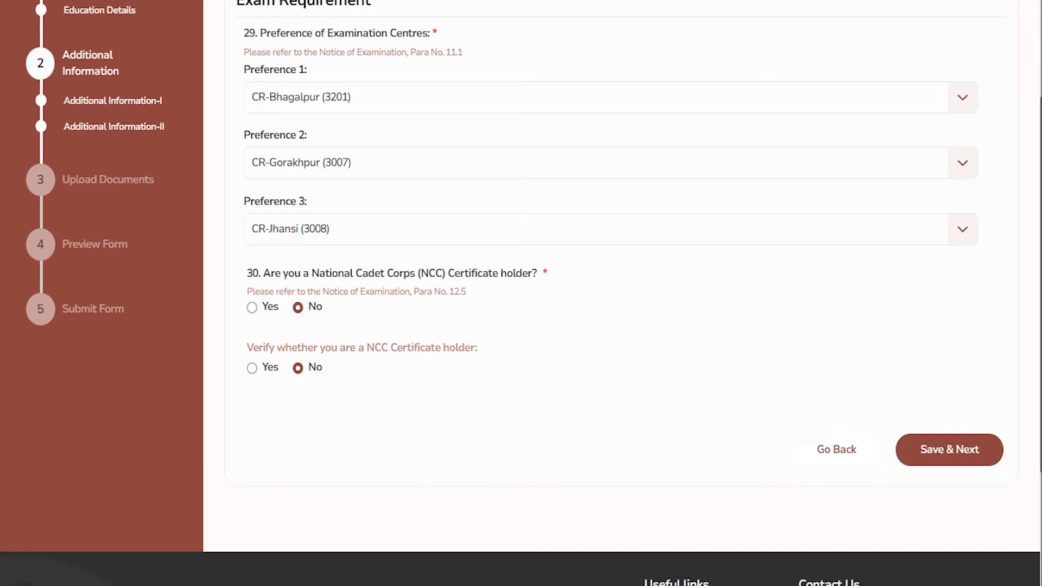
left_click_drag(915, 259, 942, 421)
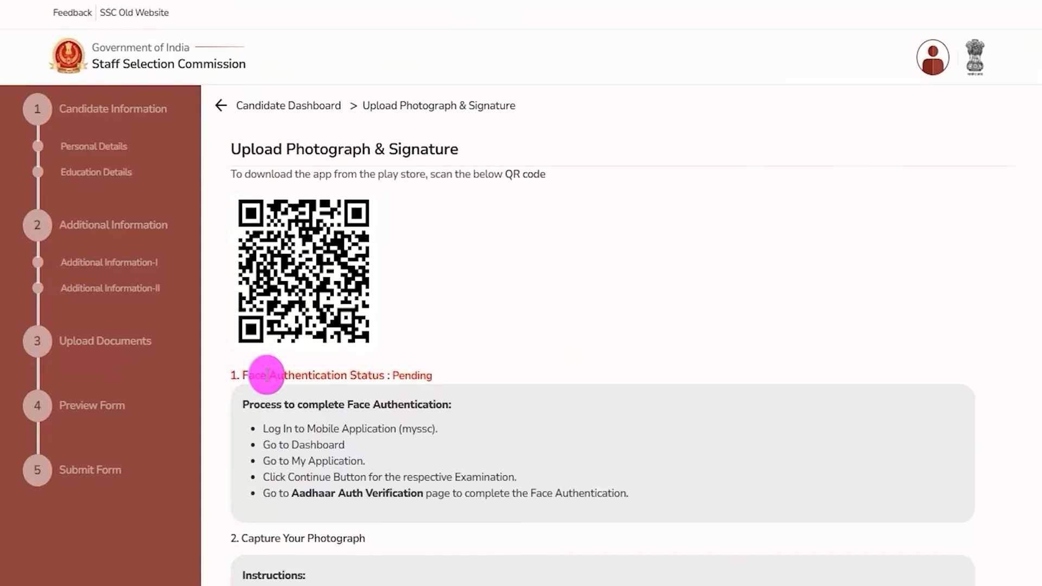
Highlight the Face Authentication Status and Upload Your Signature headings, and the AadhaarFaceRD app name on its Google Play page.
left_click_drag(254, 377, 337, 372)
scroll(336, 372, "down", 7)
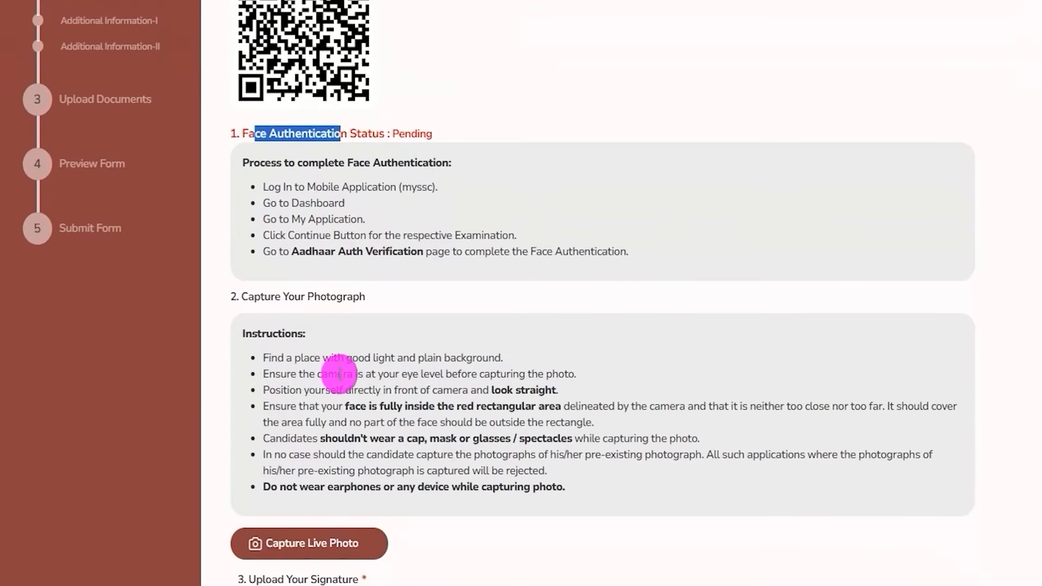
left_click_drag(267, 139, 365, 137)
left_click_drag(251, 419, 317, 418)
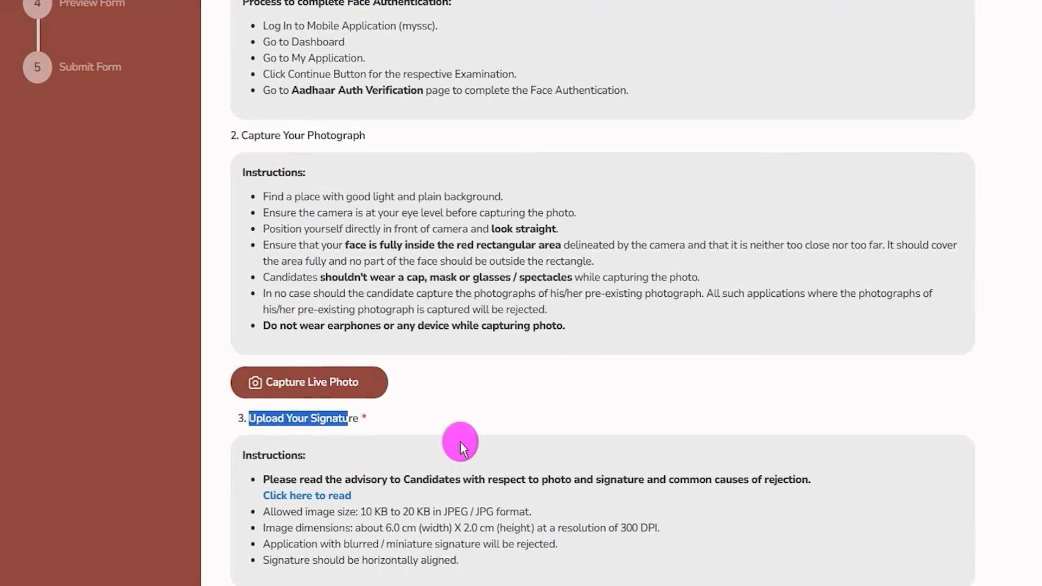
scroll(460, 442, "up", 7)
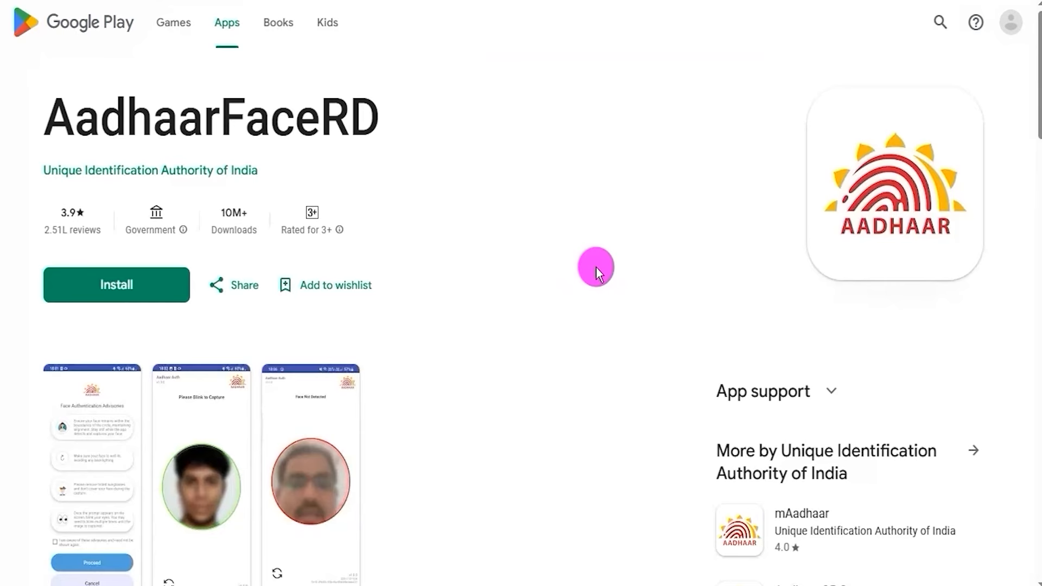
left_click_drag(49, 116, 382, 116)
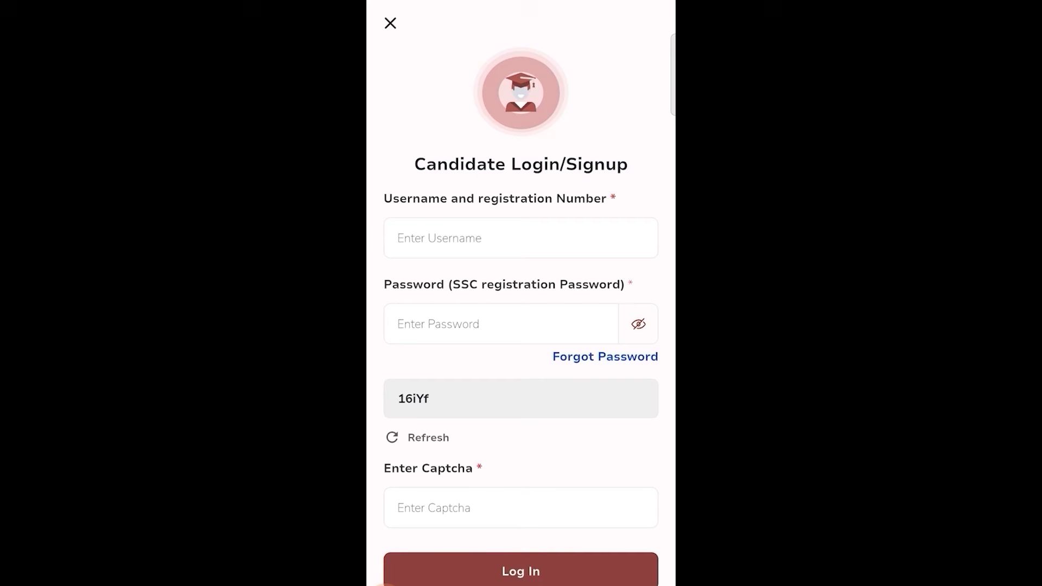
In the SSC mobile app, open the Dashboard and bring the application's Aadhaar Auth Verification stage into view.
scroll(520, 325, "down", 1)
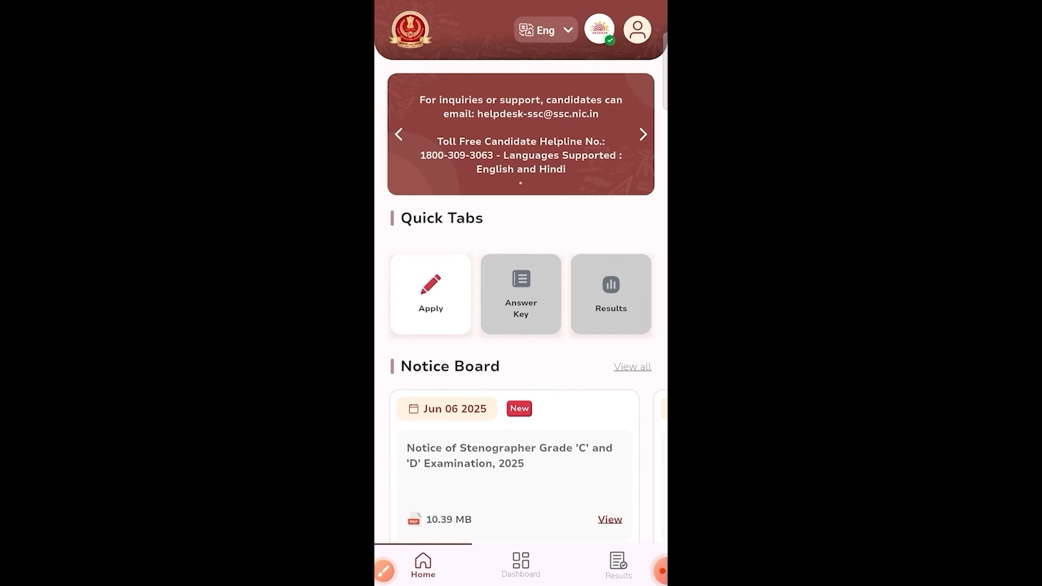
left_click(521, 564)
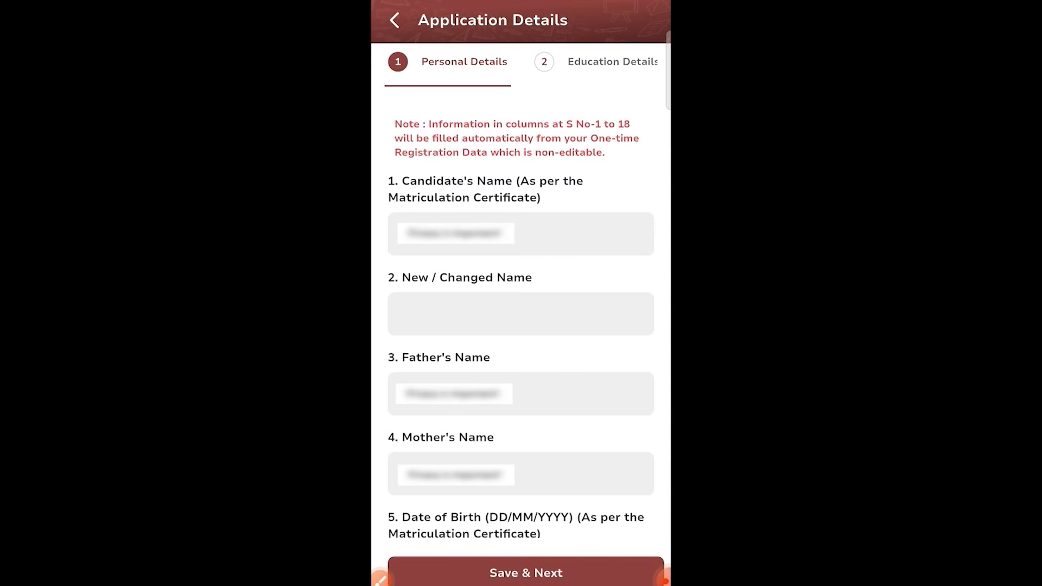
scroll(521, 61, "right", 3)
scroll(520, 61, "right", 5)
scroll(521, 61, "right", 4)
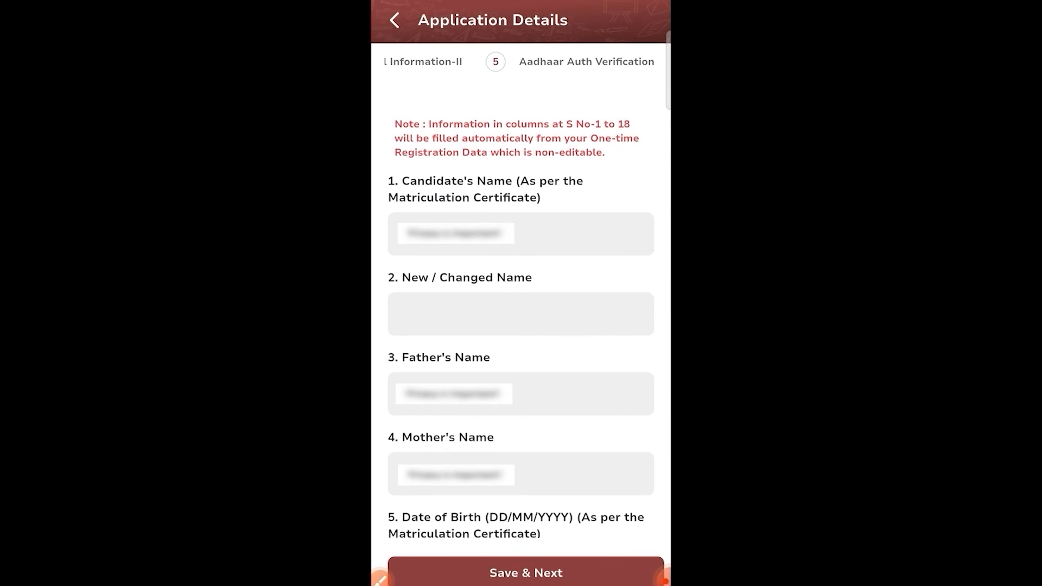
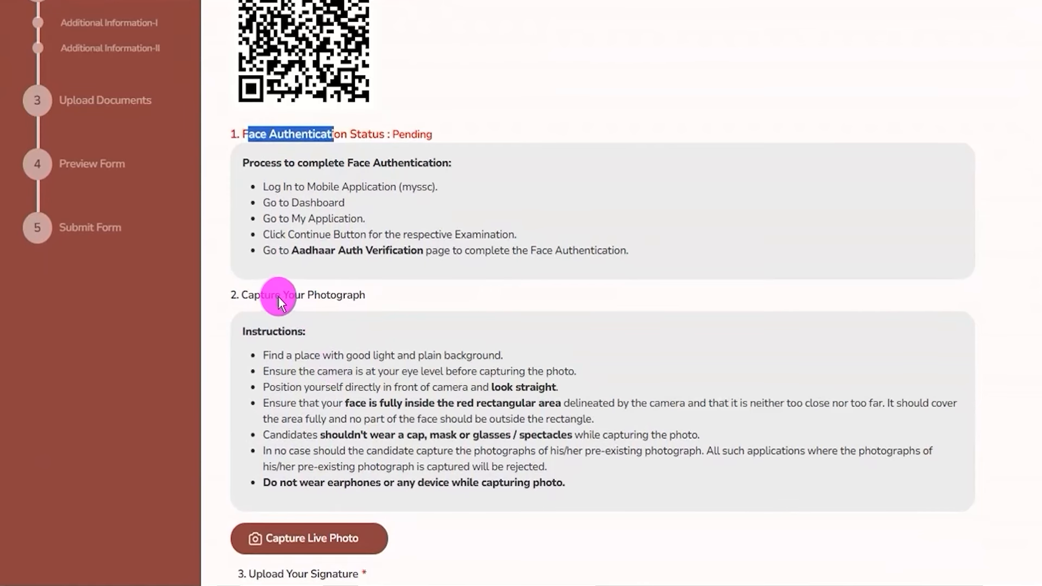
On the Upload Photograph & Signature page, highlight the Capture Your Photograph and Upload Your Signature headings.
left_click_drag(253, 295, 332, 298)
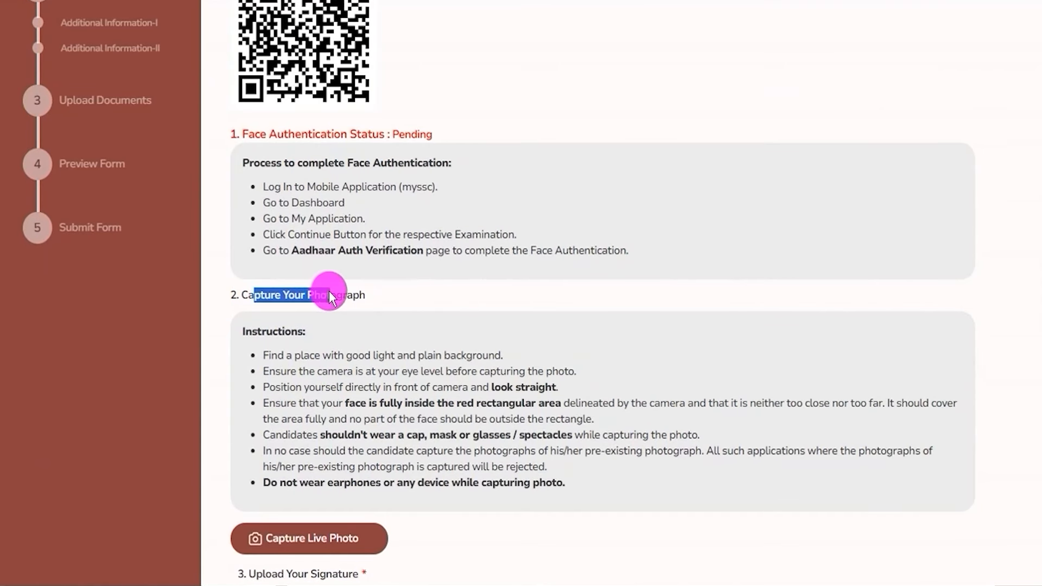
scroll(329, 298, "down", 3)
left_click_drag(262, 414, 338, 416)
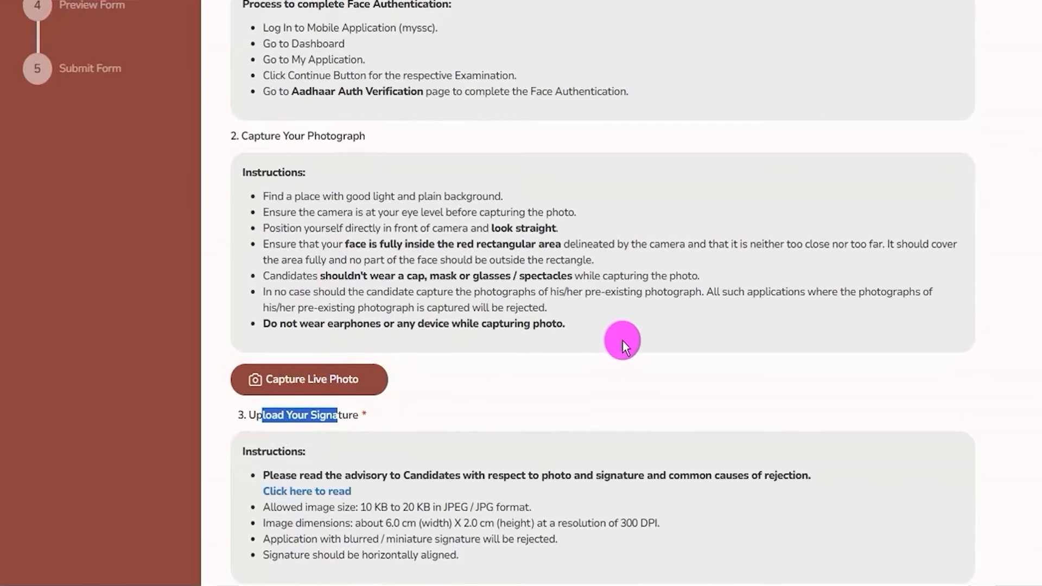
scroll(622, 340, "up", 1)
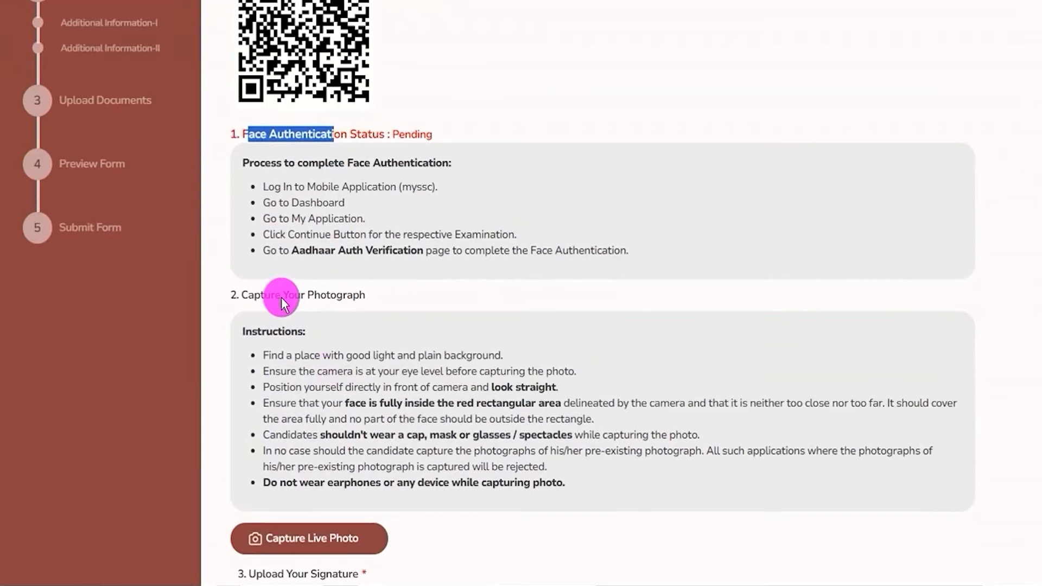
left_click_drag(254, 295, 332, 297)
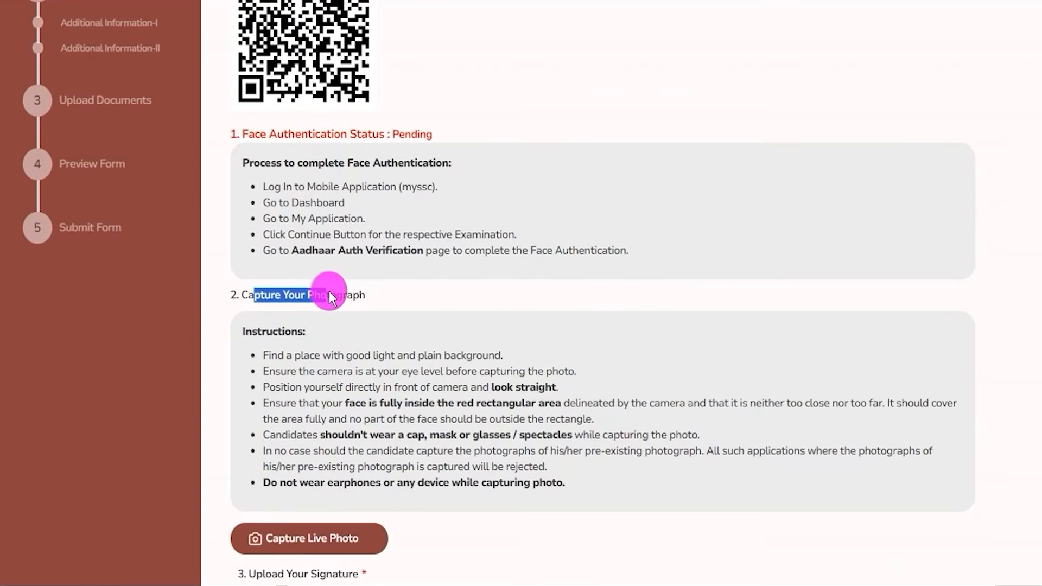
scroll(330, 297, "down", 3)
left_click_drag(264, 415, 333, 409)
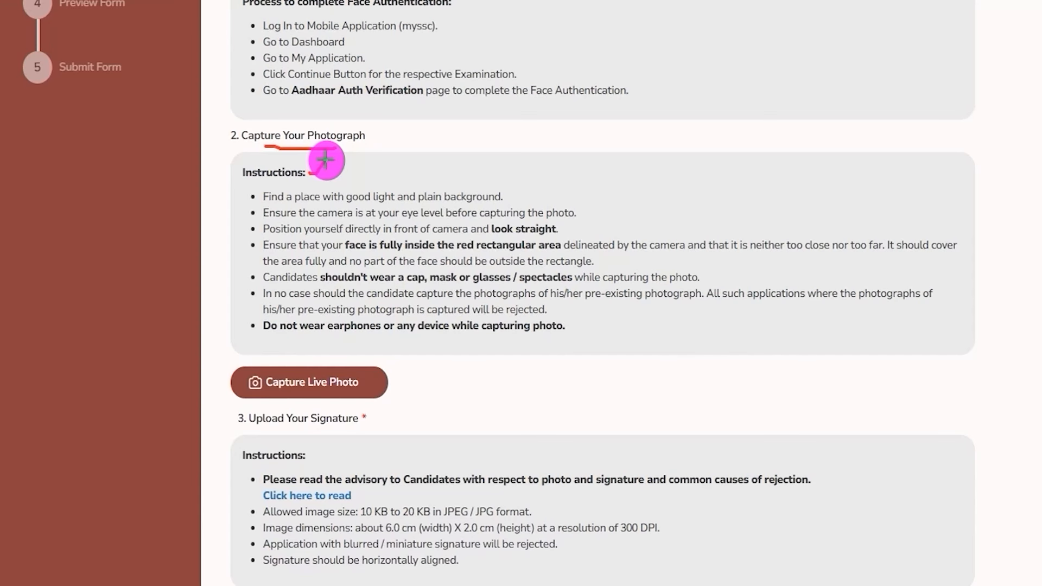
Mark the photograph instructions on good light, eye-level camera and looking straight with red ticks, and clear the annotations.
left_click_drag(325, 160, 327, 159)
mouse_move(365, 202)
left_mouse_down()
mouse_move(518, 203)
mouse_move(539, 178)
left_mouse_up()
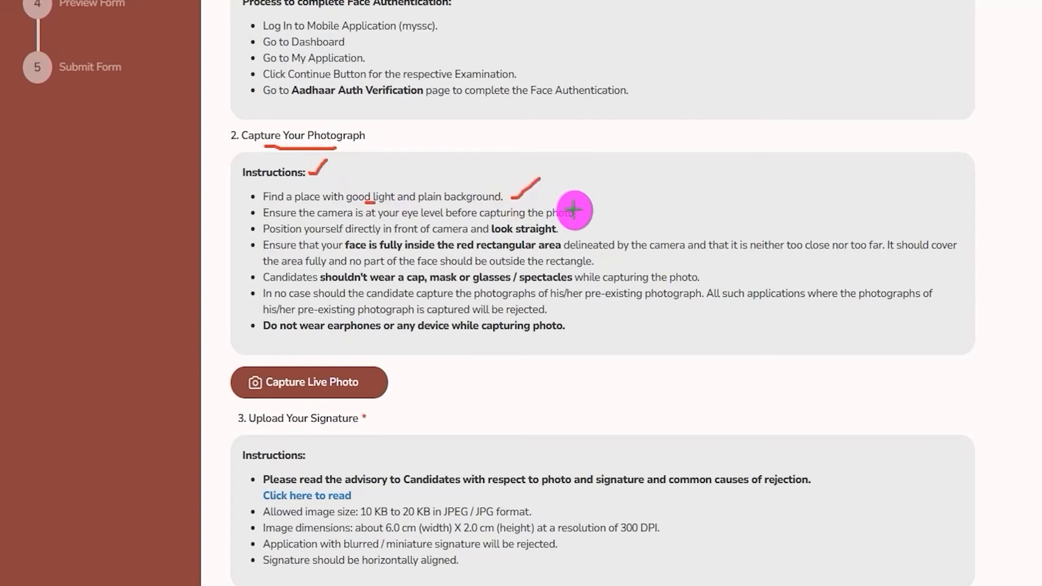
left_click_drag(584, 214, 613, 190)
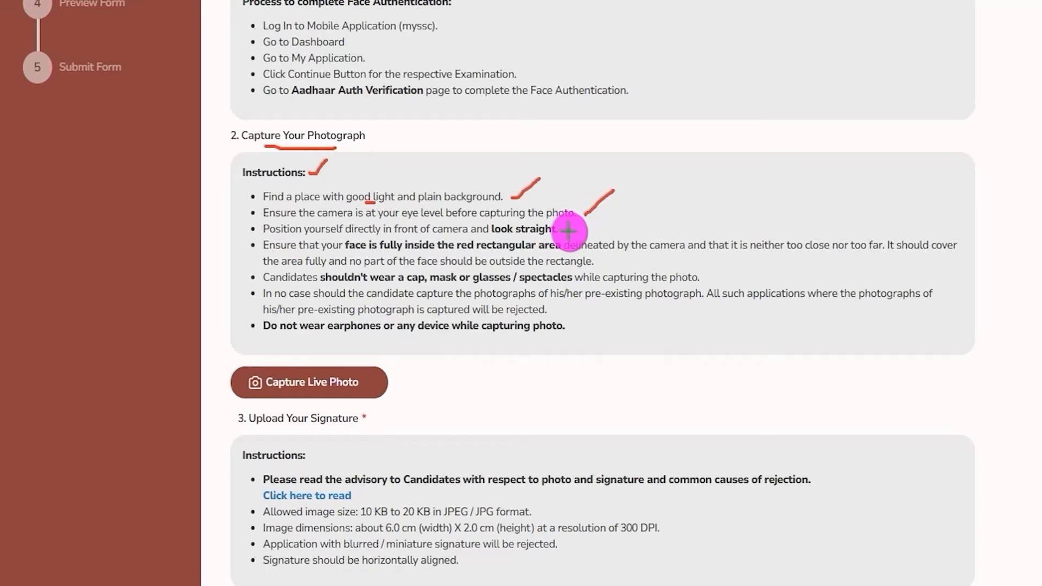
left_click_drag(566, 231, 585, 223)
key("e")
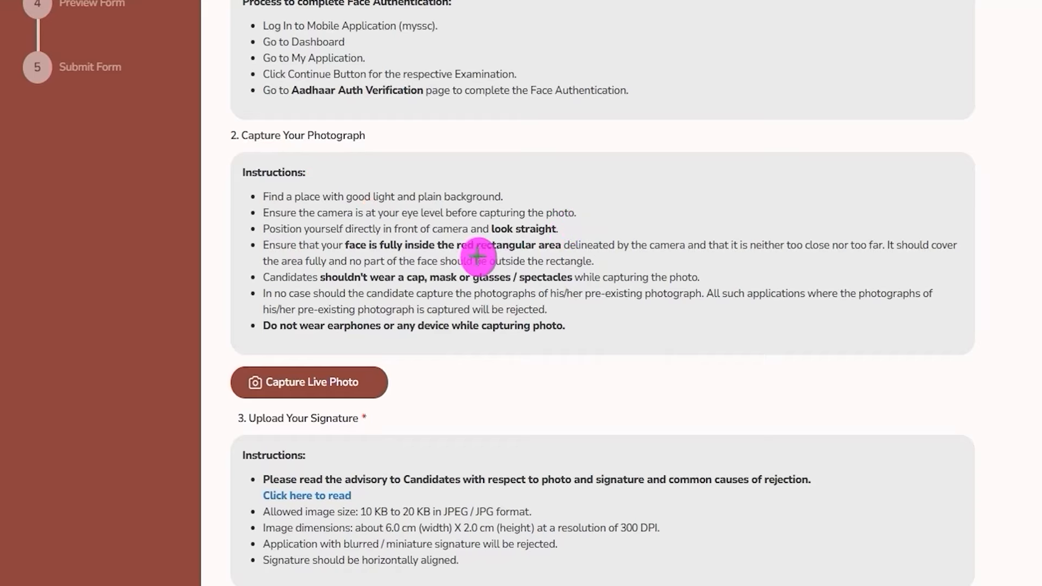
Underline the red rectangular area and the no cap, mask or glasses rule in red, and tick the no earphones rule.
left_click_drag(453, 252, 534, 253)
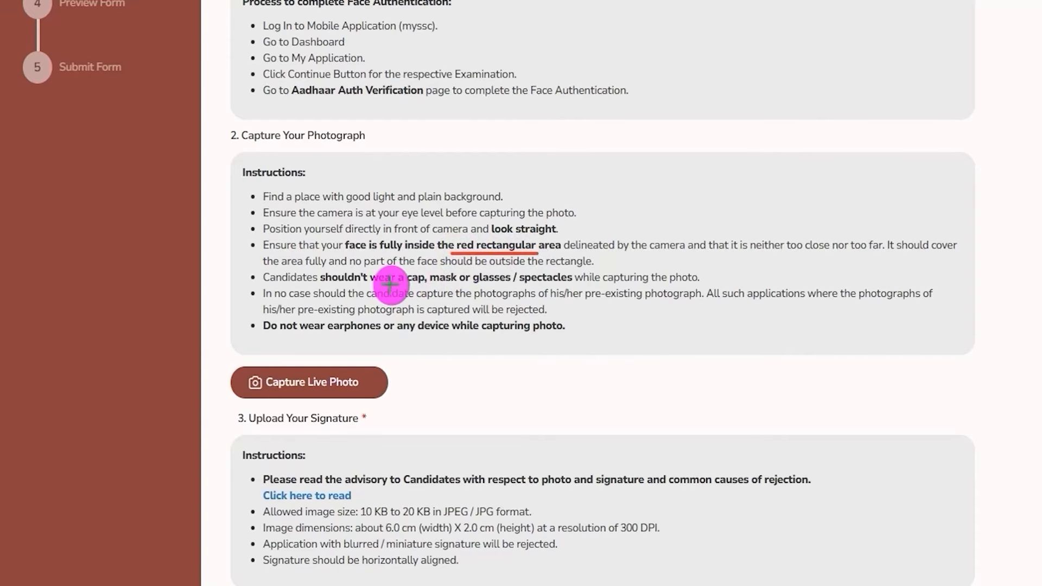
left_click_drag(347, 283, 518, 280)
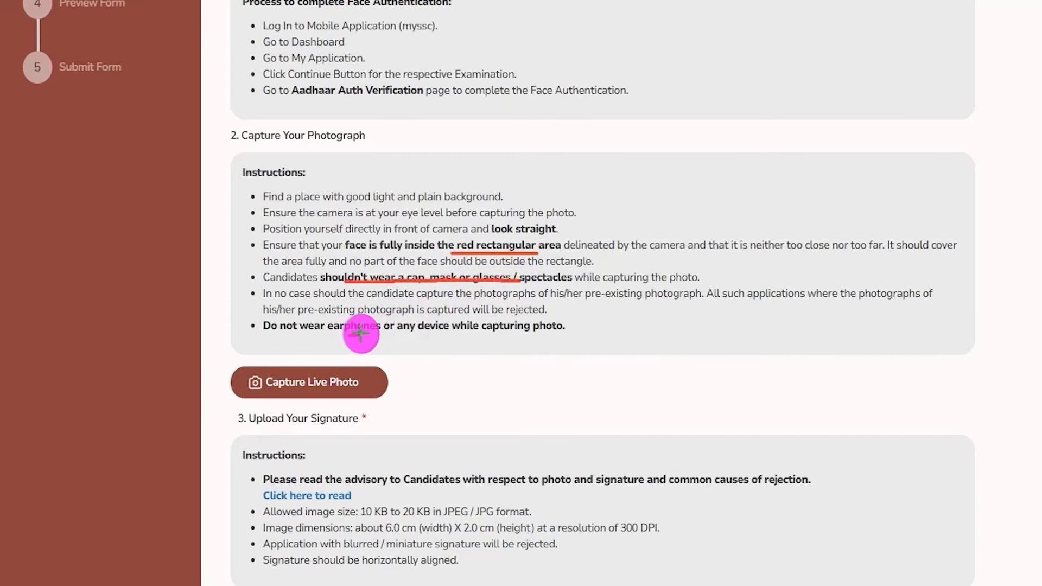
left_click_drag(572, 332, 602, 310)
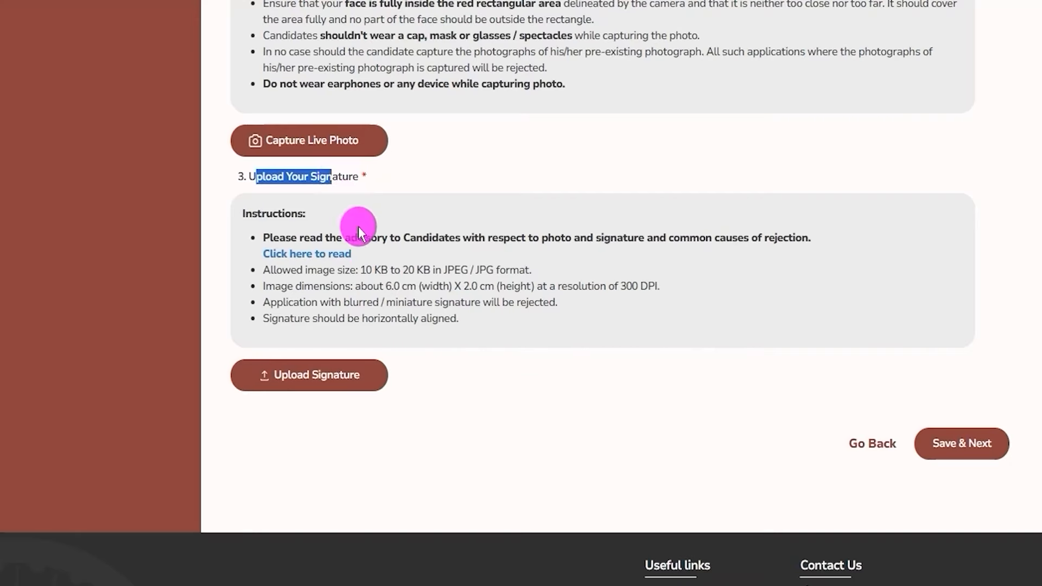
Highlight the signature's allowed file size, format and image dimensions, and open the photo and signature advisory.
left_click_drag(365, 269, 529, 268)
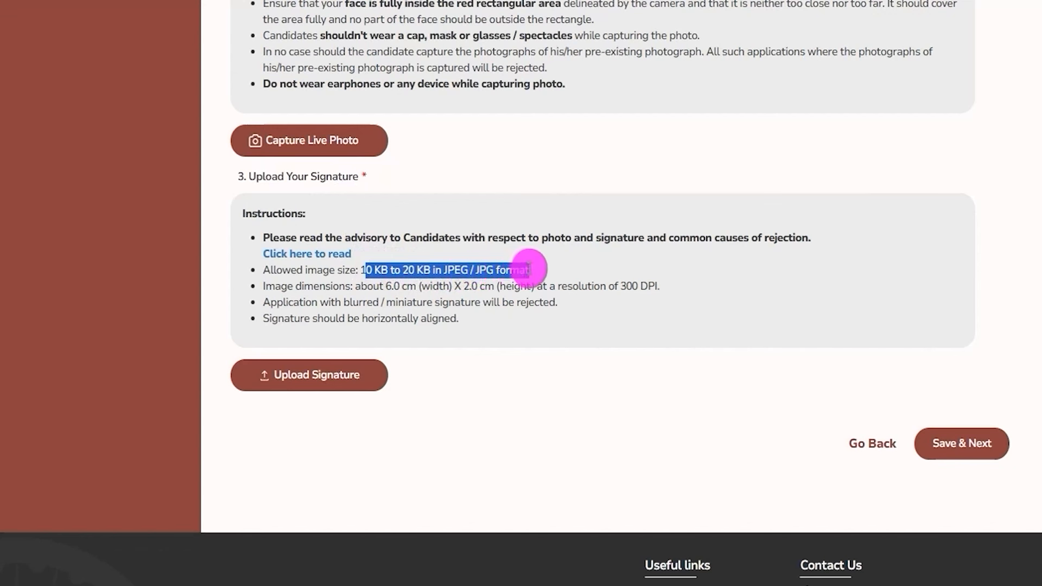
left_click_drag(387, 286, 655, 286)
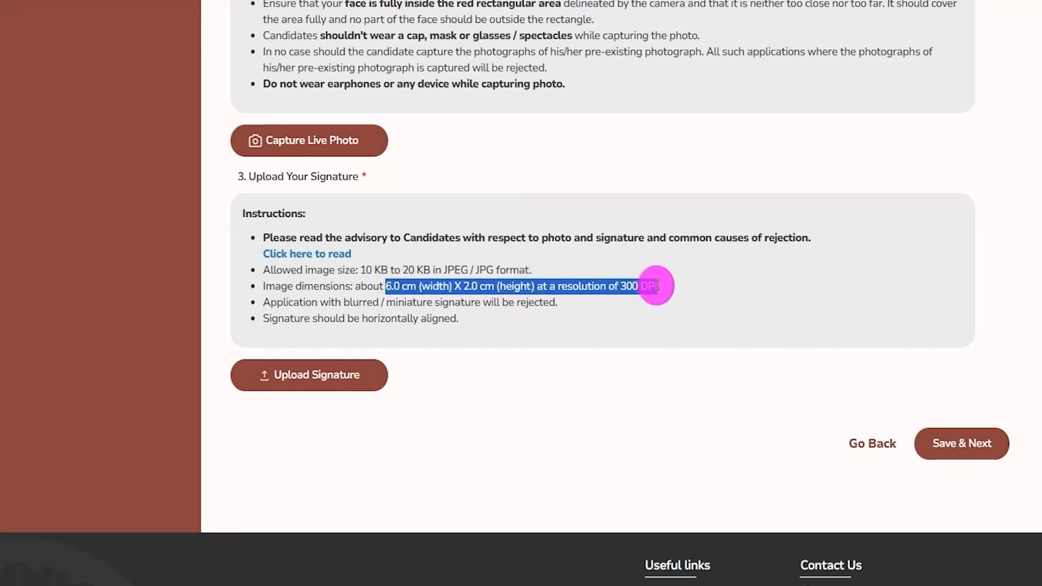
left_click_drag(353, 252, 271, 256)
left_click(320, 256)
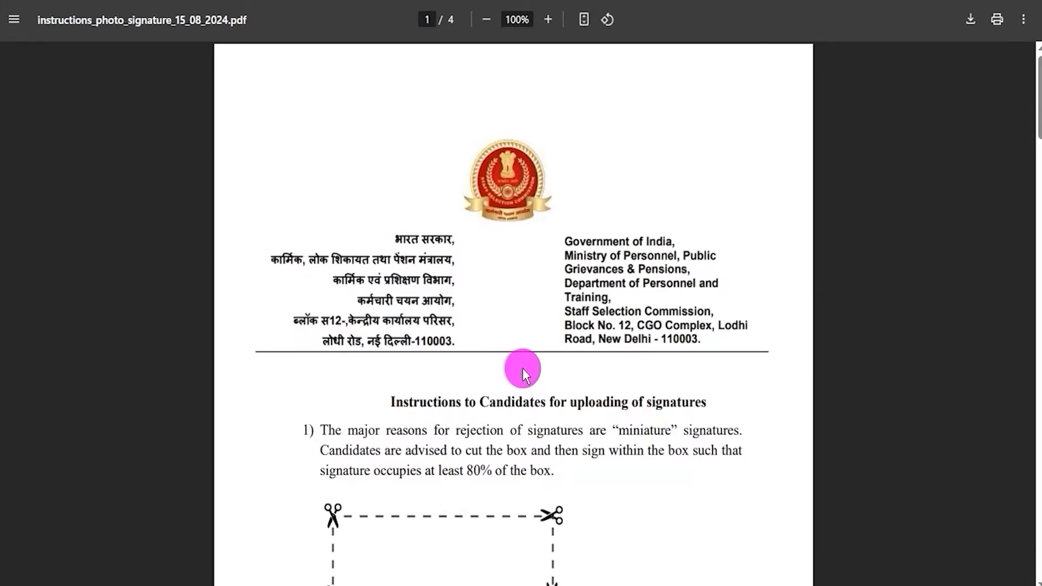
Go to the "Cut the box & Sign within the box" instruction in the advisory PDF and tick the sample box.
scroll(523, 375, "down", 3)
scroll(524, 374, "down", 2)
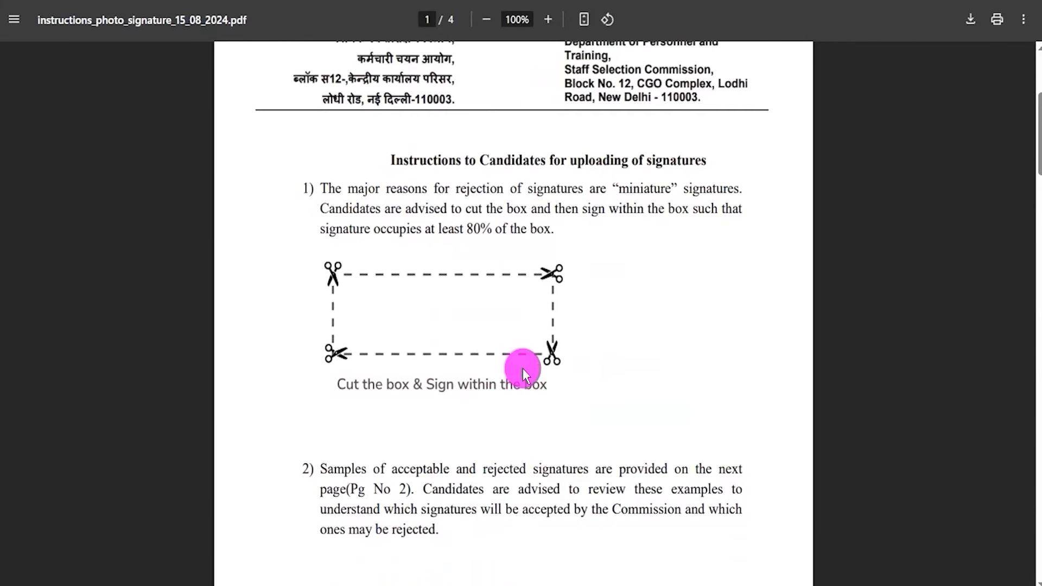
scroll(523, 374, "down", 2)
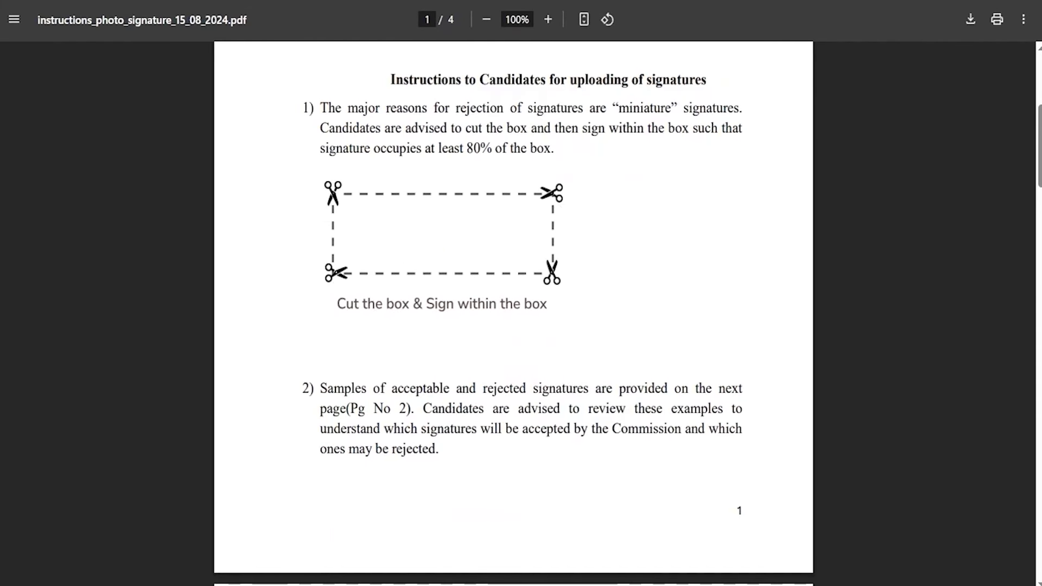
left_click_drag(508, 235, 574, 196)
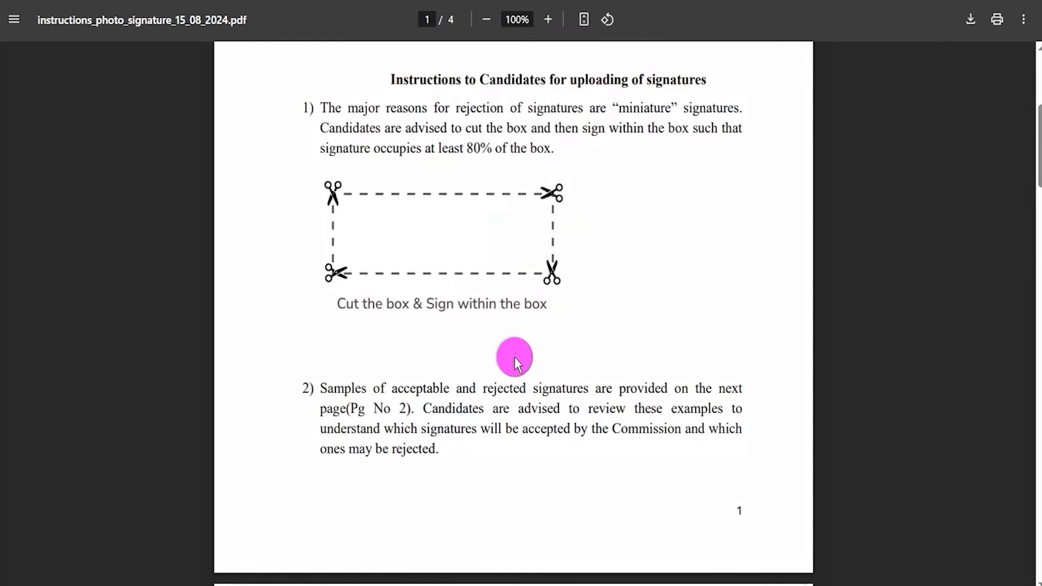
Mark the Good For Approval signature sample with a red tick and cross out the Rejected signature samples in red.
scroll(532, 356, "down", 12)
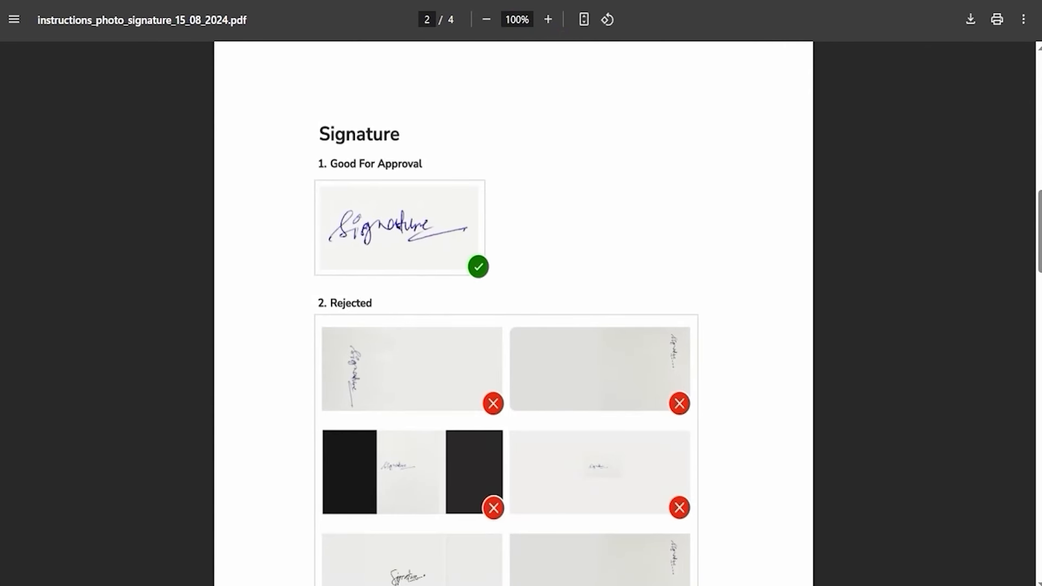
mouse_move(459, 211)
left_mouse_down()
mouse_move(493, 203)
mouse_move(533, 170)
left_mouse_up()
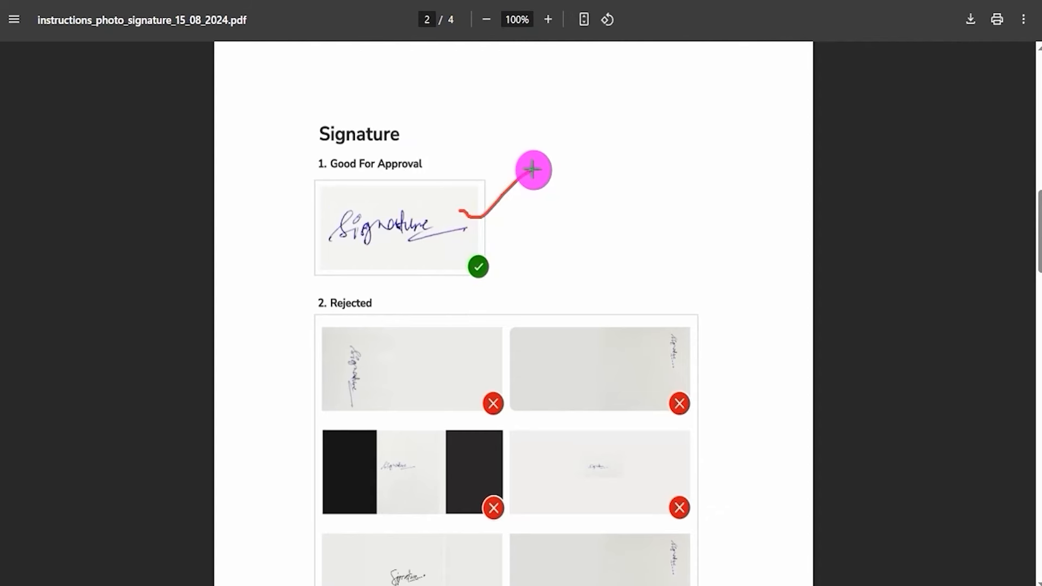
mouse_move(398, 375)
left_mouse_down()
mouse_move(434, 345)
mouse_move(437, 366)
left_mouse_up()
mouse_move(599, 364)
left_mouse_down()
mouse_move(634, 382)
mouse_move(601, 378)
left_mouse_up()
mouse_move(391, 460)
left_mouse_down()
mouse_move(419, 469)
mouse_move(397, 473)
left_mouse_up()
left_click_drag(575, 456, 616, 482)
left_click_drag(612, 462, 585, 480)
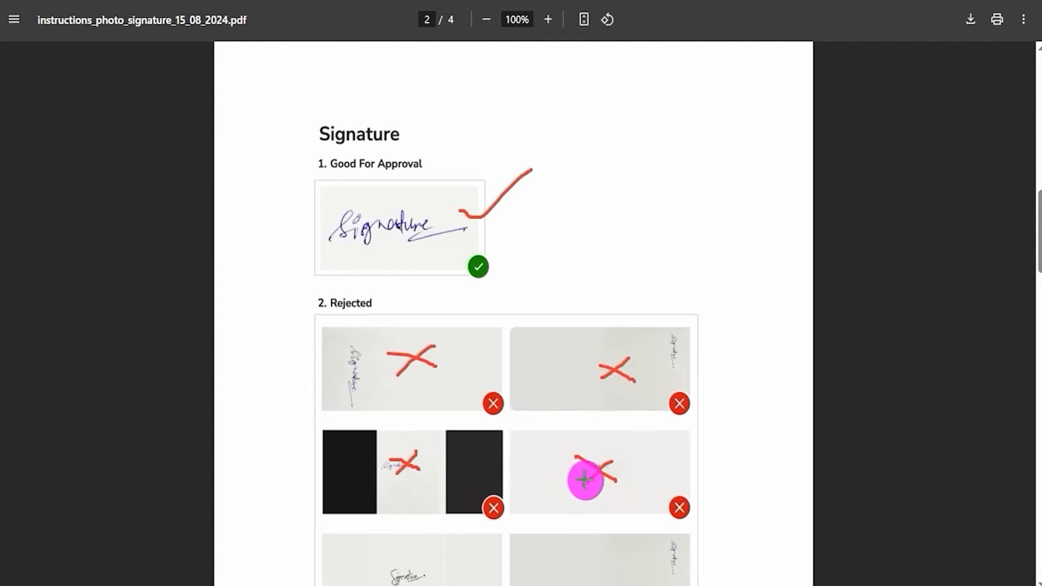
mouse_move(559, 547)
left_mouse_down()
mouse_move(598, 561)
mouse_move(563, 567)
left_mouse_up()
mouse_move(473, 557)
left_mouse_down()
mouse_move(432, 576)
mouse_move(460, 570)
left_mouse_up()
left_click_drag(460, 174, 497, 154)
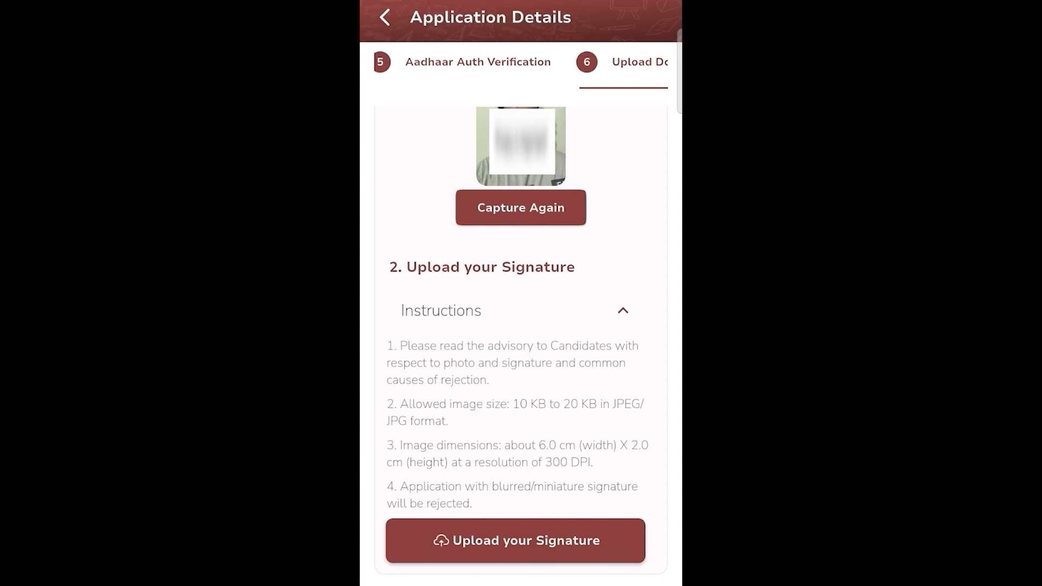
Point a red arrow at Upload your Signature in the mobile app, and save the previewed form to proceed to the Declaration.
mouse_move(618, 508)
left_mouse_down()
mouse_move(418, 524)
mouse_move(604, 573)
left_mouse_up()
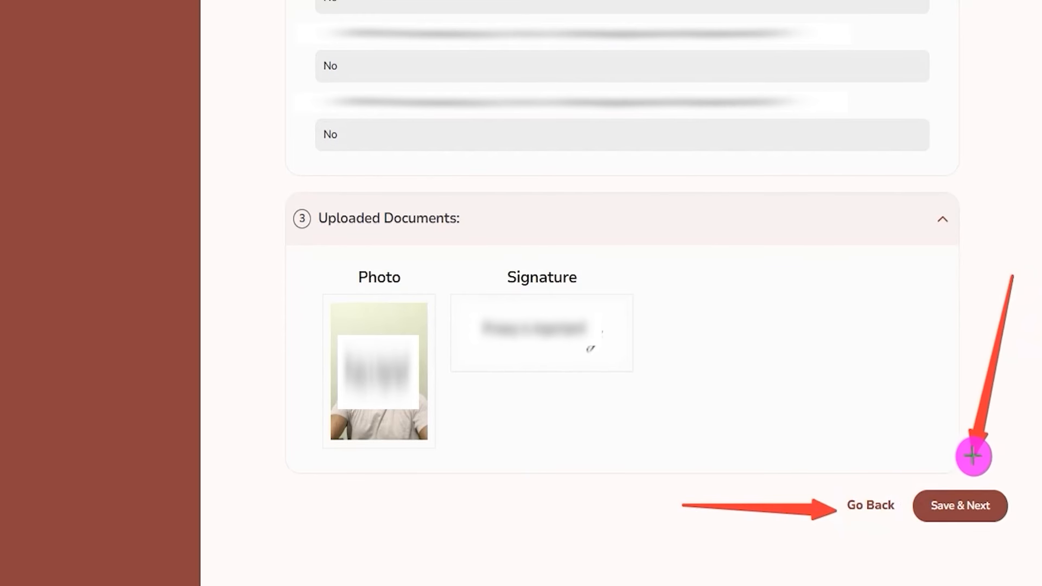
left_click(960, 491)
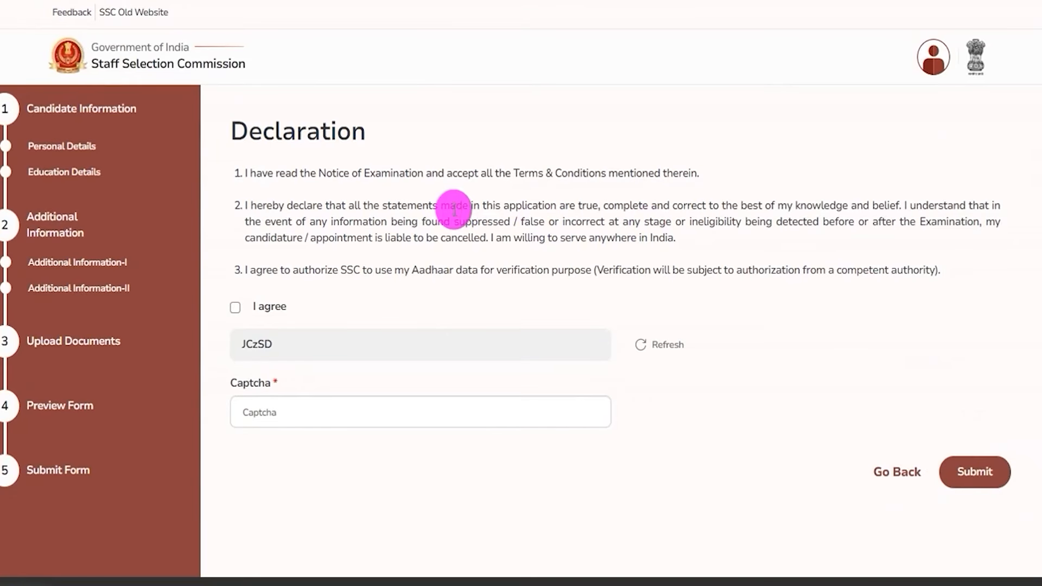
Highlight the Declaration heading, agree to it, mark the captcha code and entry field in red, and submit the application.
left_click_drag(248, 130, 296, 133)
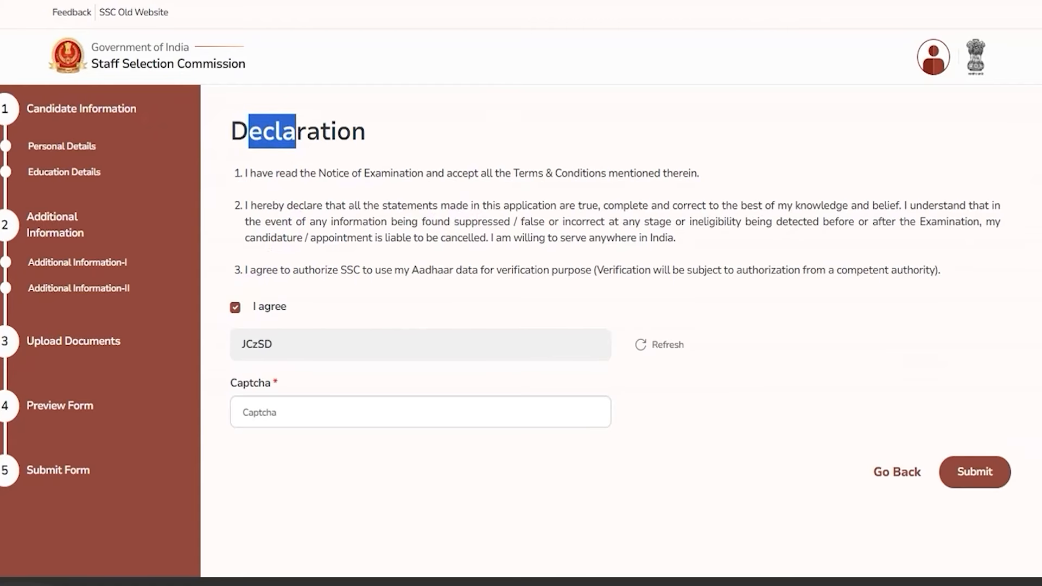
left_click_drag(254, 356, 300, 352)
left_click_drag(358, 412, 410, 375)
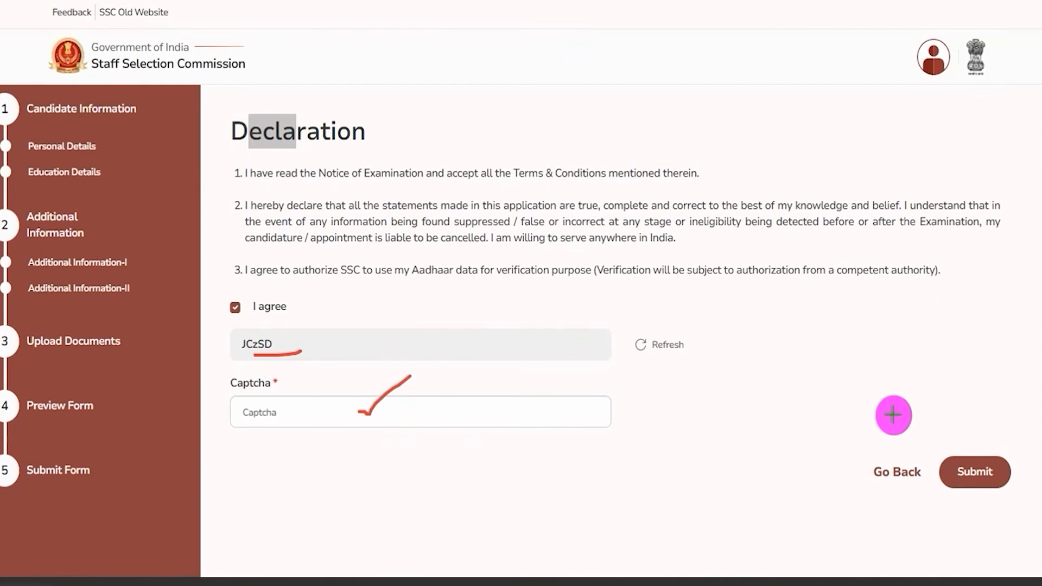
left_click_drag(963, 277, 975, 419)
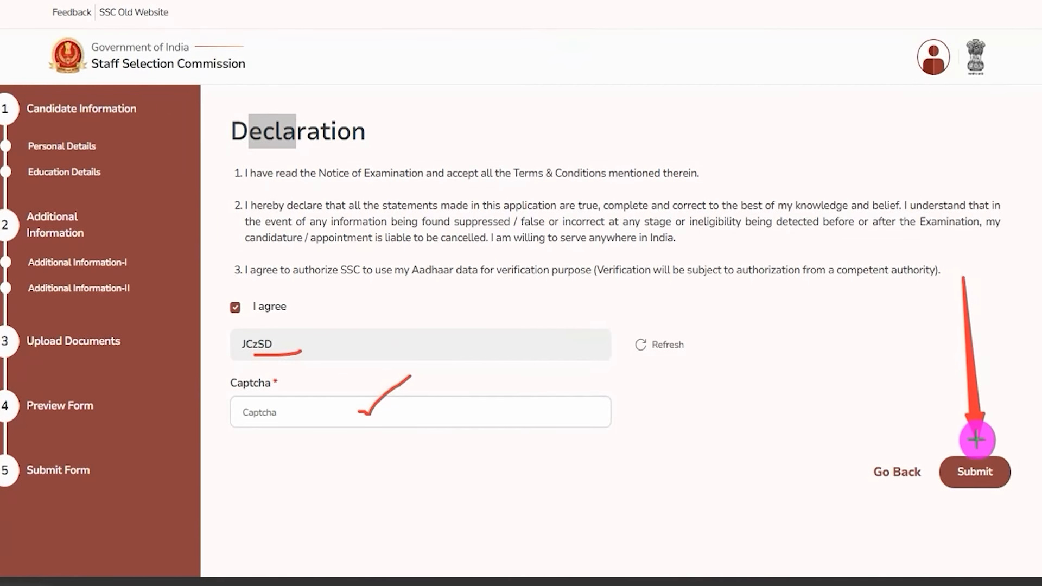
left_click(974, 471)
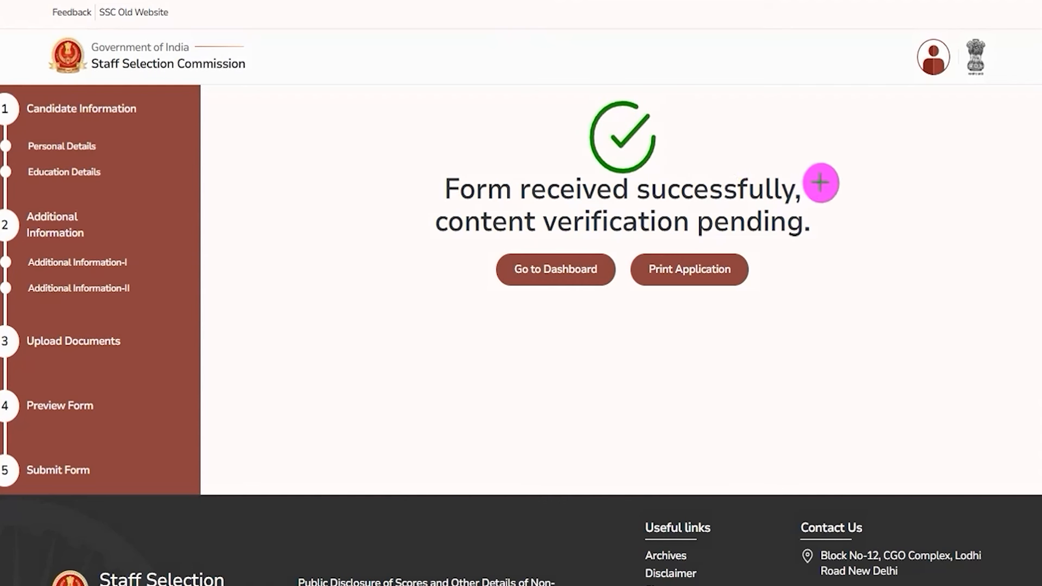
Tick both lines of the form submission message in red, and point red arrows at Print Application and Go to Dashboard.
left_click_drag(820, 182, 881, 130)
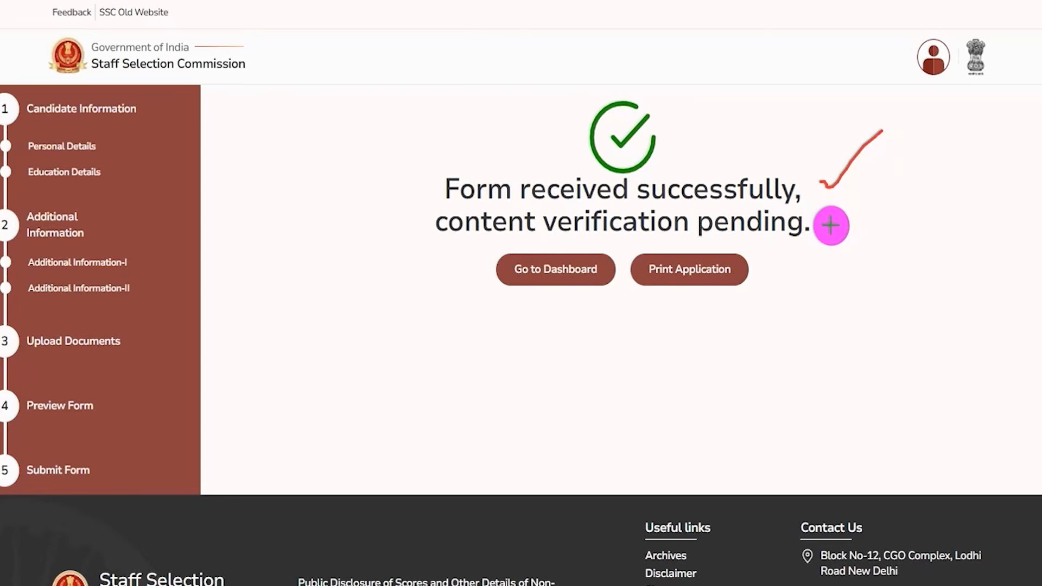
left_click_drag(830, 226, 882, 189)
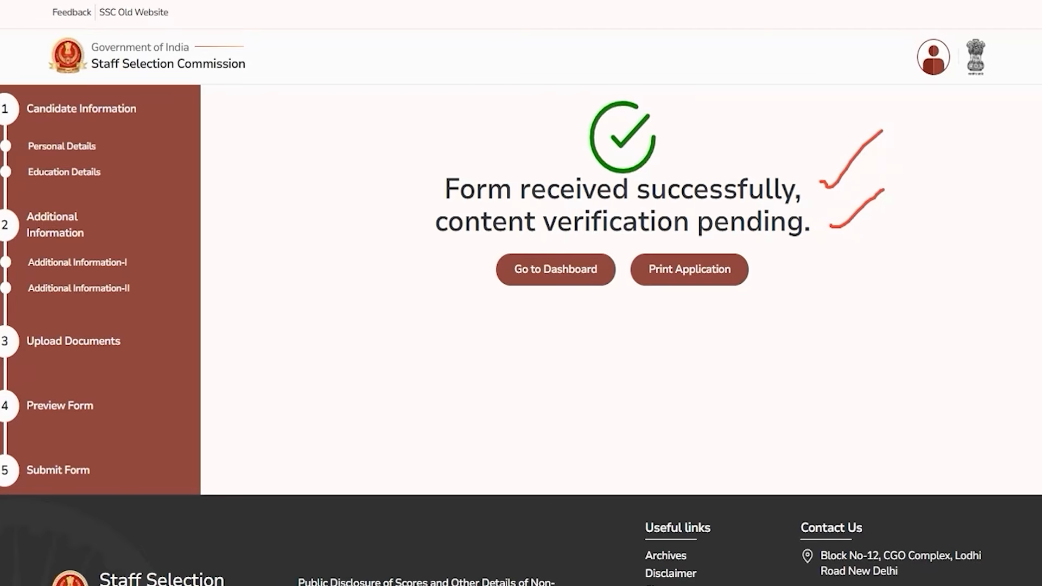
mouse_move(937, 253)
left_mouse_down()
mouse_move(837, 271)
mouse_move(758, 265)
left_mouse_up()
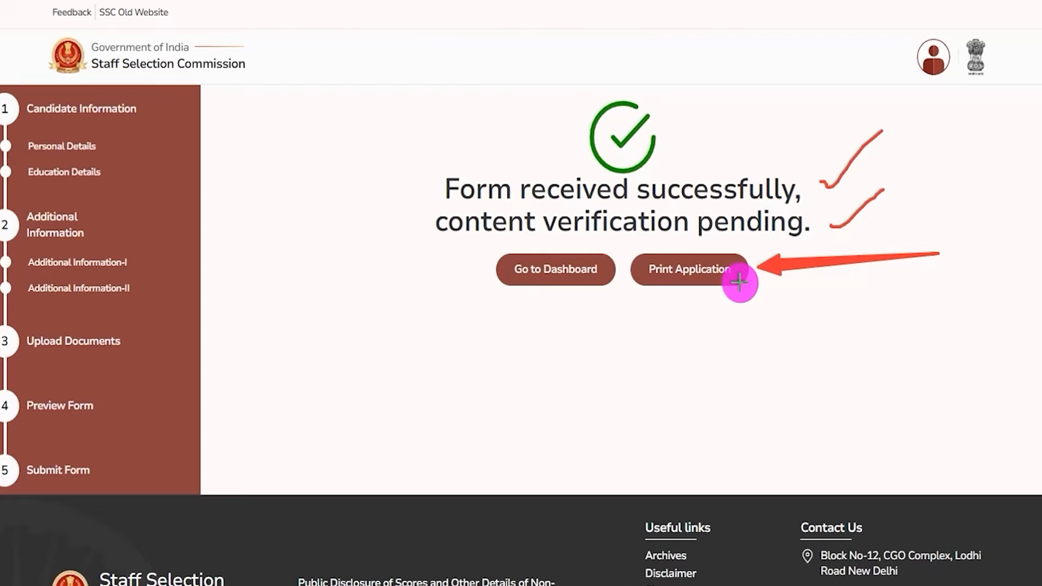
mouse_move(252, 252)
left_mouse_down()
mouse_move(376, 274)
mouse_move(483, 266)
left_mouse_up()
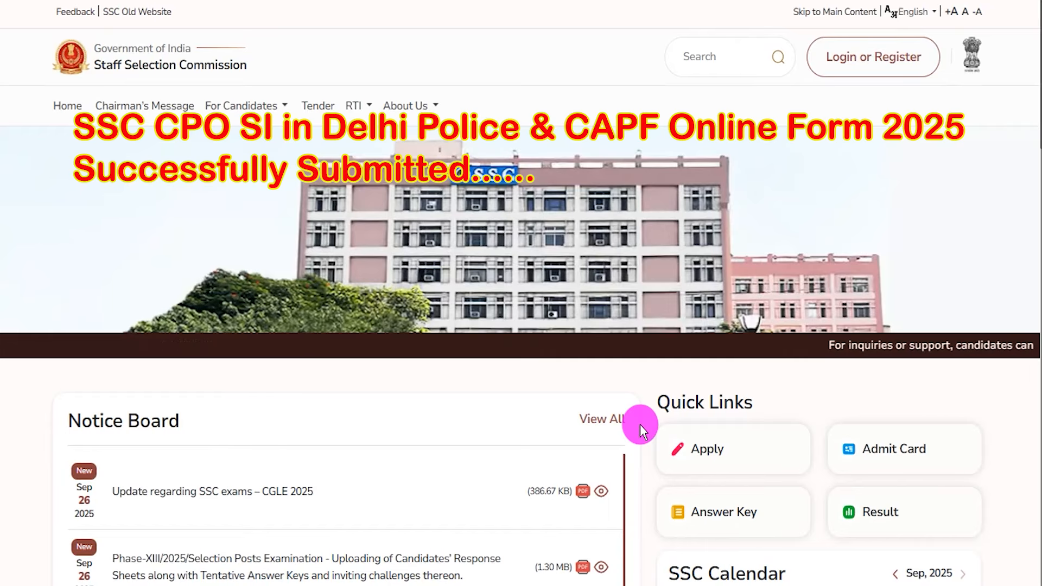
scroll(652, 411, "down", 6)
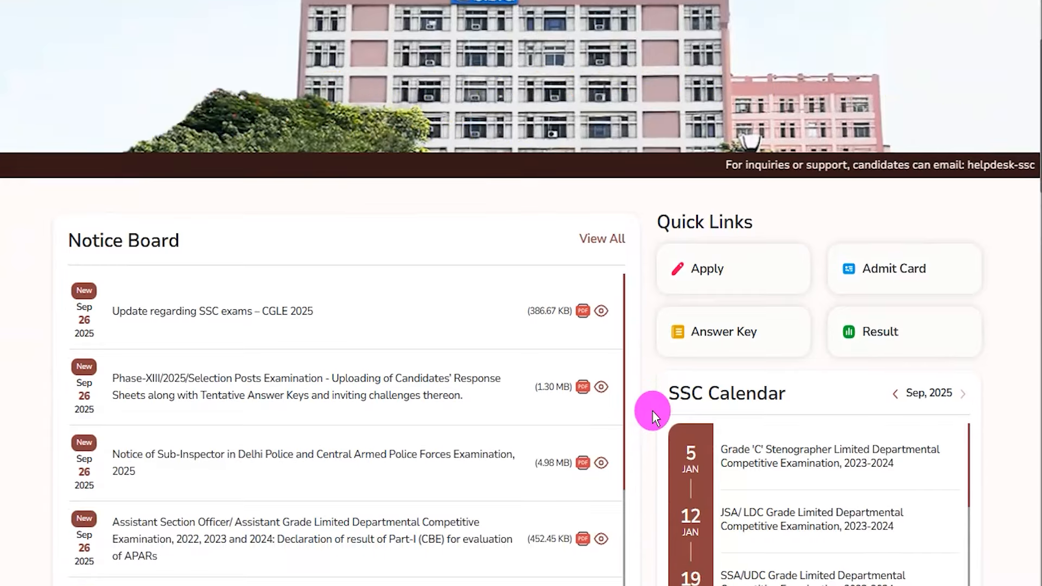
scroll(652, 412, "down", 6)
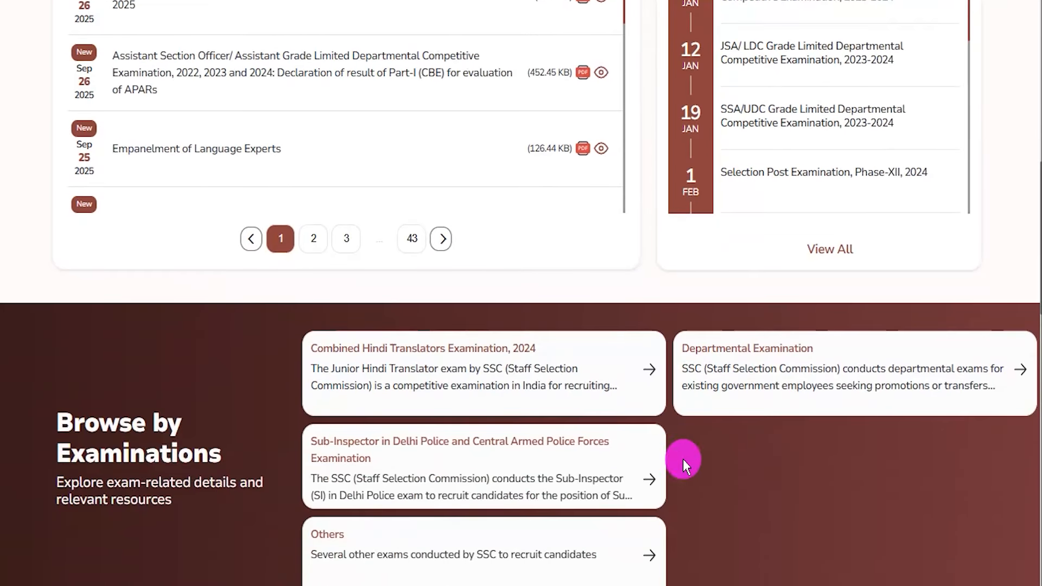
scroll(690, 462, "down", 14)
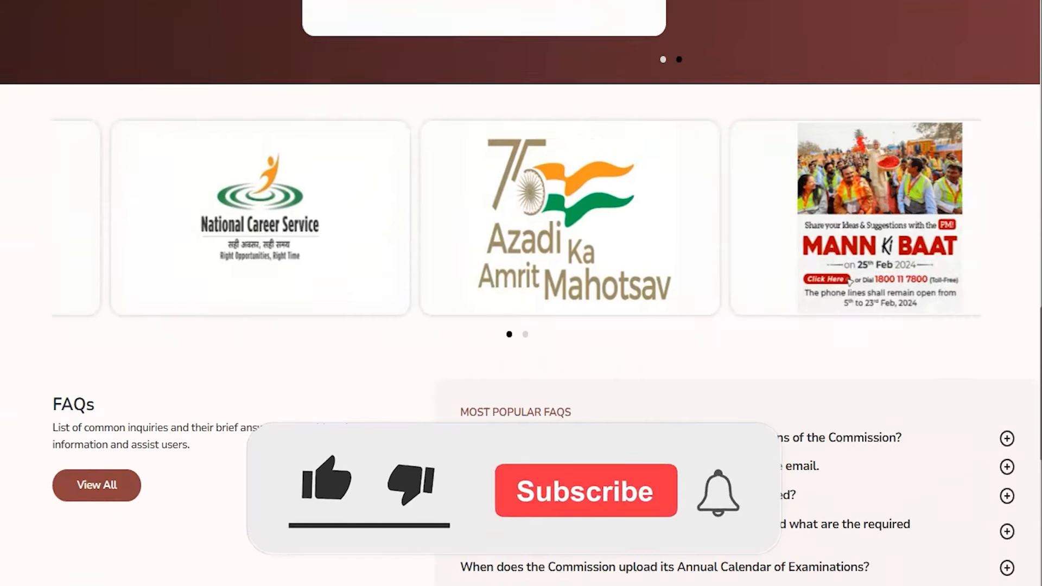
scroll(520, 293, "up", 20)
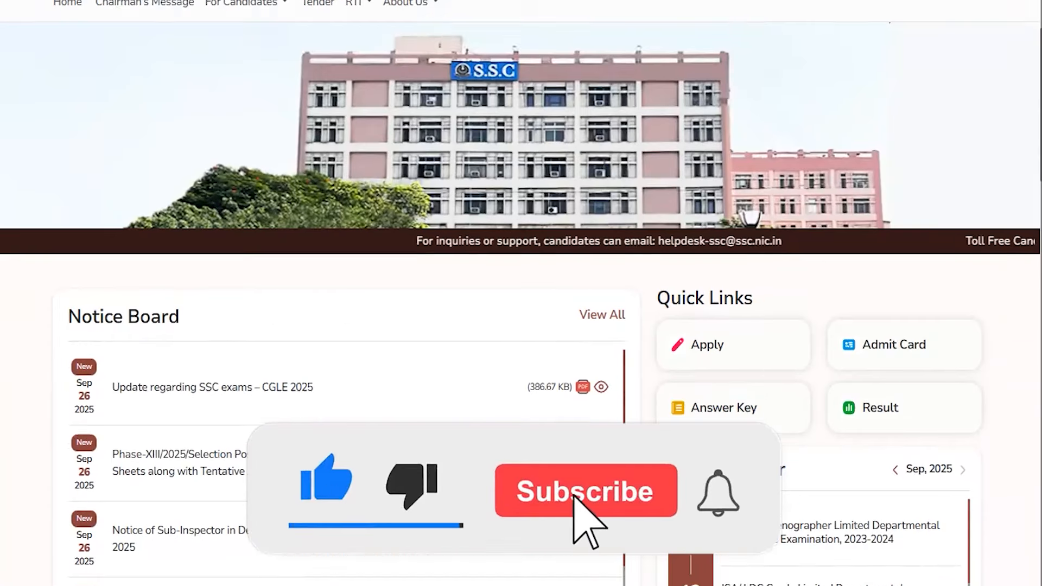
scroll(625, 418, "down", 3)
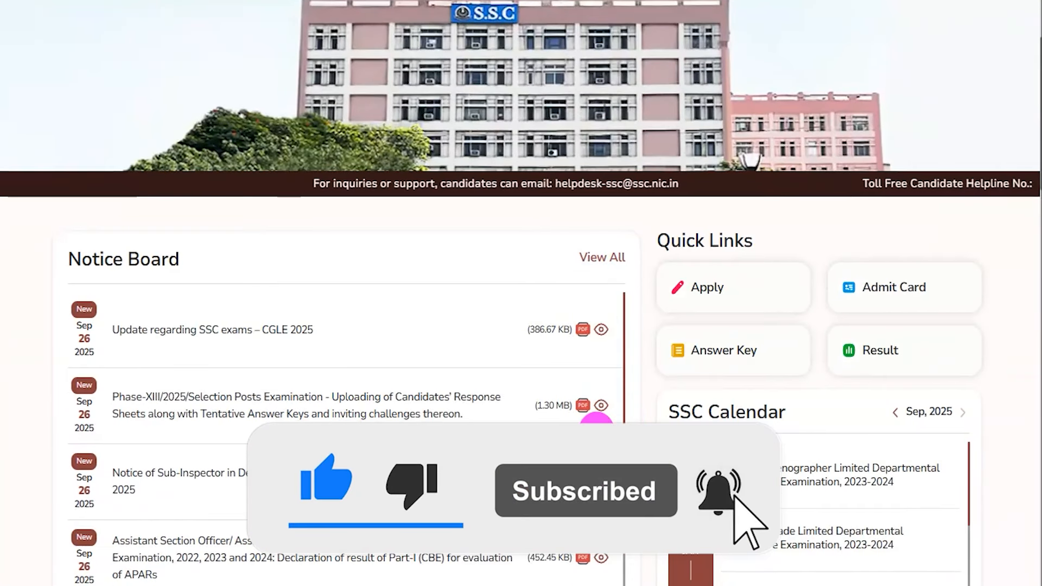
scroll(625, 419, "up", 2)
scroll(625, 419, "up", 2)
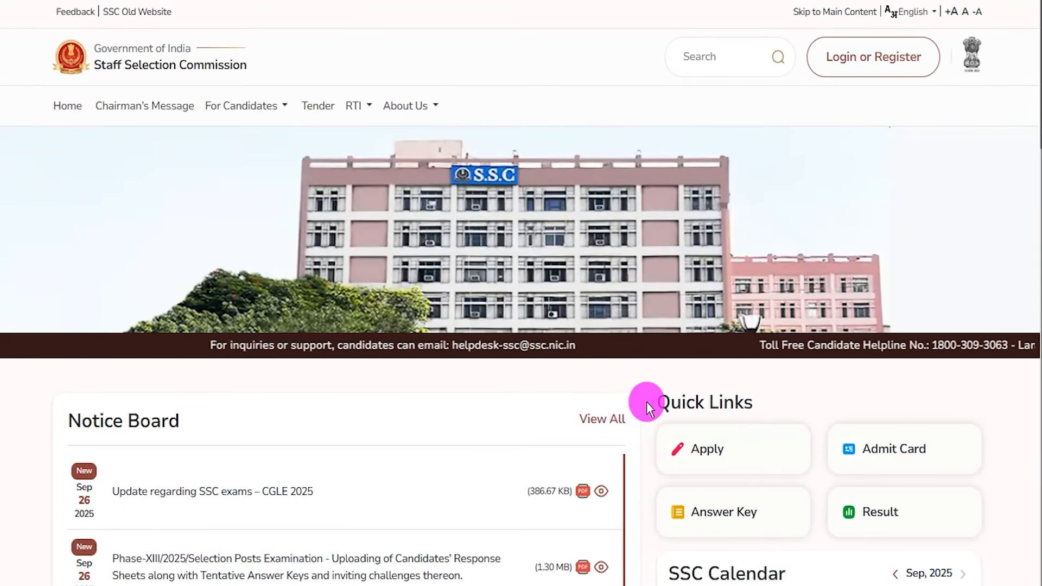